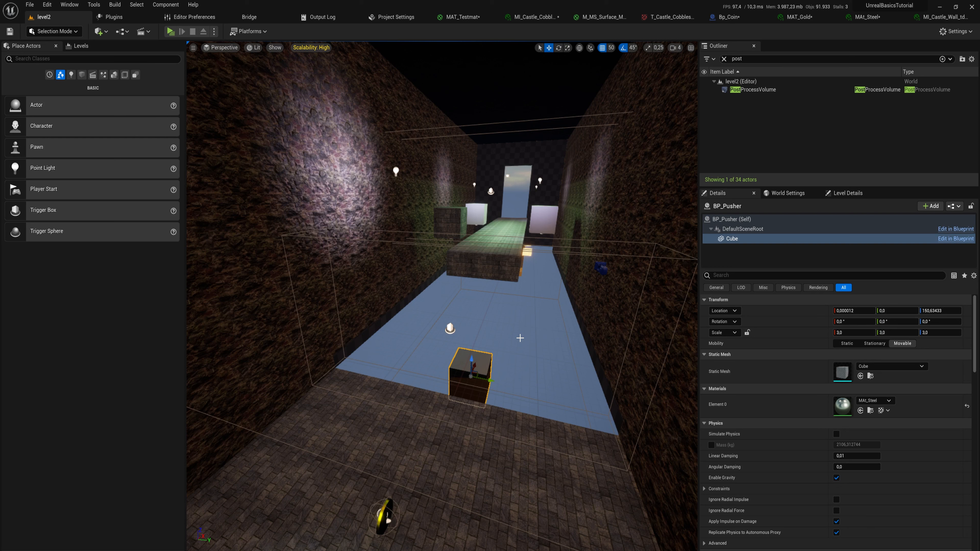
# - Create a Niagara System in the Content folder from the Directional Burst emitter template, name it TestSystem and open it
pyautogui.hotkey('ctrl', 'space')
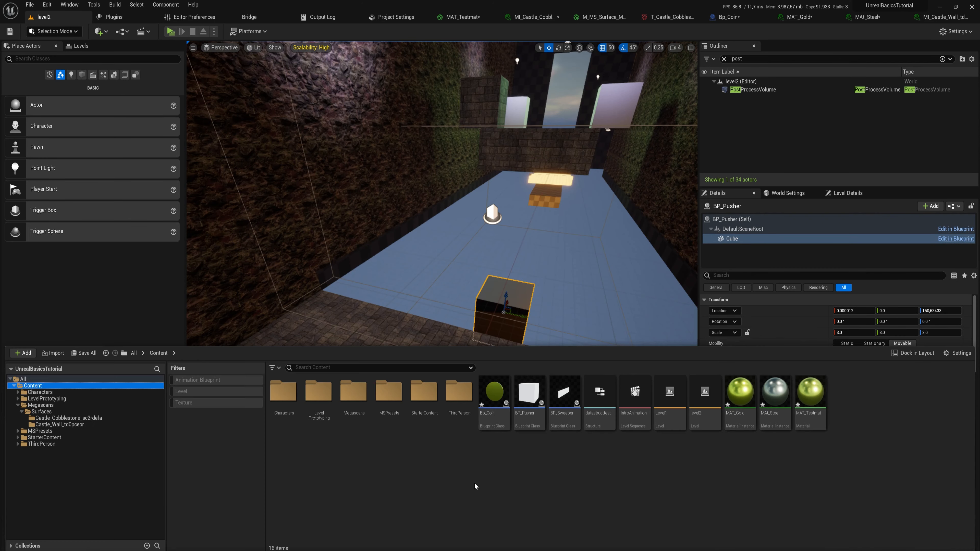
pyautogui.rightClick(474, 480)
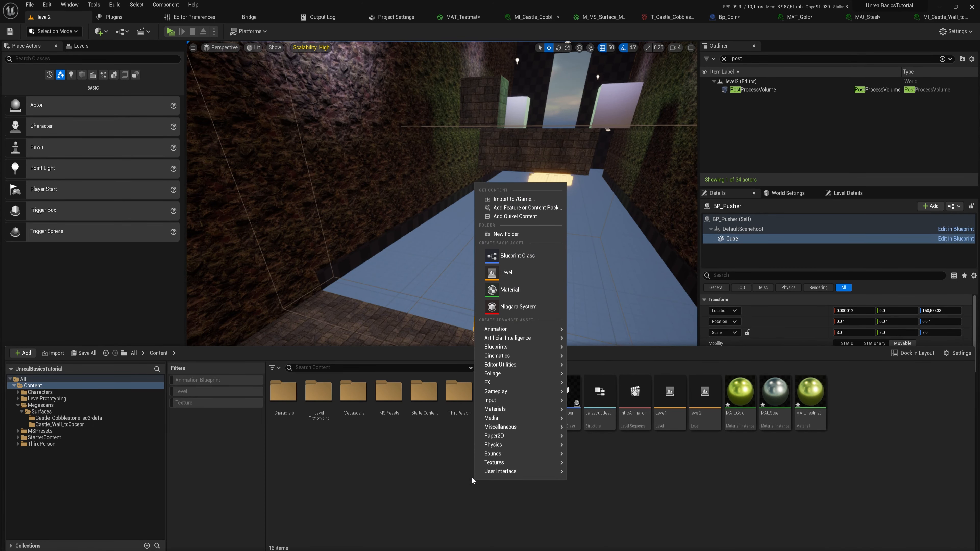
pyautogui.moveTo(491, 382)
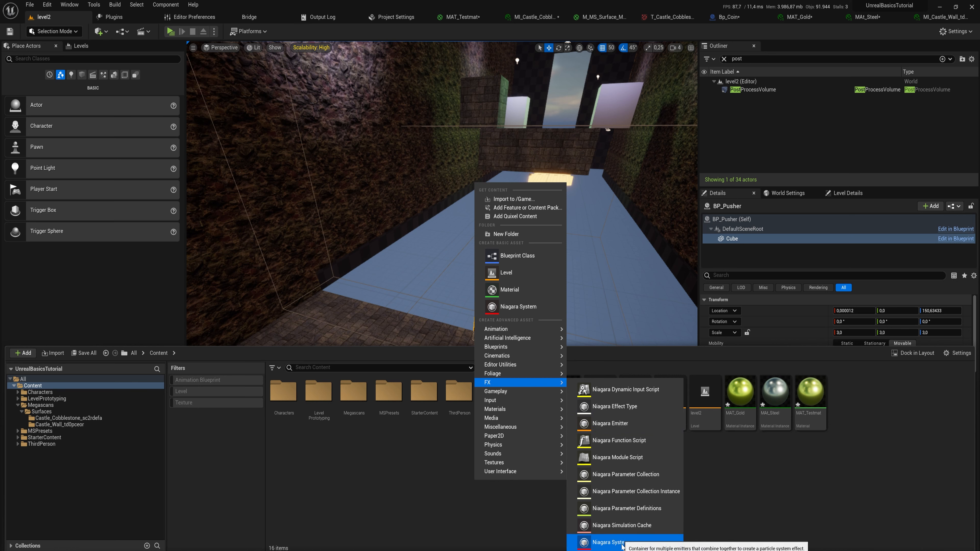
pyautogui.click(614, 543)
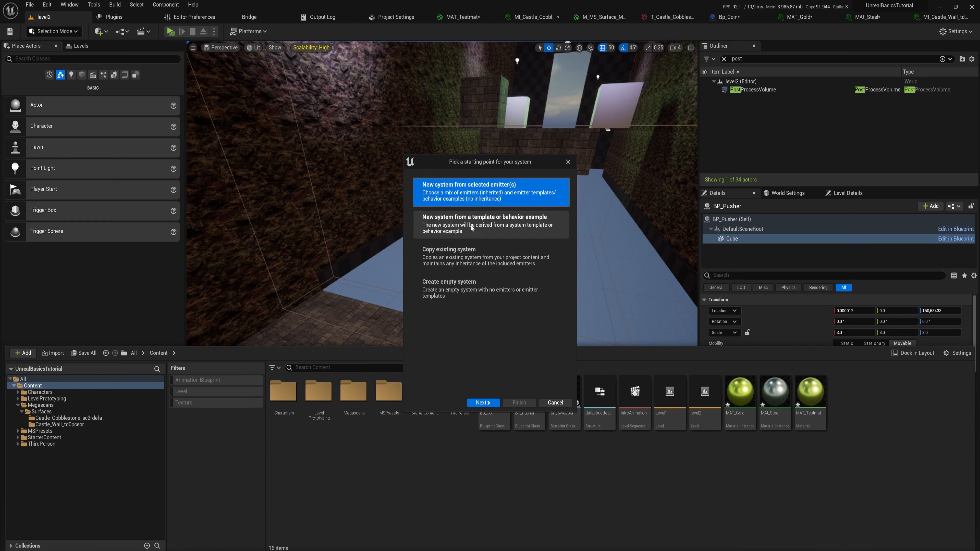
pyautogui.click(483, 403)
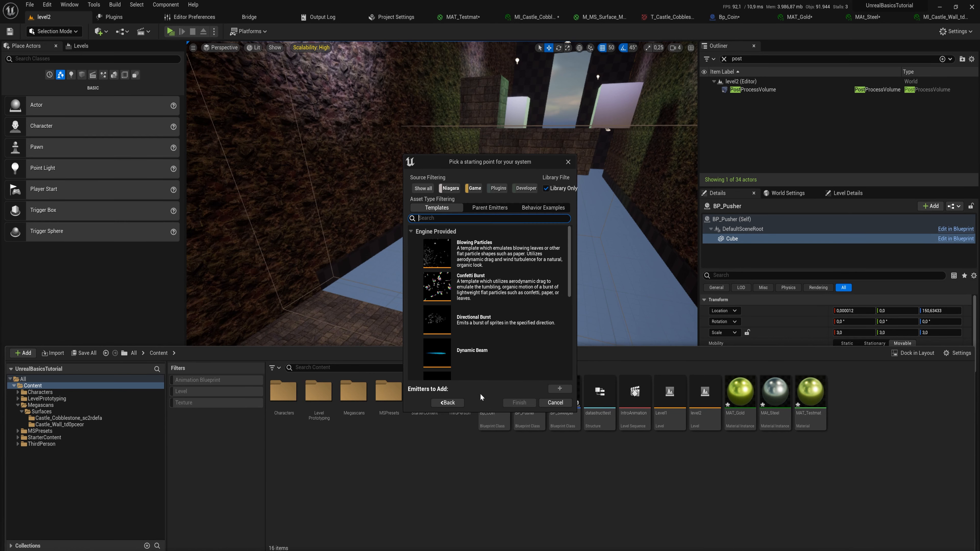
pyautogui.moveTo(568, 242); pyautogui.dragTo(571, 212)
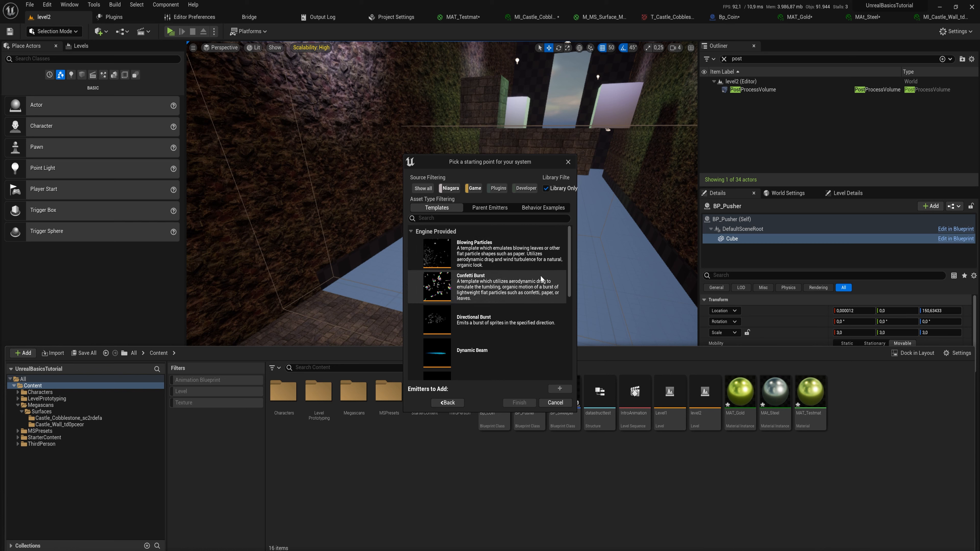
pyautogui.click(486, 322)
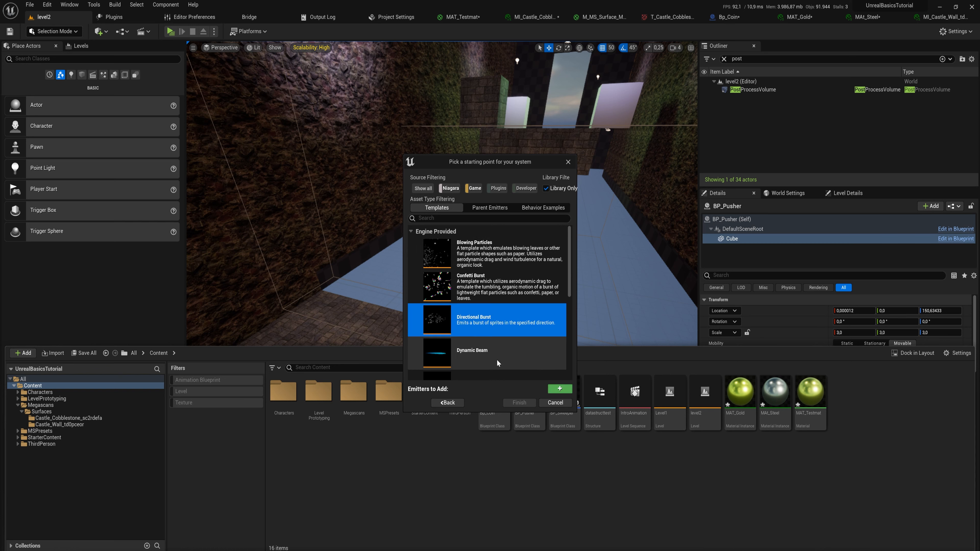
pyautogui.click(558, 390)
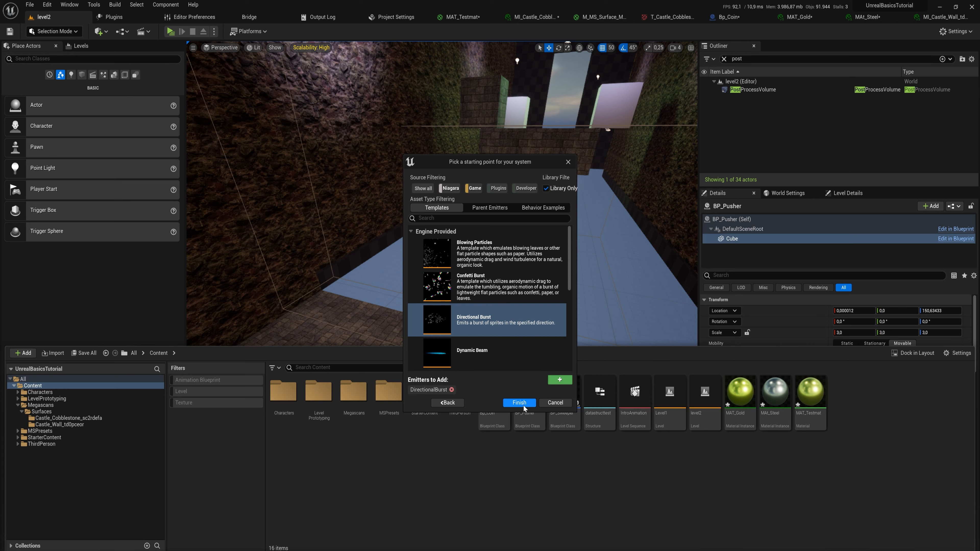
pyautogui.click(519, 403)
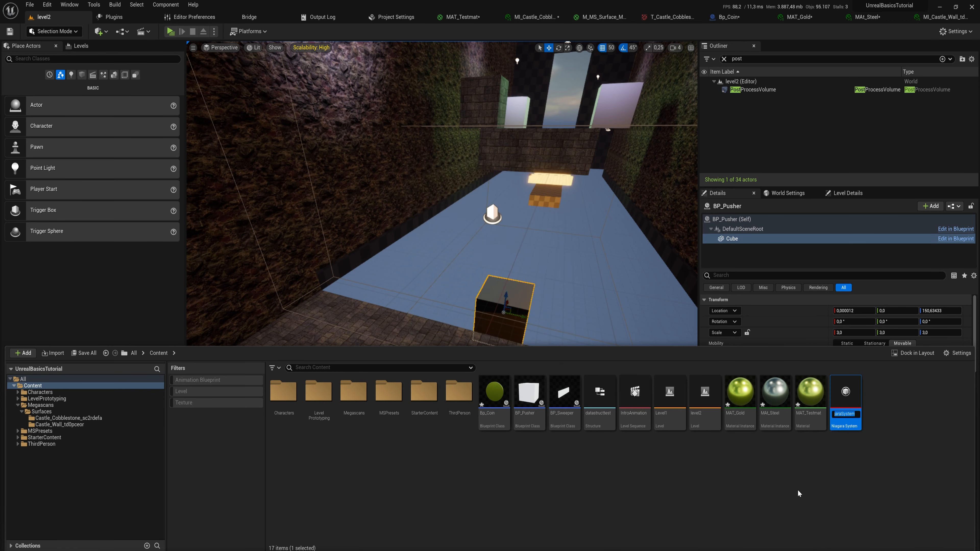
pyautogui.write('TestSystem')
pyautogui.press('Return')
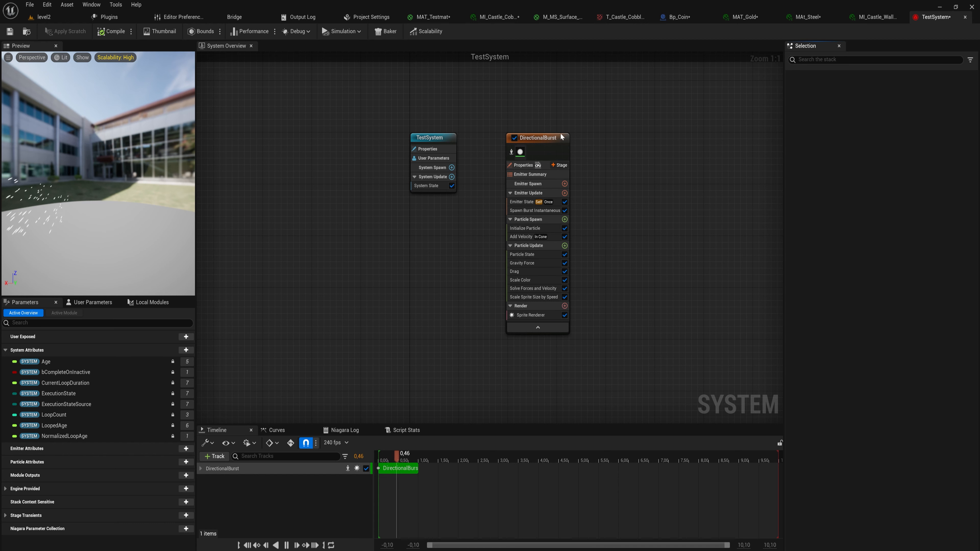
# - Move the DirectionalBurst emitter node closer to the TestSystem node and turn the preview to view the burst over the floor
pyautogui.moveTo(549, 140); pyautogui.dragTo(520, 147)
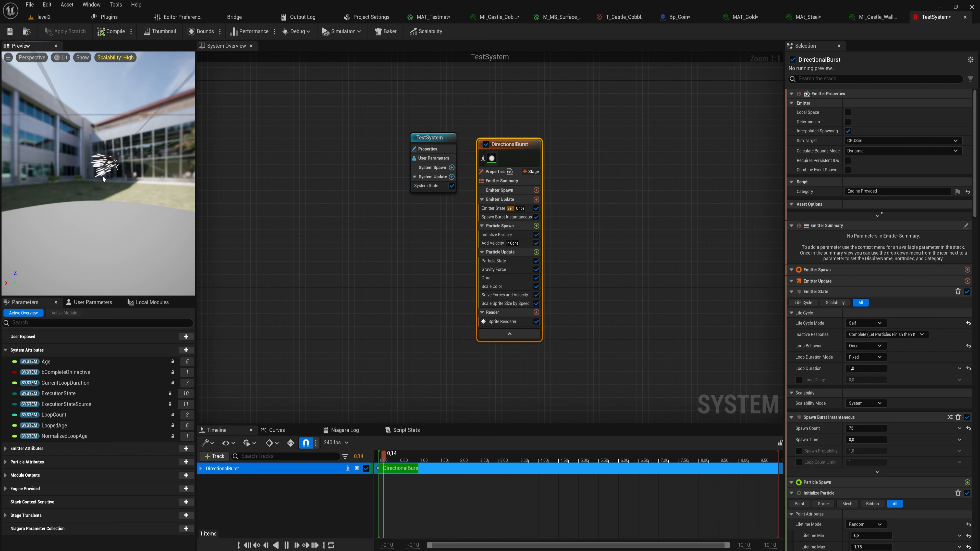
pyautogui.moveTo(101, 183); pyautogui.dragTo(173, 206)
pyautogui.moveTo(123, 165); pyautogui.dragTo(166, 161)
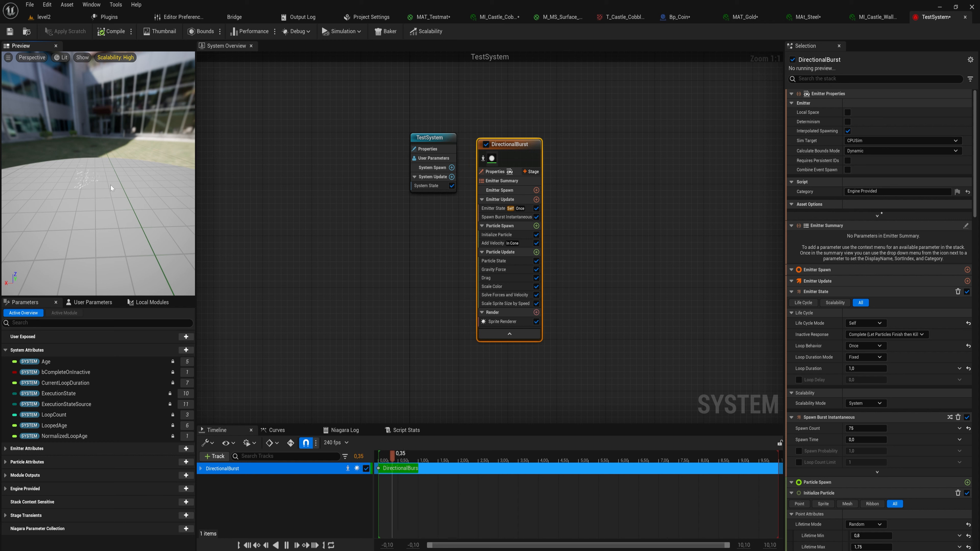
# - Create a new Niagara Emitter in the Content folder based on the Directional Burst template
pyautogui.hotkey('ctrl', 'space')
pyautogui.click(746, 489)
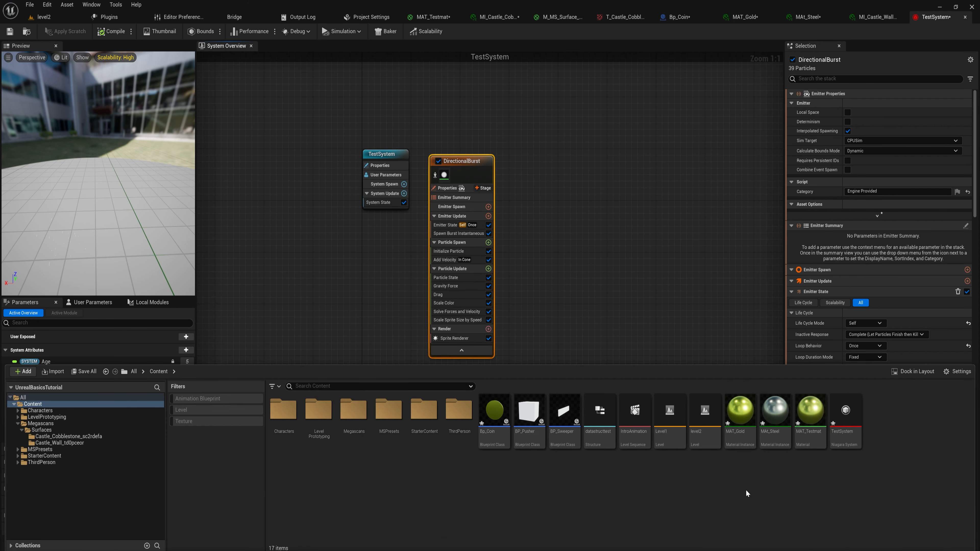
pyautogui.rightClick(746, 490)
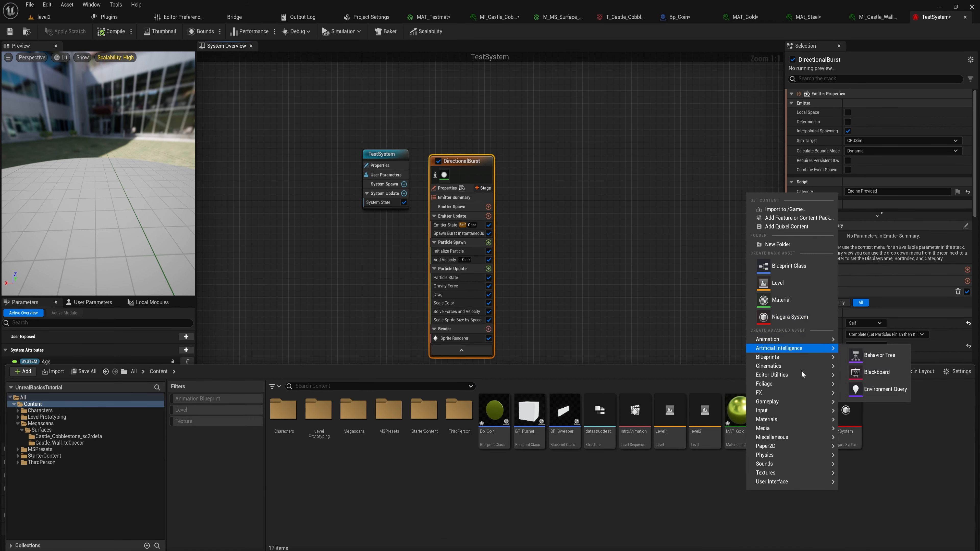
pyautogui.moveTo(797, 394)
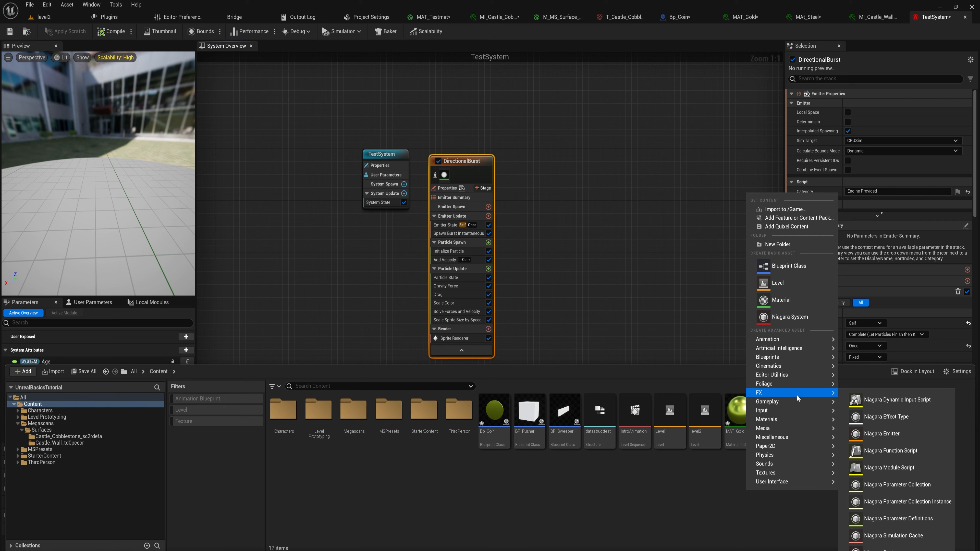
pyautogui.click(876, 434)
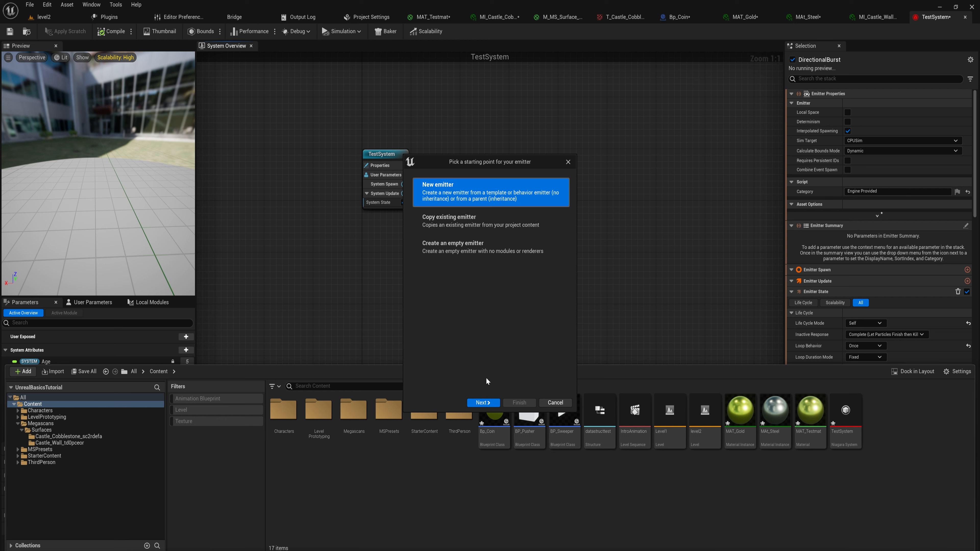
pyautogui.click(483, 403)
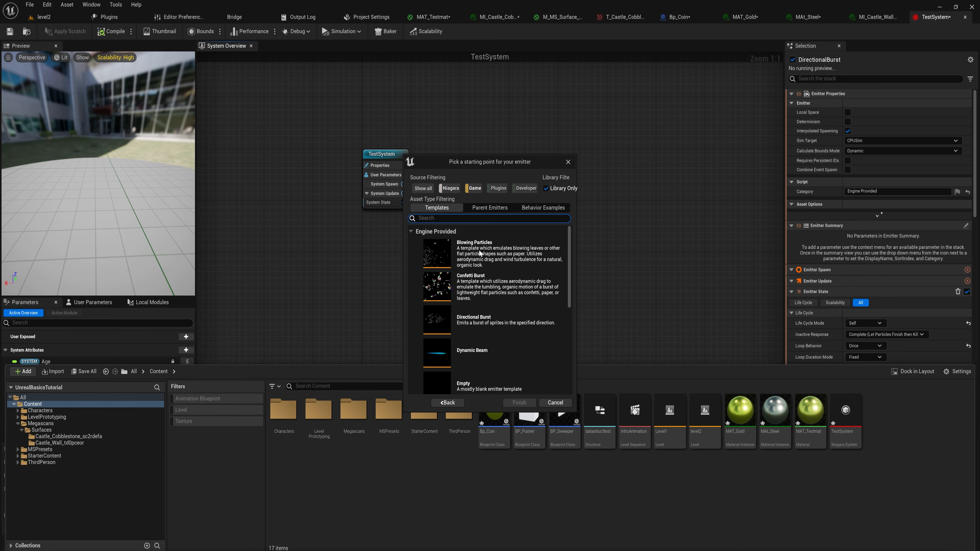
pyautogui.moveTo(570, 242)
pyautogui.mouseDown()
pyautogui.moveTo(564, 335)
pyautogui.moveTo(569, 230)
pyautogui.mouseUp()
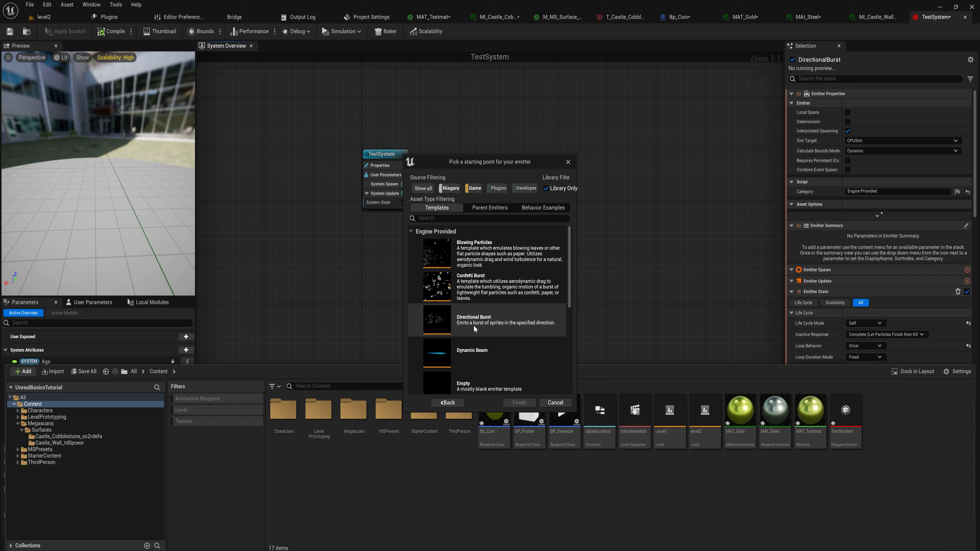
pyautogui.click(484, 321)
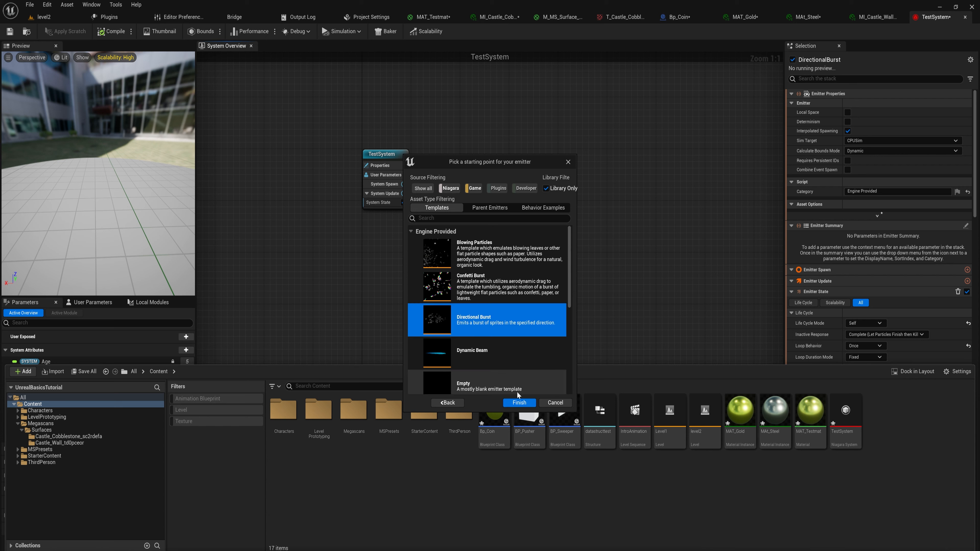
pyautogui.click(520, 403)
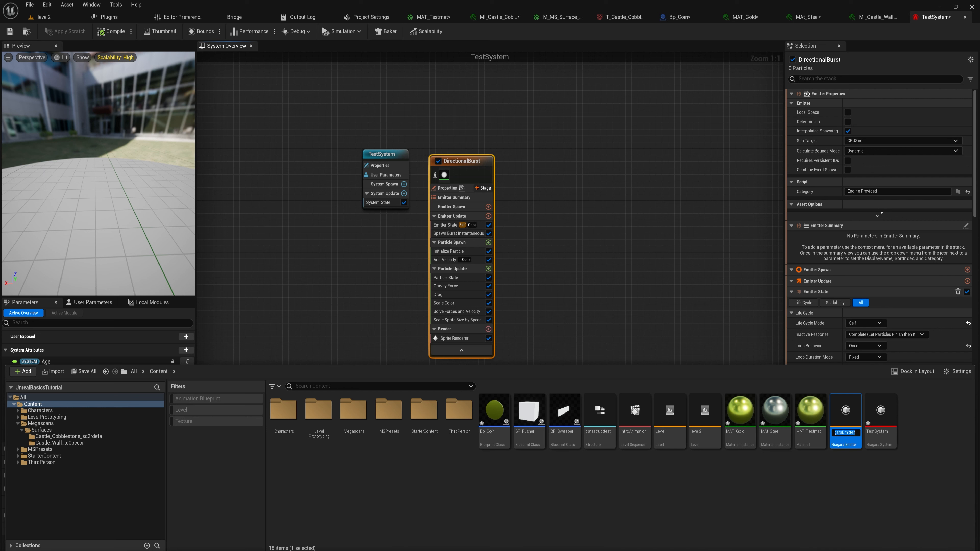
# - Name the new Niagara Emitter FXE_CoinPick and open it for editing
pyautogui.write('C')
pyautogui.write('X_')
pyautogui.write('_')
pyautogui.press('Return')
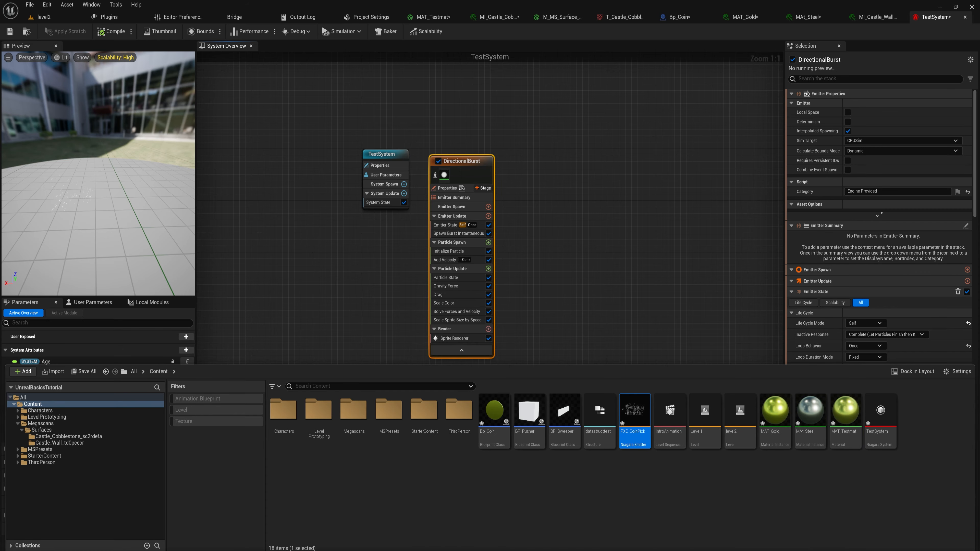
pyautogui.press('Return')
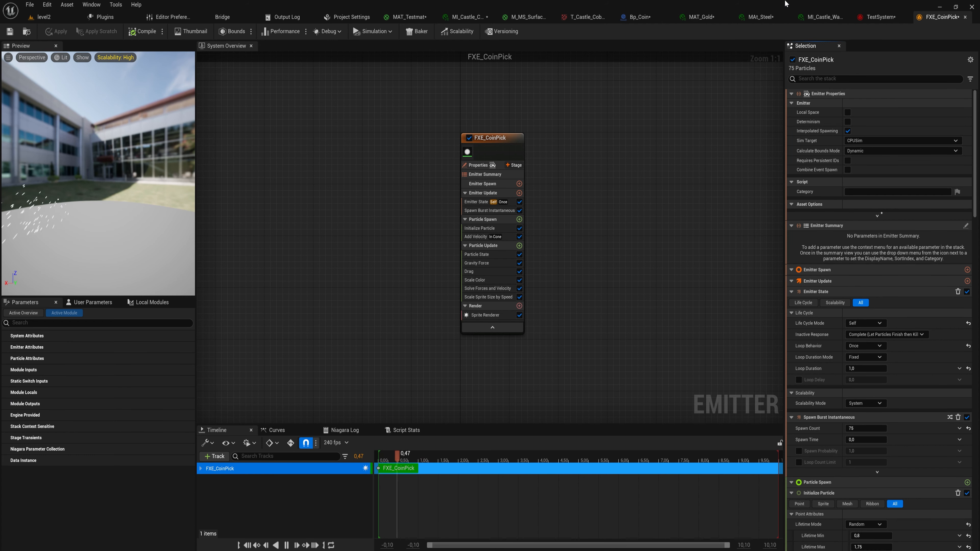
# - Review the system properties of the TestSystem node and return to the FXE_CoinPick emitter
pyautogui.click(881, 17)
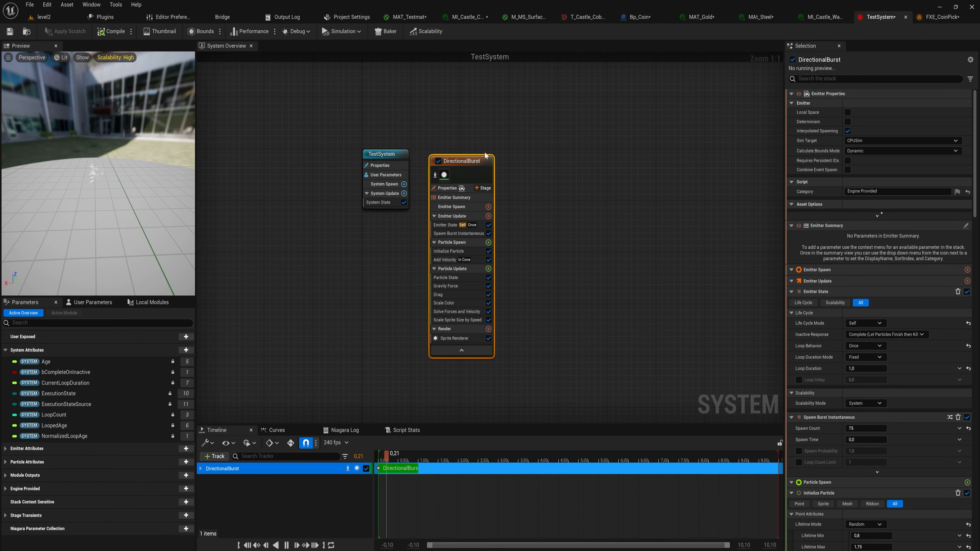
pyautogui.click(381, 155)
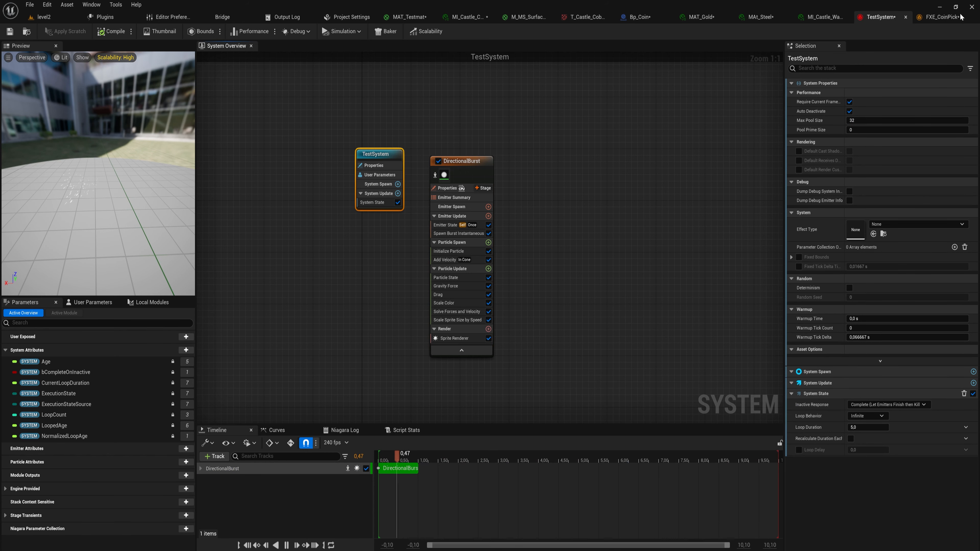
pyautogui.click(941, 17)
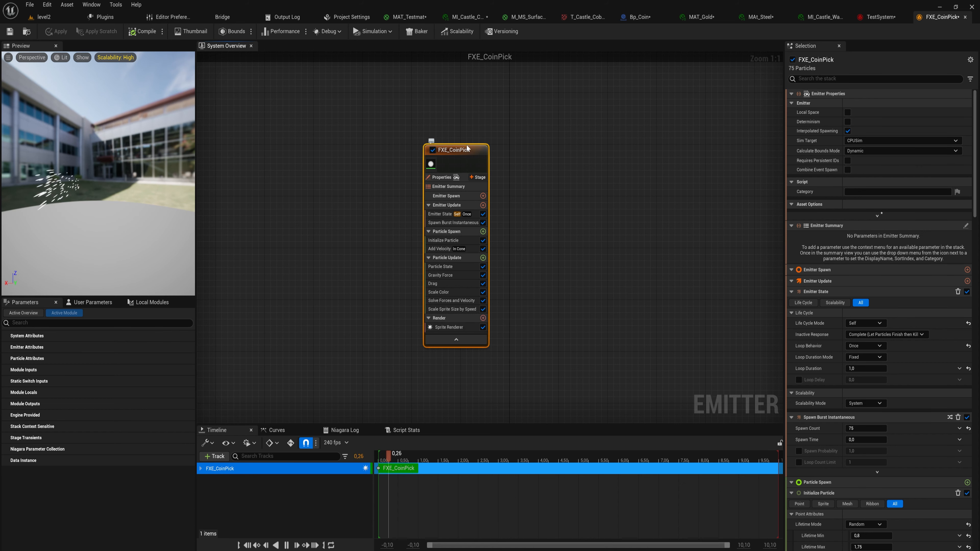
# - Examine FXE_CoinPick's Emitter Spawn stage with its available modules, and the Emitter Update stage with its Emitter State settings
pyautogui.click(444, 196)
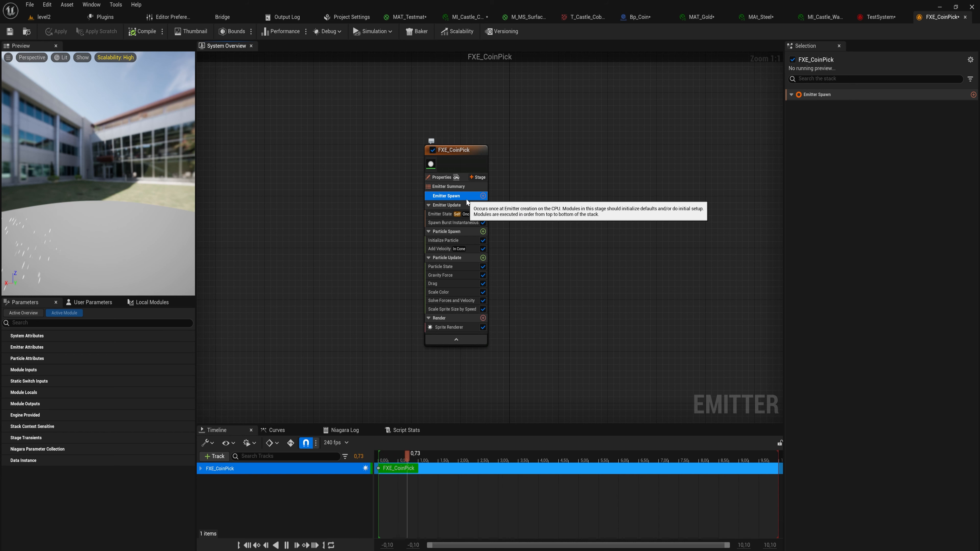
pyautogui.click(483, 196)
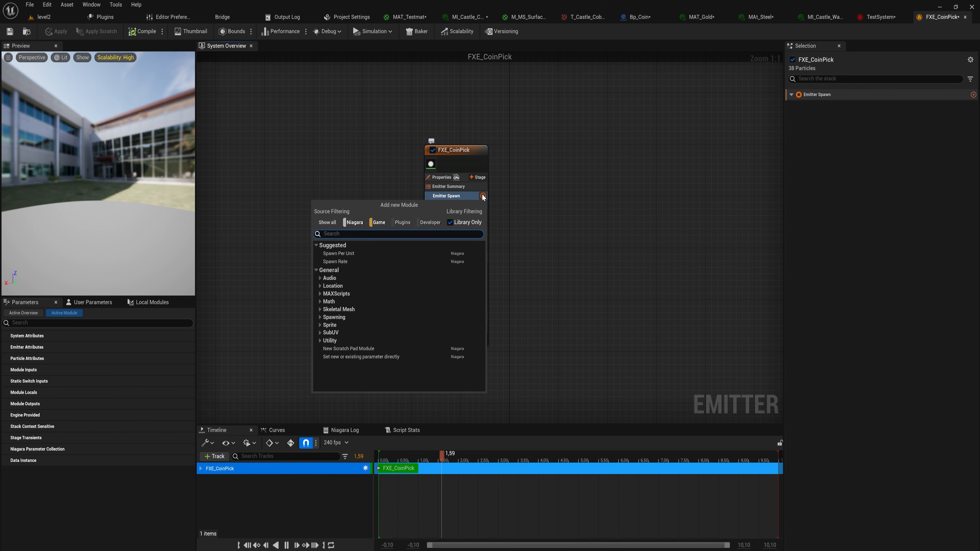
pyautogui.click(554, 163)
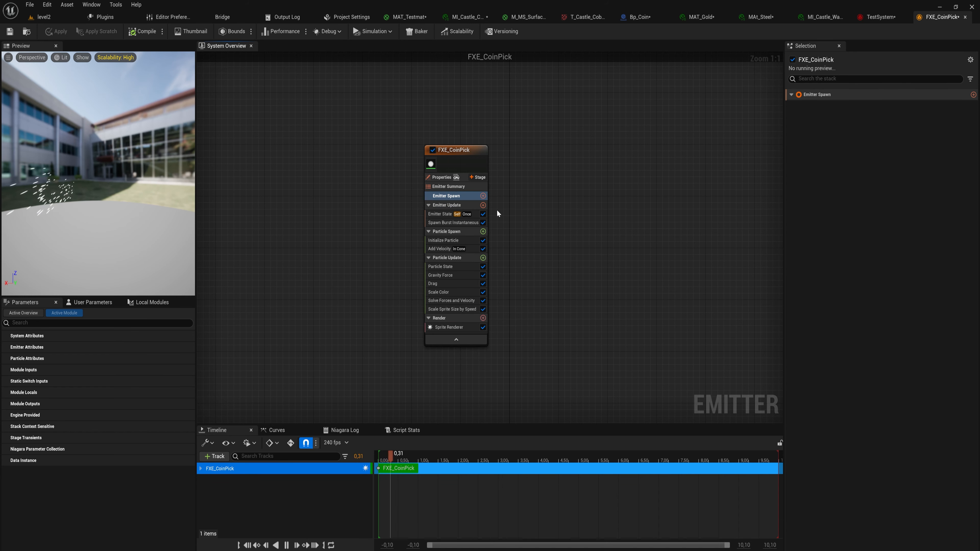
pyautogui.click(451, 206)
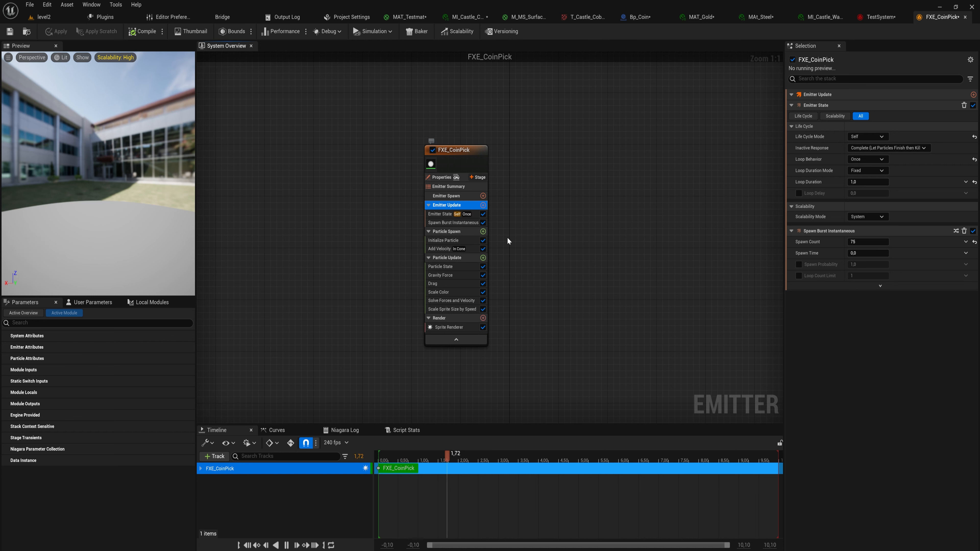
pyautogui.click(444, 216)
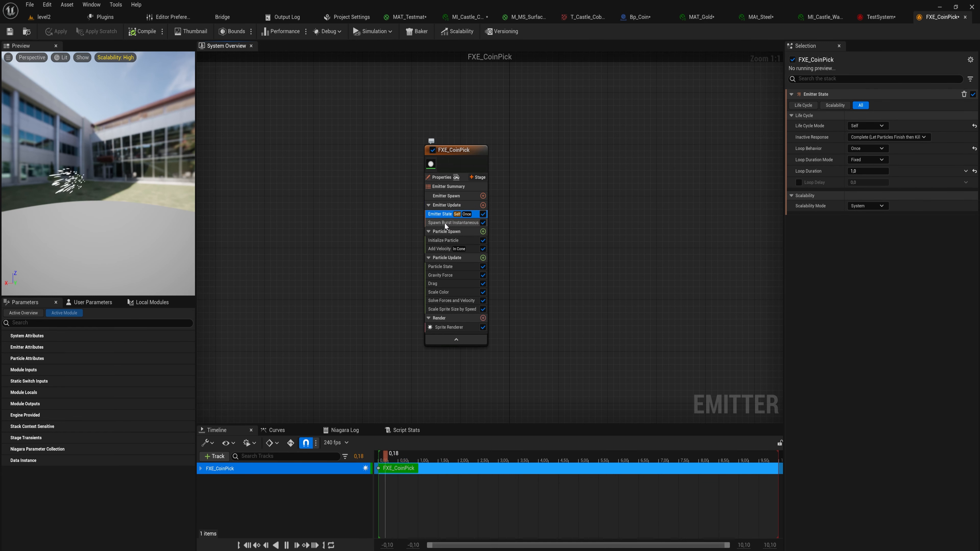
# - Try spawn counts of 150 and 1 in FXE_CoinPick's Spawn Burst Instantaneous module, and set the count back to 75
pyautogui.click(444, 224)
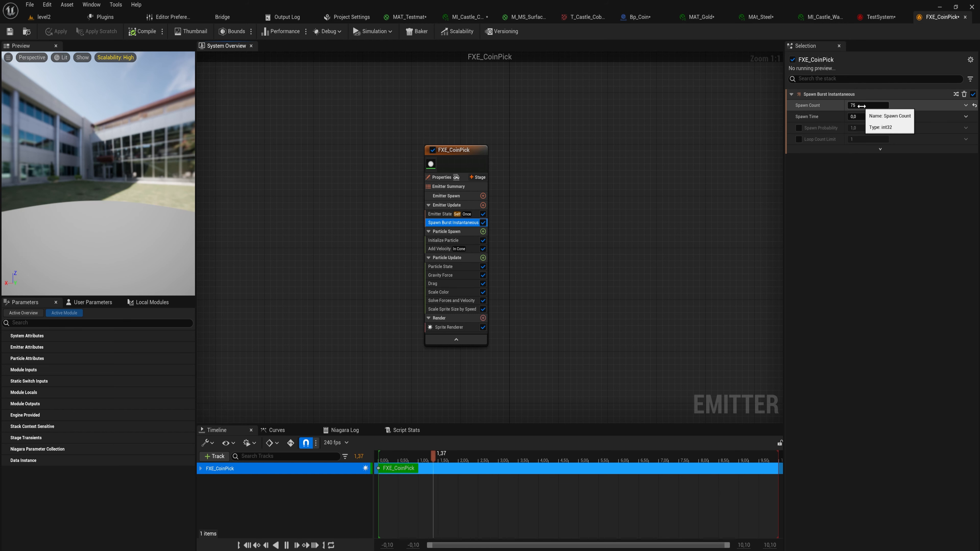
pyautogui.click(862, 105)
pyautogui.write('150')
pyautogui.press('Return')
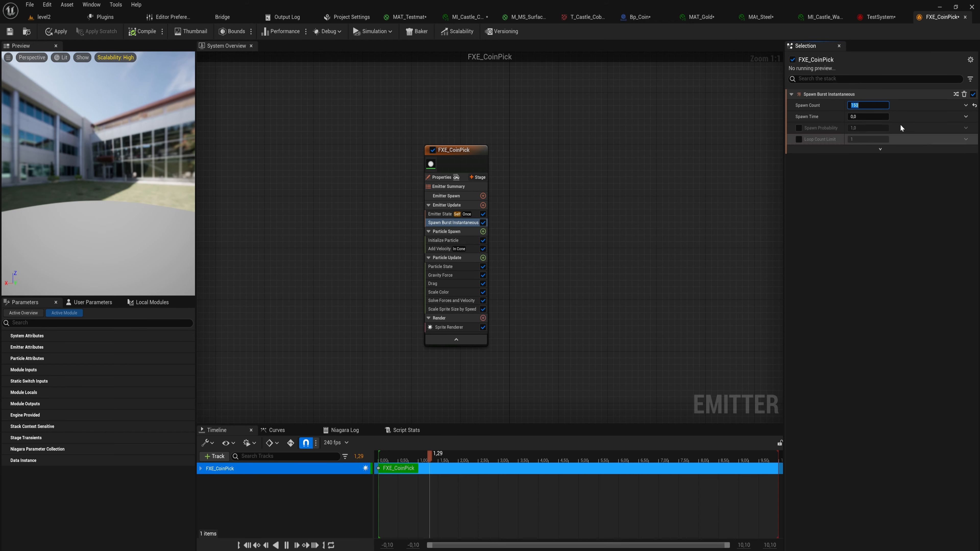
pyautogui.write('1')
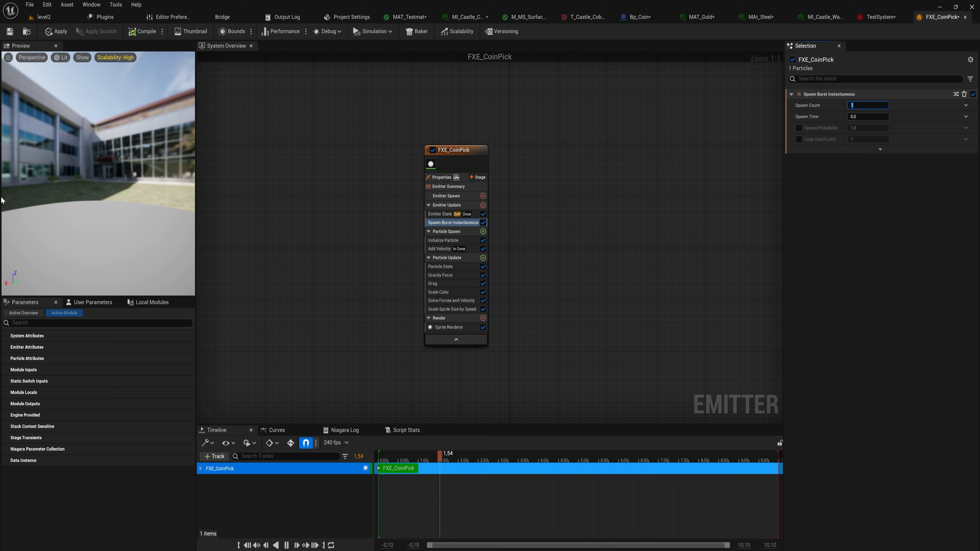
pyautogui.write('75')
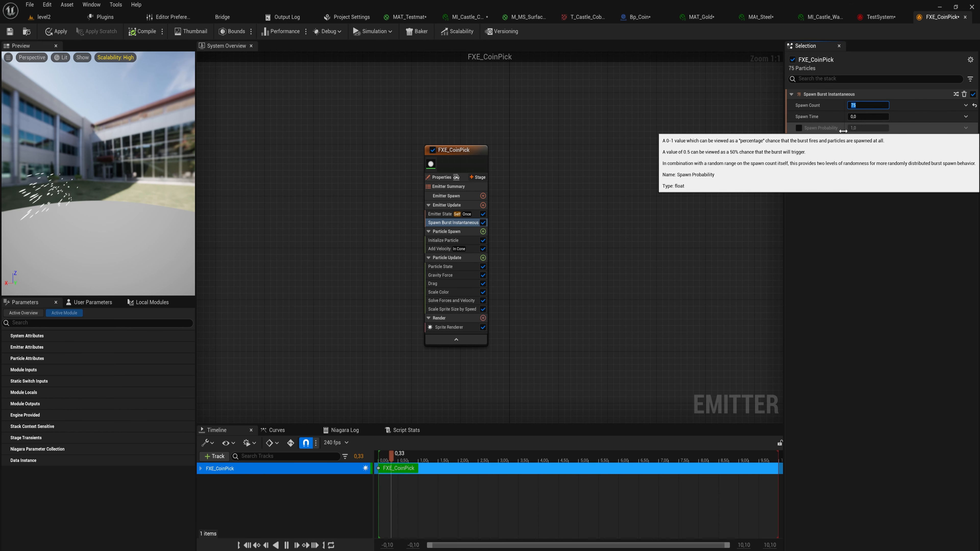
pyautogui.press('Return')
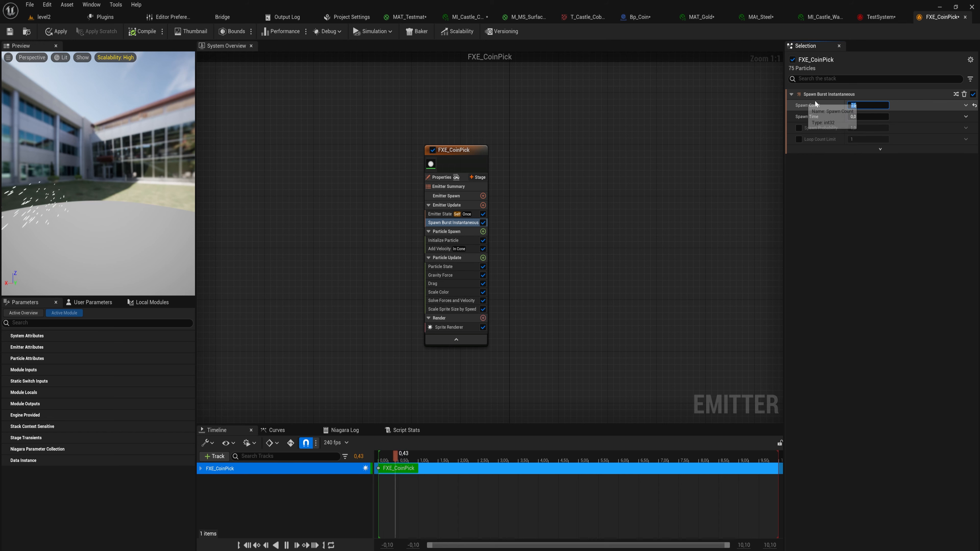
# - Drive the burst's Spawn Count with a Random Range Int, using Minimum 50 and Maximum 200
pyautogui.click(966, 106)
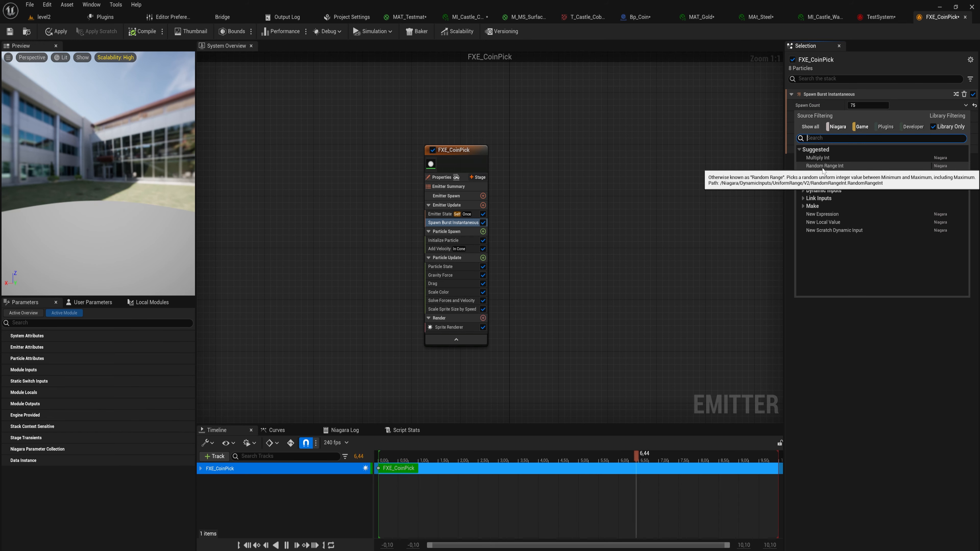
pyautogui.click(852, 165)
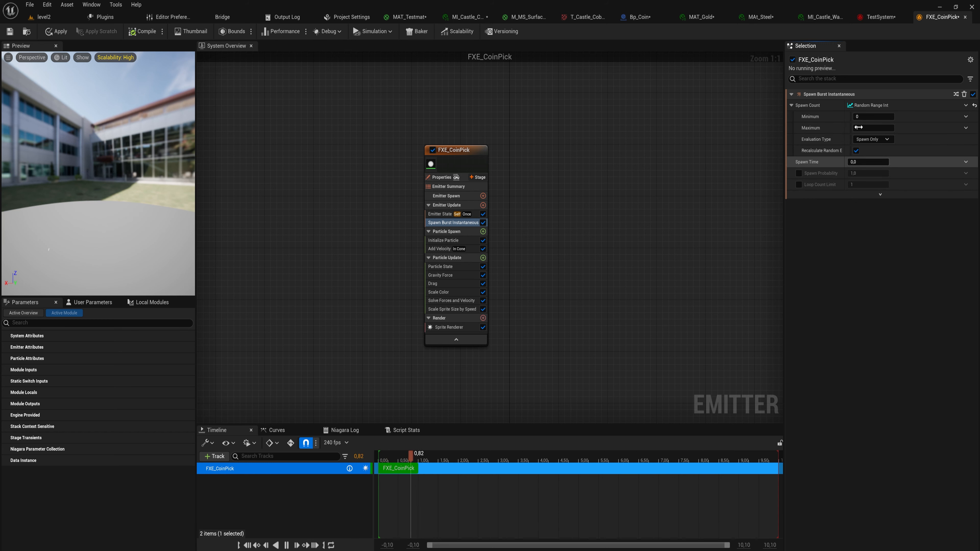
pyautogui.click(874, 117)
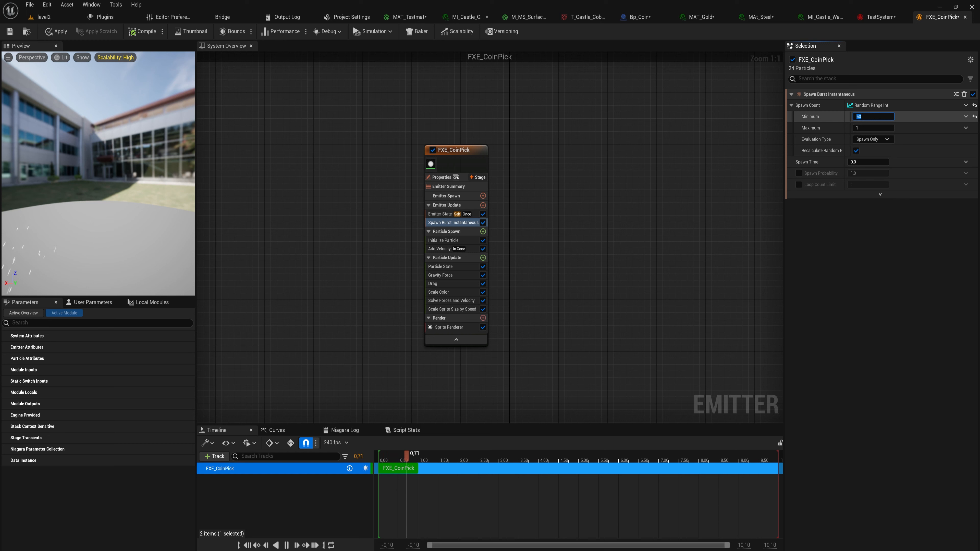
pyautogui.write('50')
pyautogui.press('Return')
pyautogui.click(860, 127)
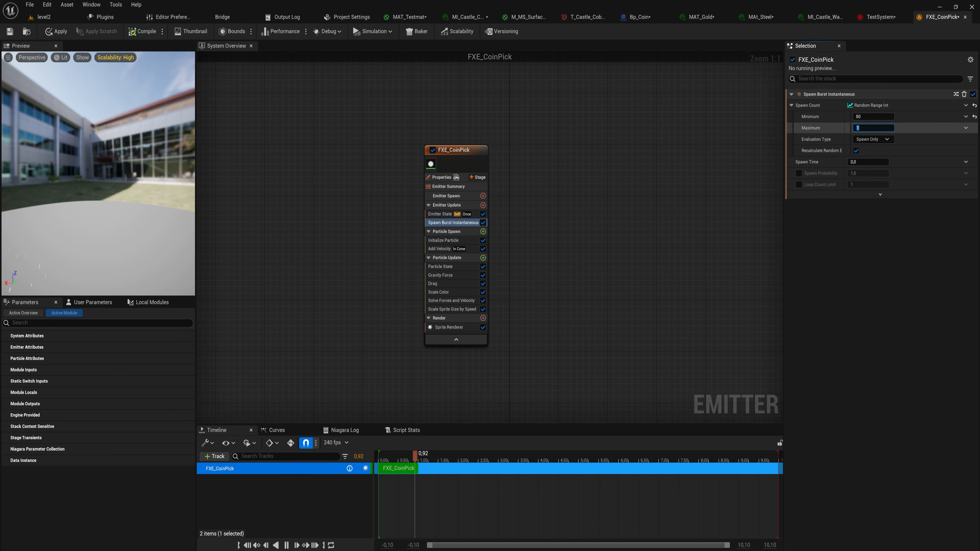
pyautogui.write('200')
pyautogui.press('Return')
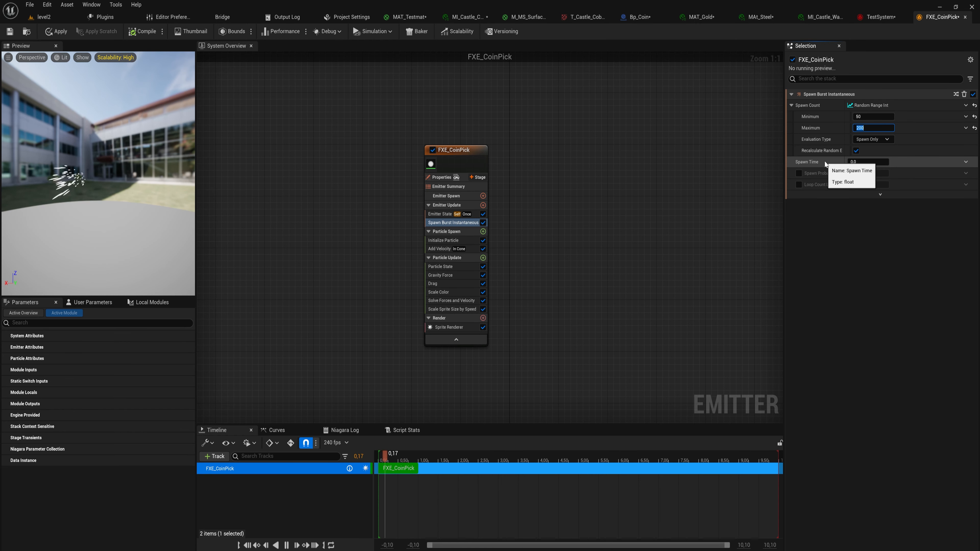
pyautogui.click(810, 274)
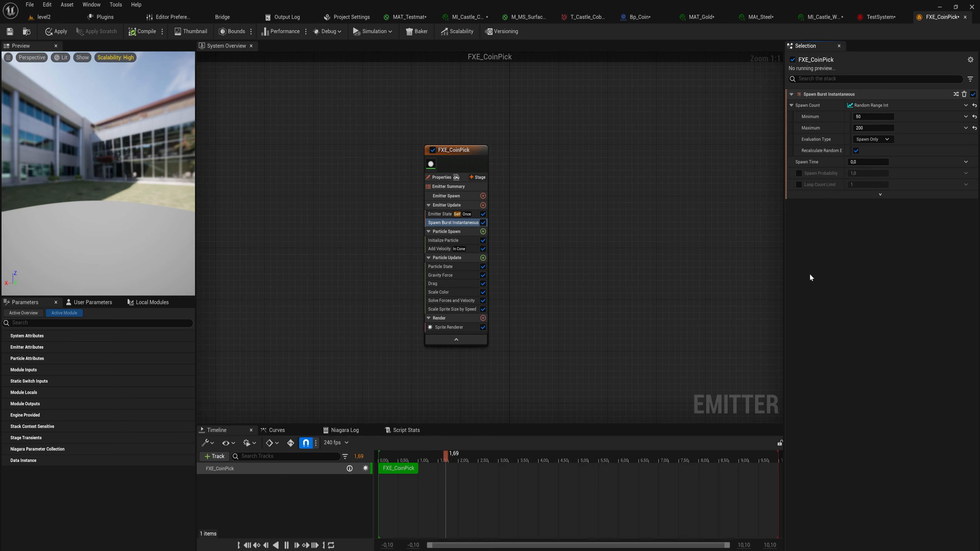
# - Try Spawn Probability values of 0,5 and 0,1 on Spawn Burst Instantaneous, and disable the option again
pyautogui.click(797, 172)
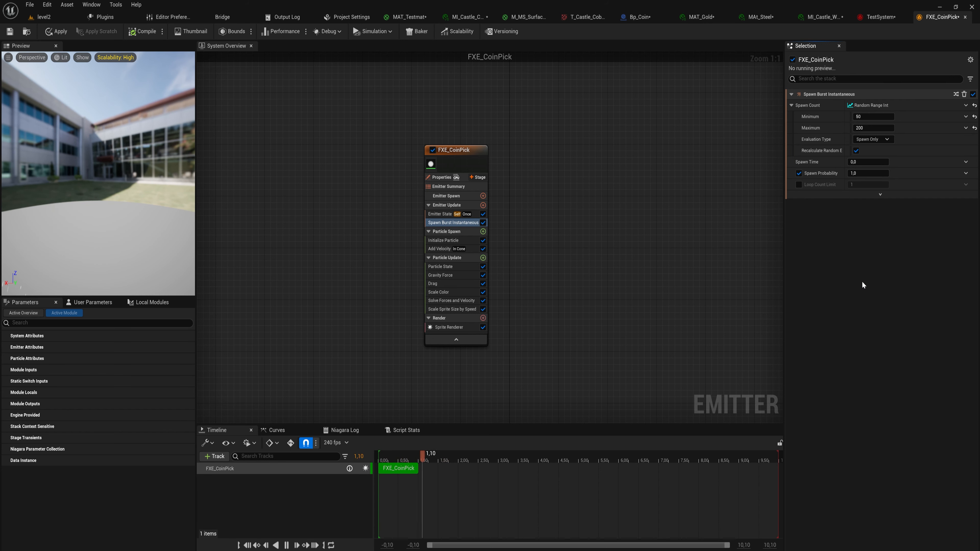
pyautogui.click(857, 174)
pyautogui.write('0,5')
pyautogui.press('Return')
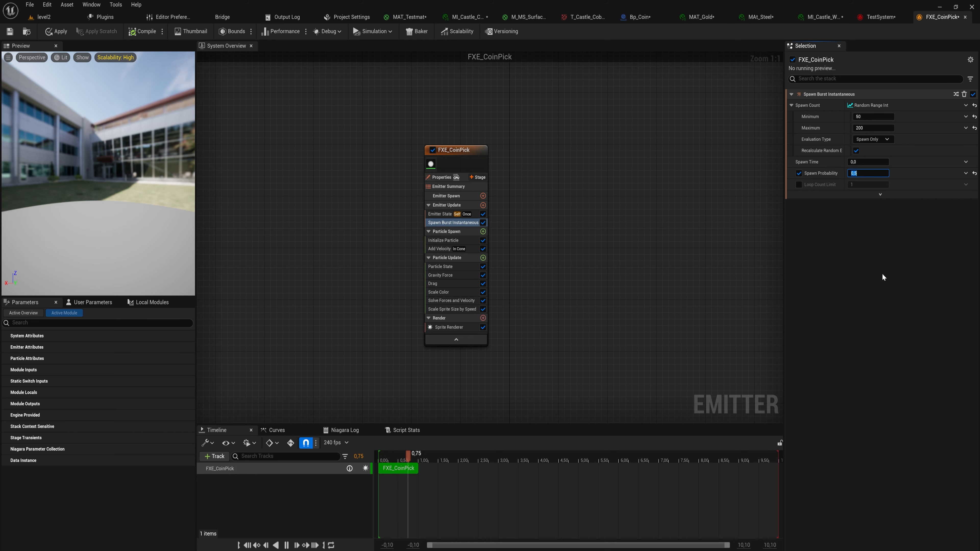
pyautogui.write('0,1')
pyautogui.press('Return')
pyautogui.click(799, 173)
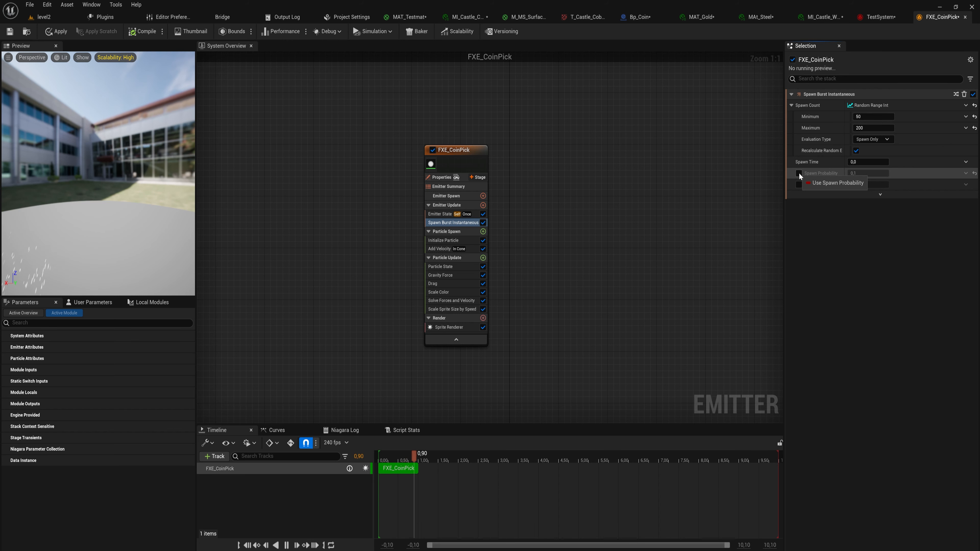
# - Review the modules that can be added to Emitter Update and open the settings of Initialize Particle
pyautogui.click(483, 204)
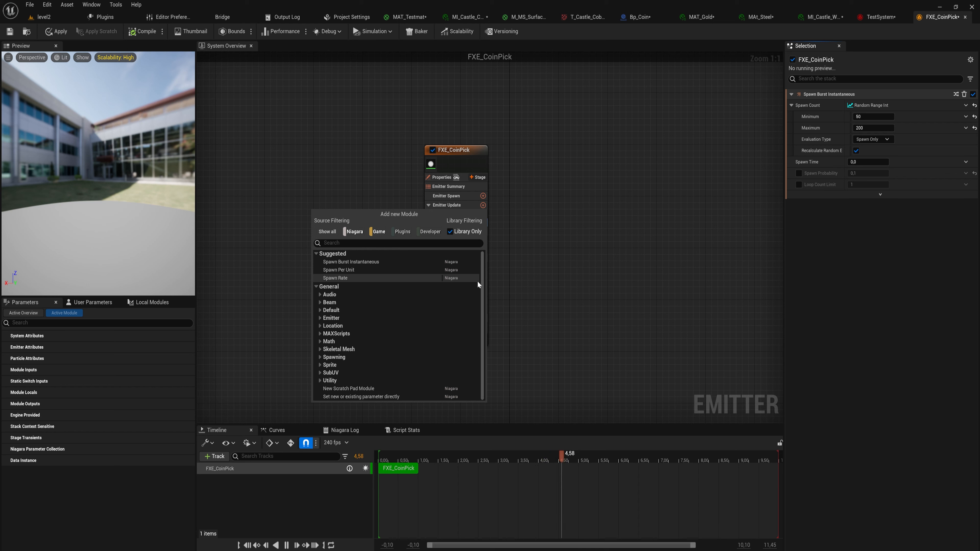
pyautogui.click(517, 211)
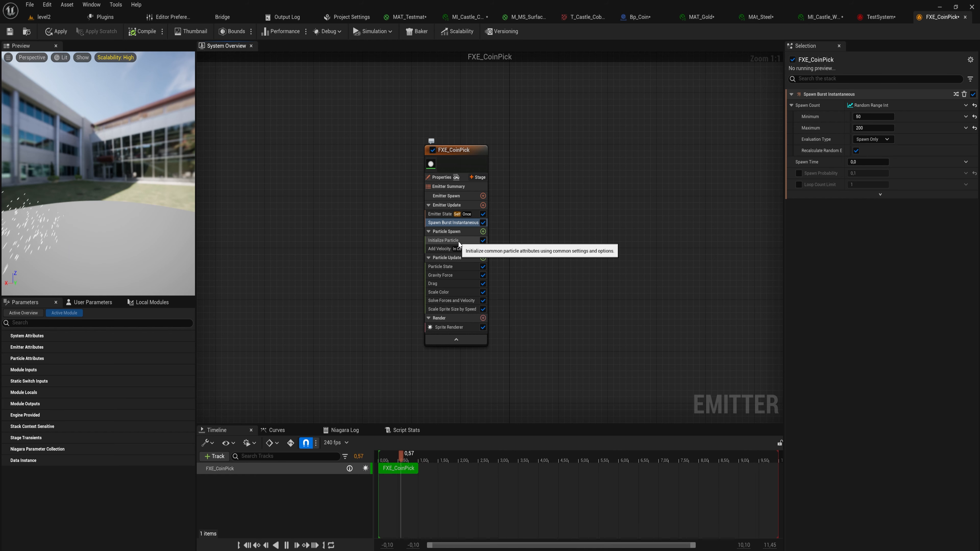
pyautogui.click(459, 242)
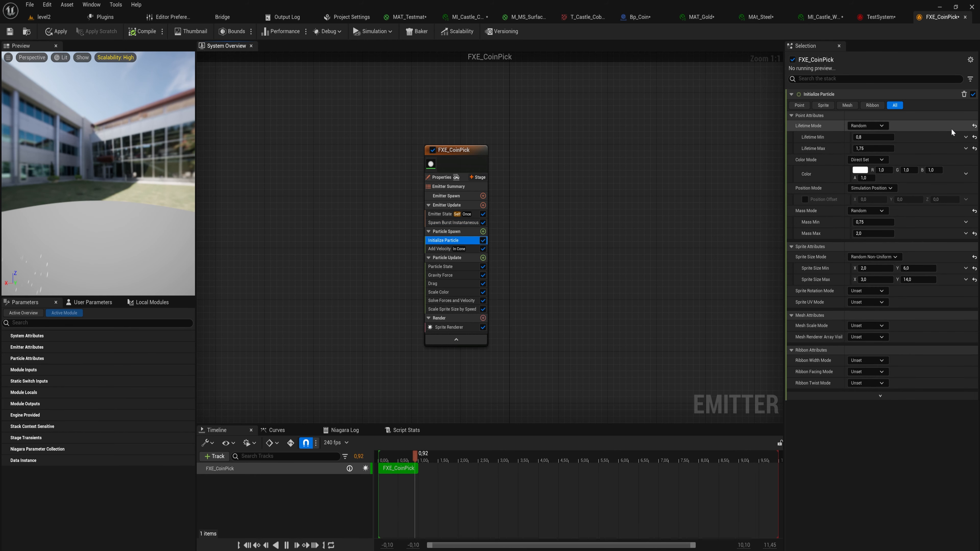
# - Try Direct Set as the Lifetime Mode in Initialize Particle and switch it back to Random
pyautogui.click(867, 125)
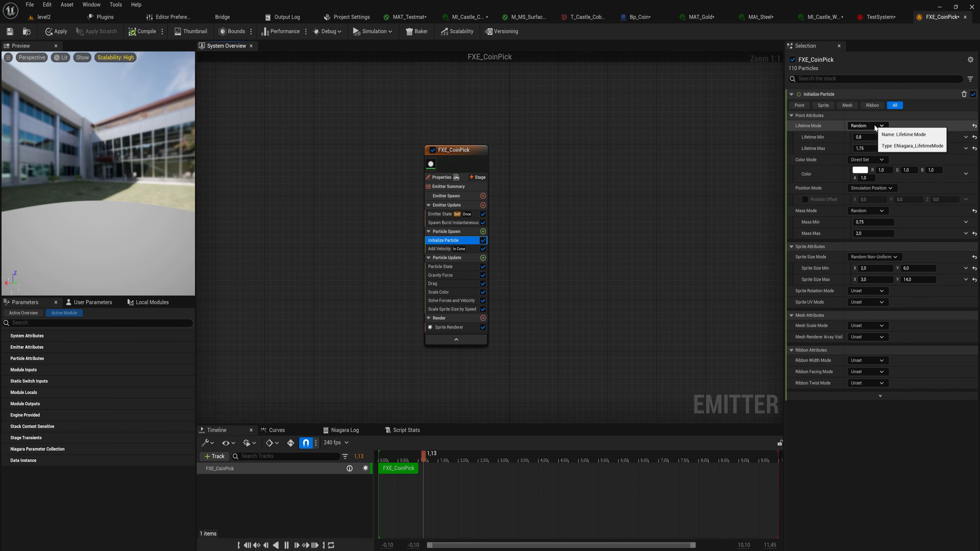
pyautogui.click(866, 138)
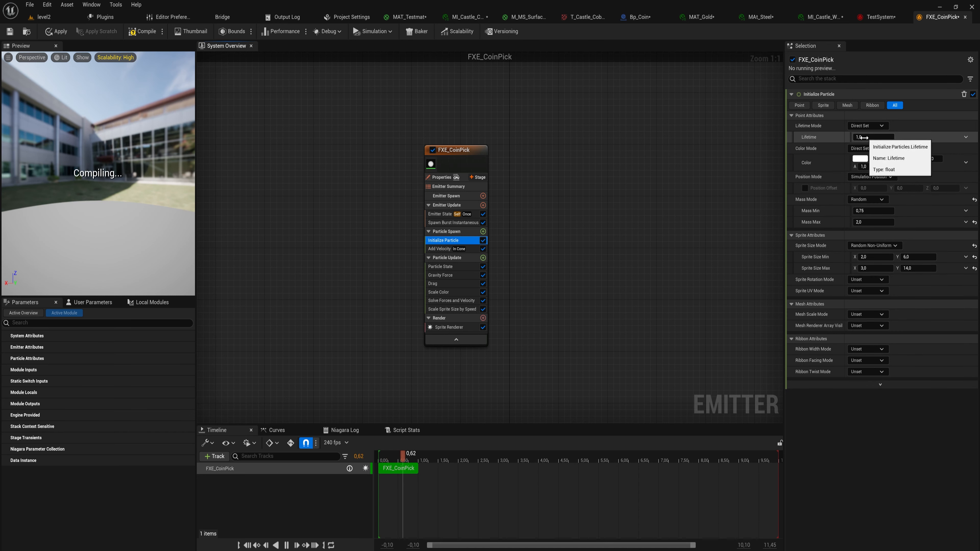
pyautogui.click(866, 126)
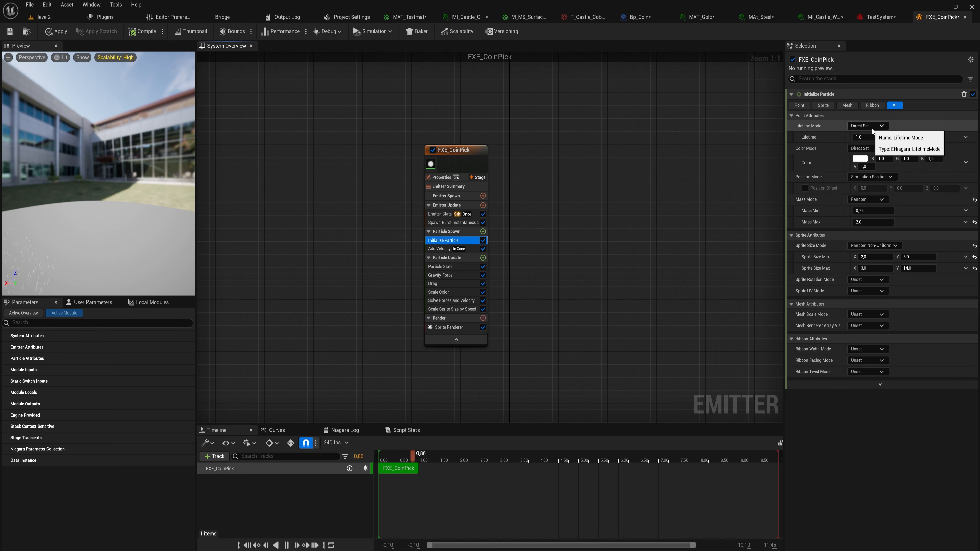
pyautogui.click(871, 146)
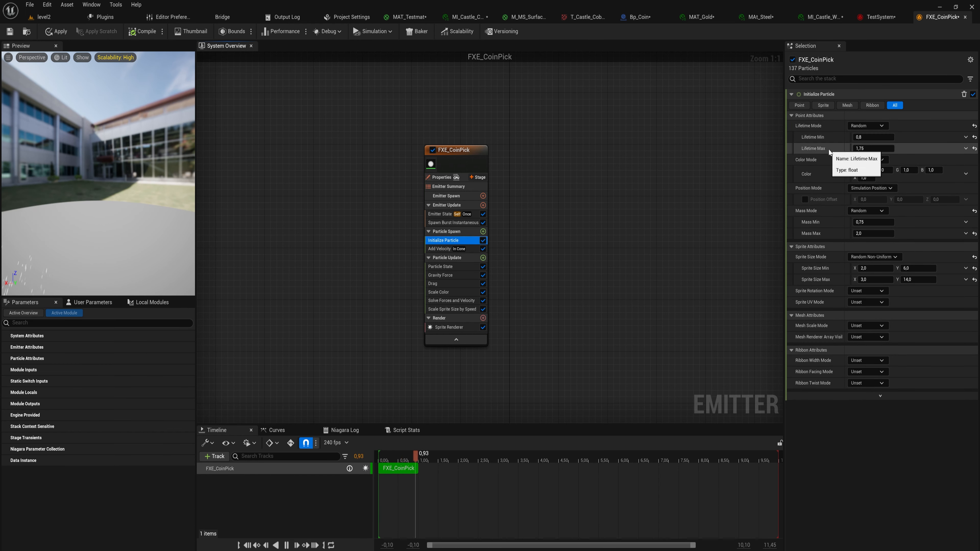
# - Set Initialize Particle's Color Mode to Random Range and check the Color Minimum in the color picker
pyautogui.click(867, 159)
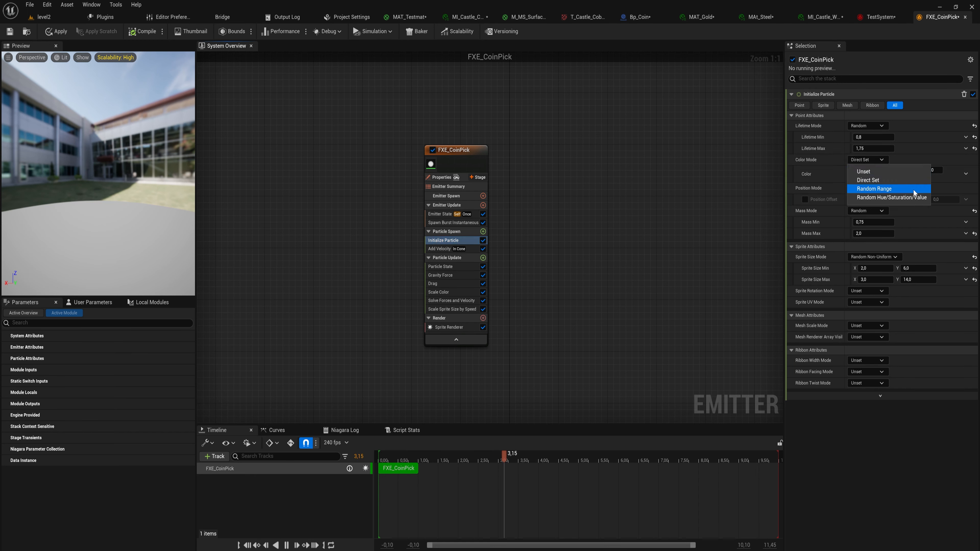
pyautogui.click(875, 189)
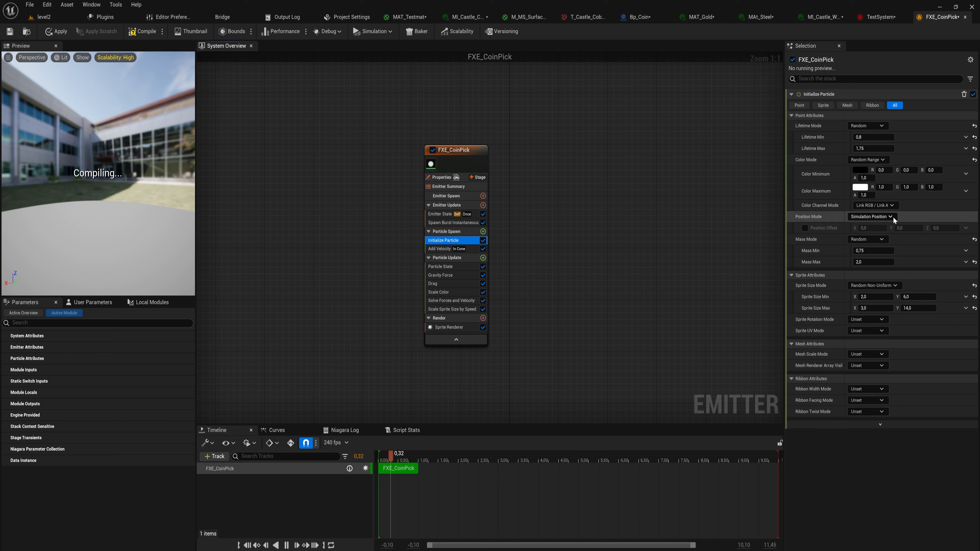
pyautogui.click(862, 170)
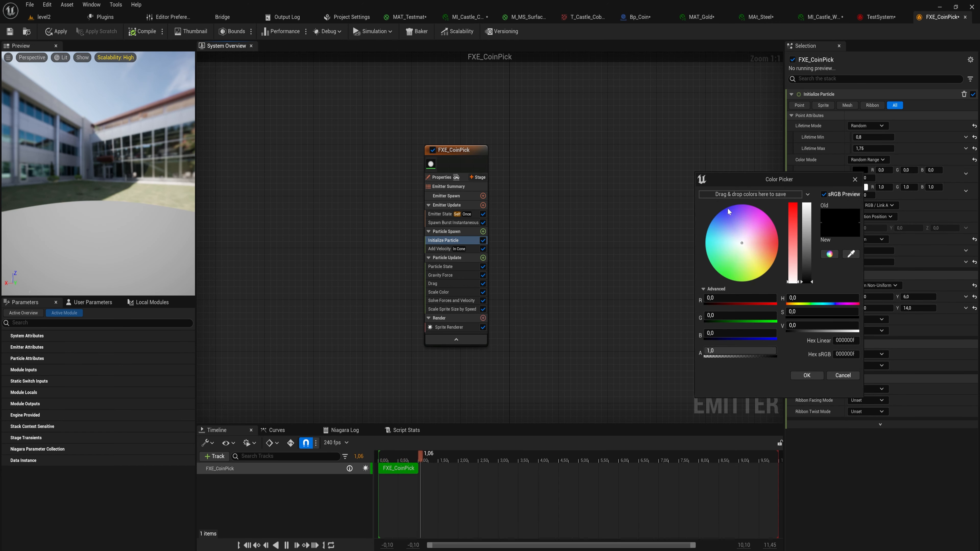
pyautogui.click(807, 375)
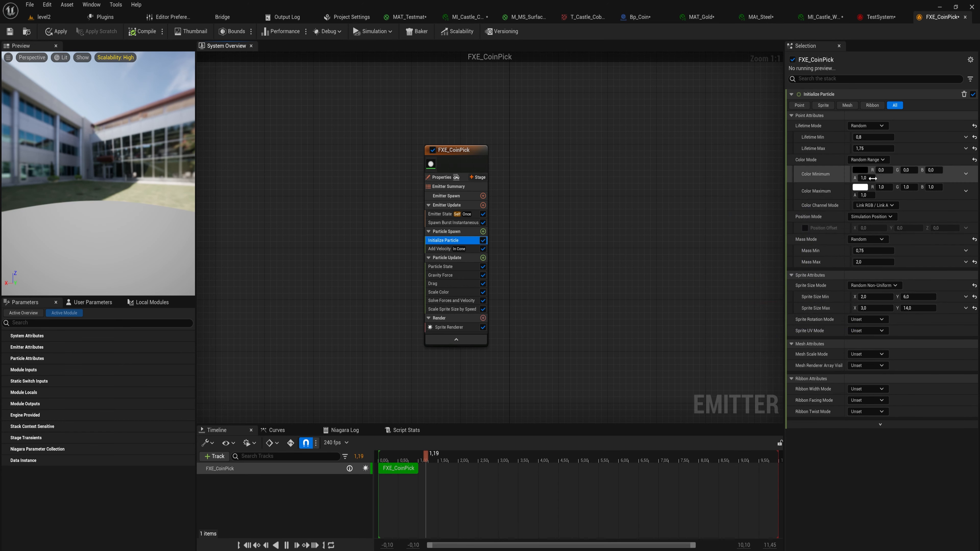
# - Try violet (R 0,283996, G 0,0, B 0,991319) as Color Minimum and pink (R 1,0, G 0,0, B 0,367432) as Color Maximum
pyautogui.click(861, 171)
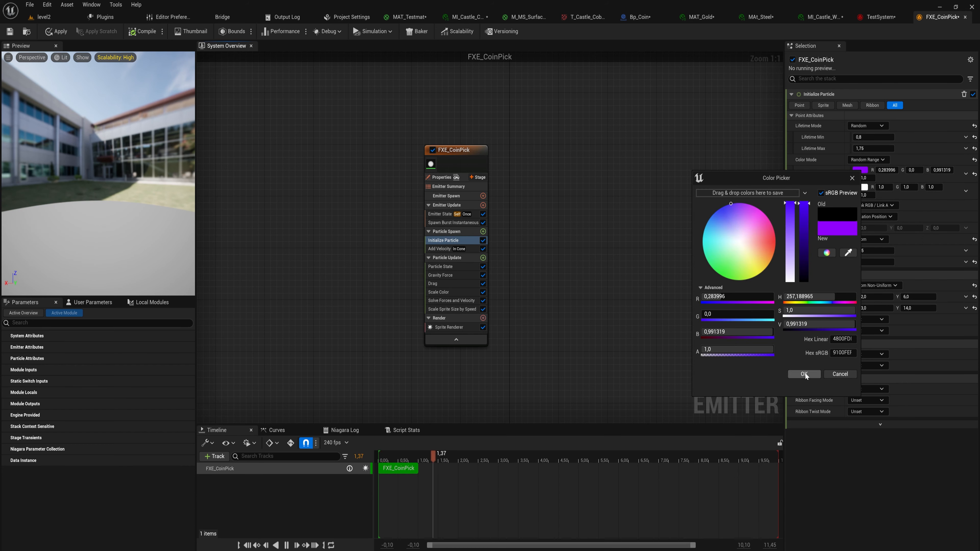
pyautogui.click(806, 374)
pyautogui.click(861, 187)
pyautogui.moveTo(756, 248); pyautogui.dragTo(772, 246)
pyautogui.click(804, 392)
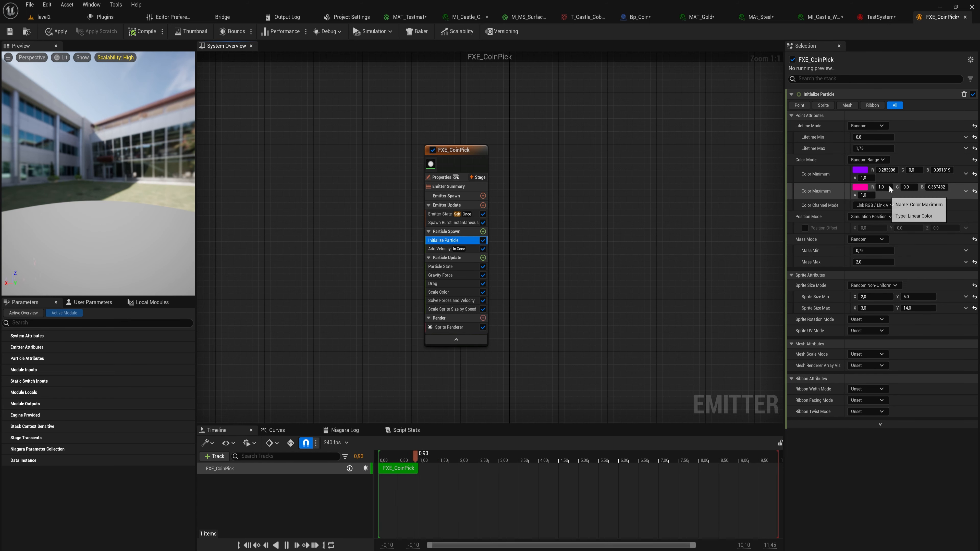
pyautogui.click(889, 158)
pyautogui.click(888, 159)
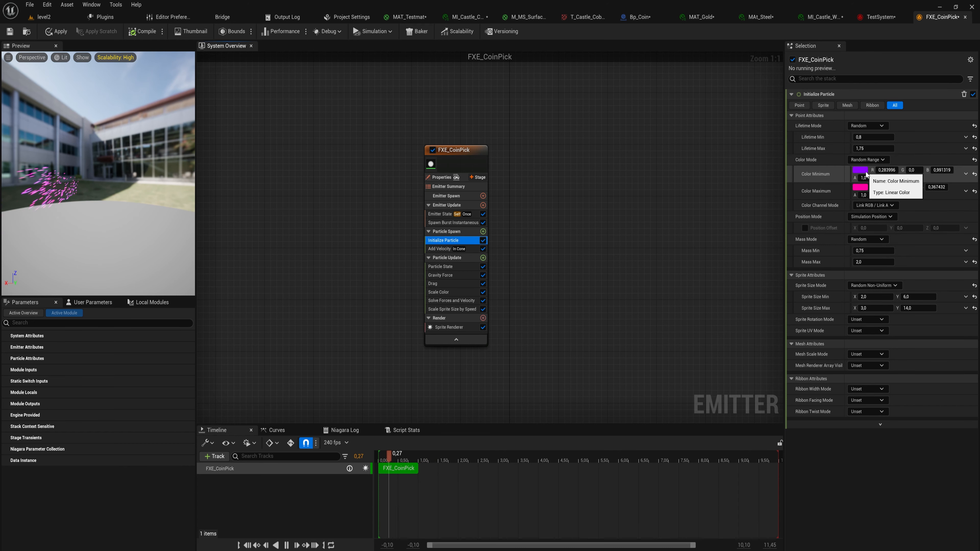
# - Set Color Minimum to bright yellow (R 0,991319, G 0,952995, B 0,0) and Color Maximum to pale yellow with B about 0,41
pyautogui.click(860, 171)
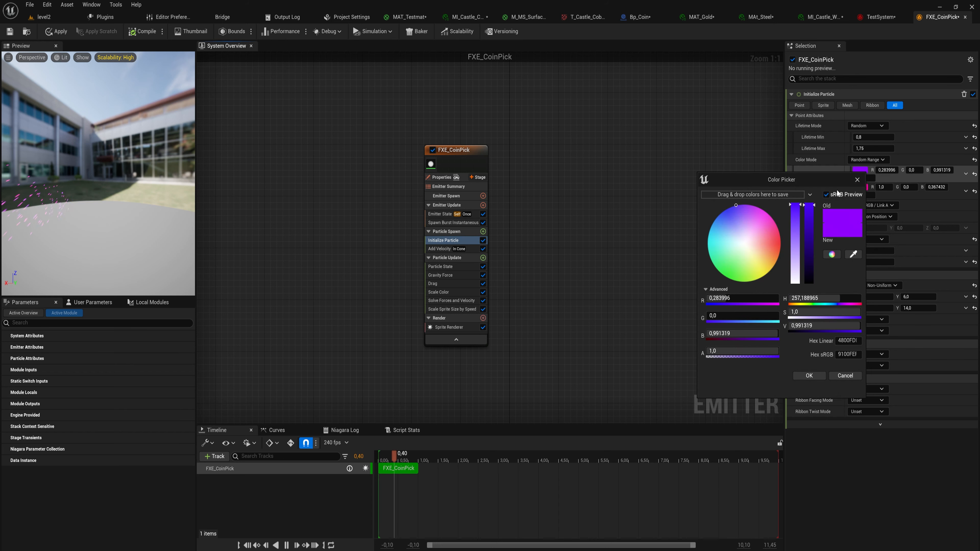
pyautogui.click(764, 275)
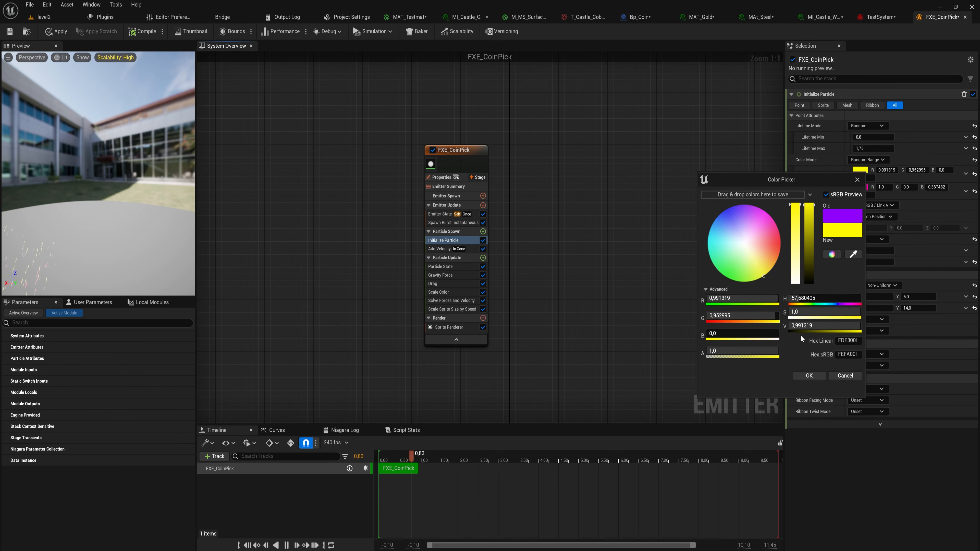
pyautogui.click(809, 375)
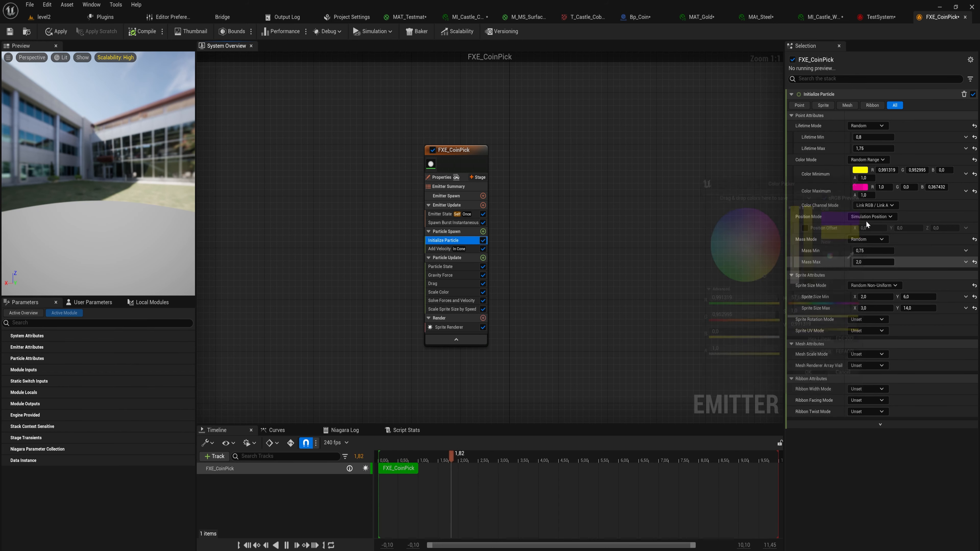
pyautogui.click(860, 188)
pyautogui.click(746, 271)
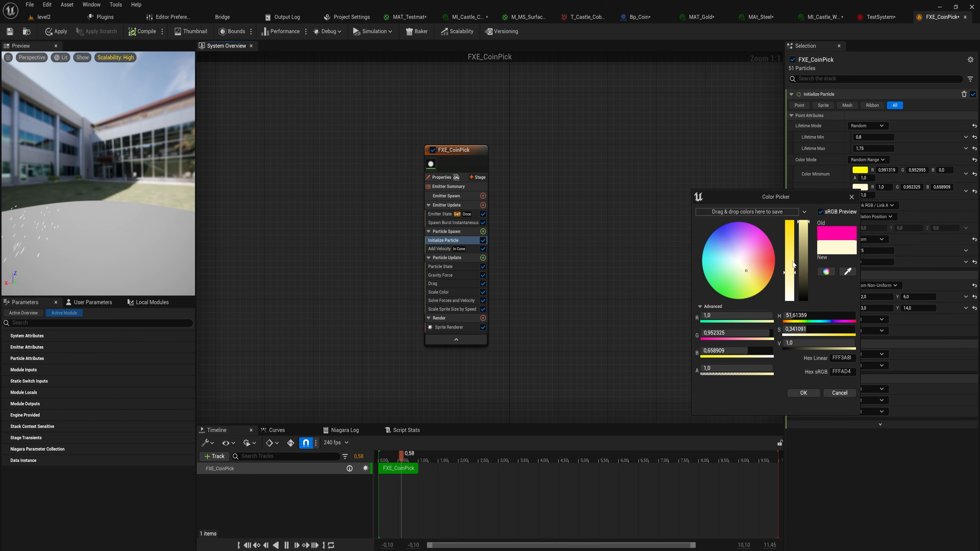
pyautogui.moveTo(786, 267); pyautogui.dragTo(790, 254)
pyautogui.click(803, 393)
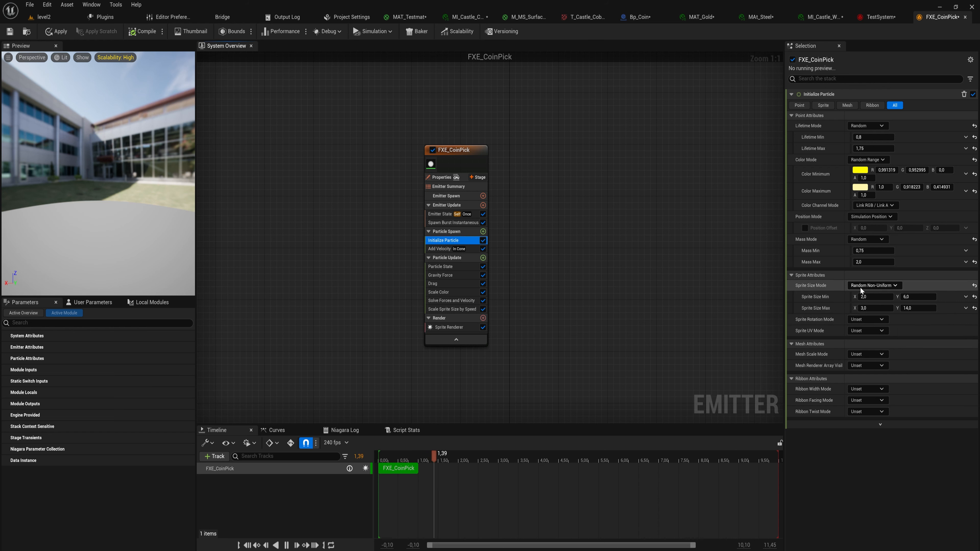
# - Try Uniform and Random Uniform as the Sprite Size Mode and inspect the particles in the preview
pyautogui.click(888, 286)
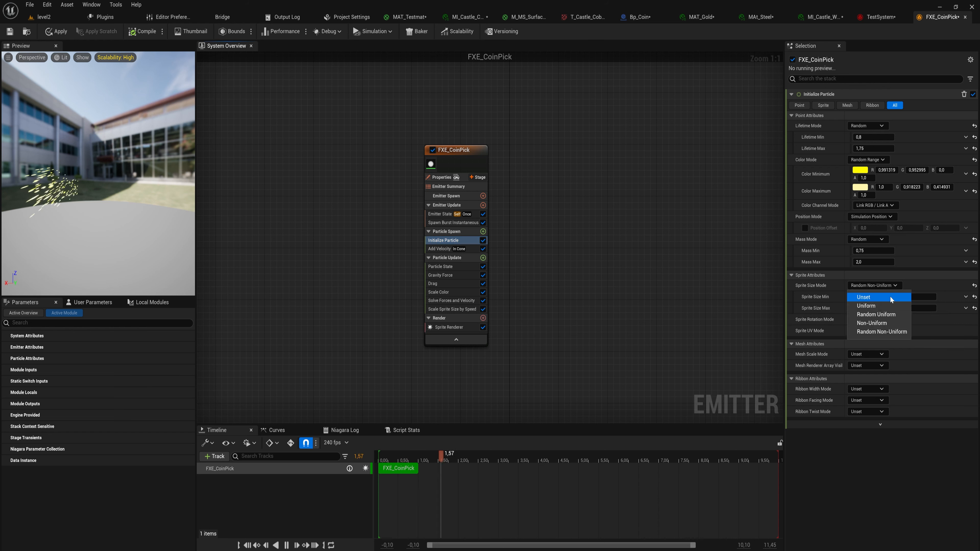
pyautogui.click(886, 305)
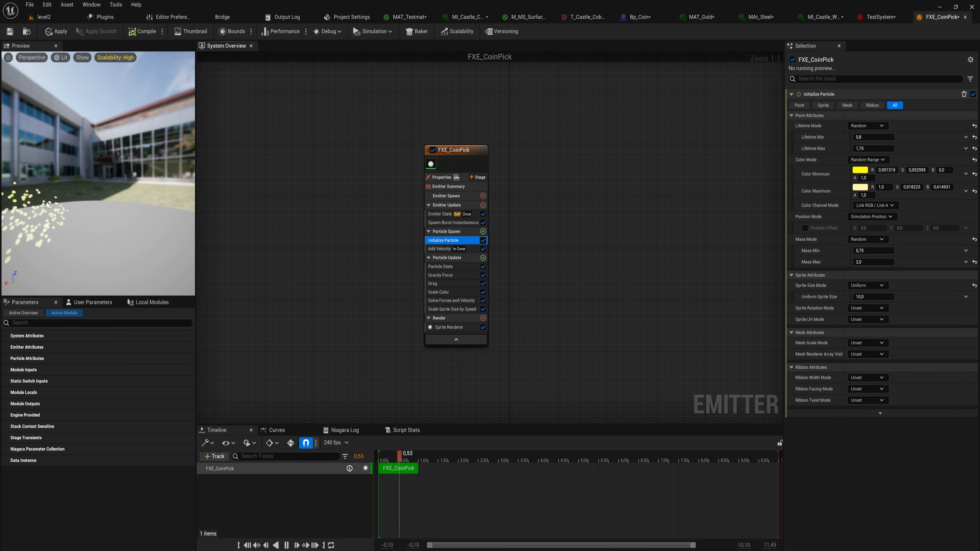
pyautogui.click(872, 286)
pyautogui.click(899, 315)
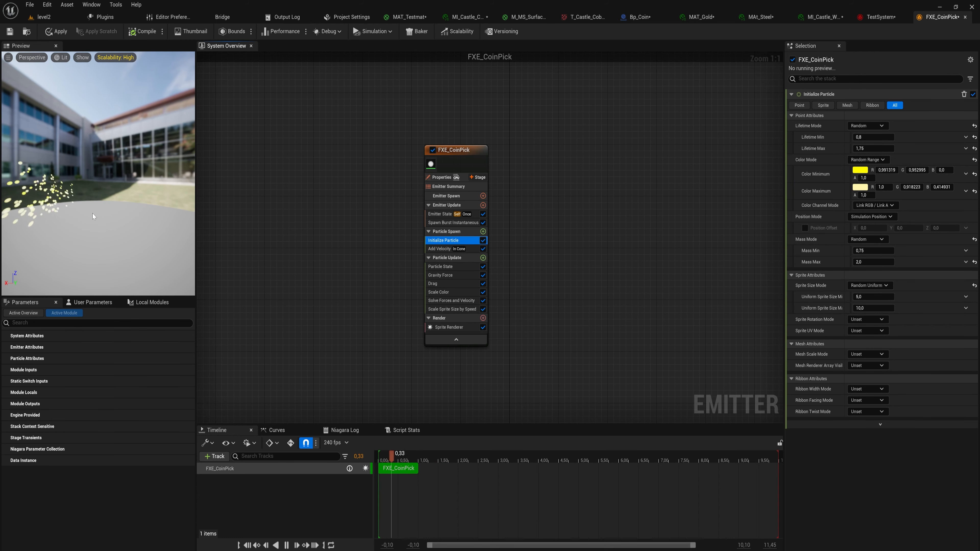
pyautogui.moveTo(93, 214); pyautogui.dragTo(108, 216)
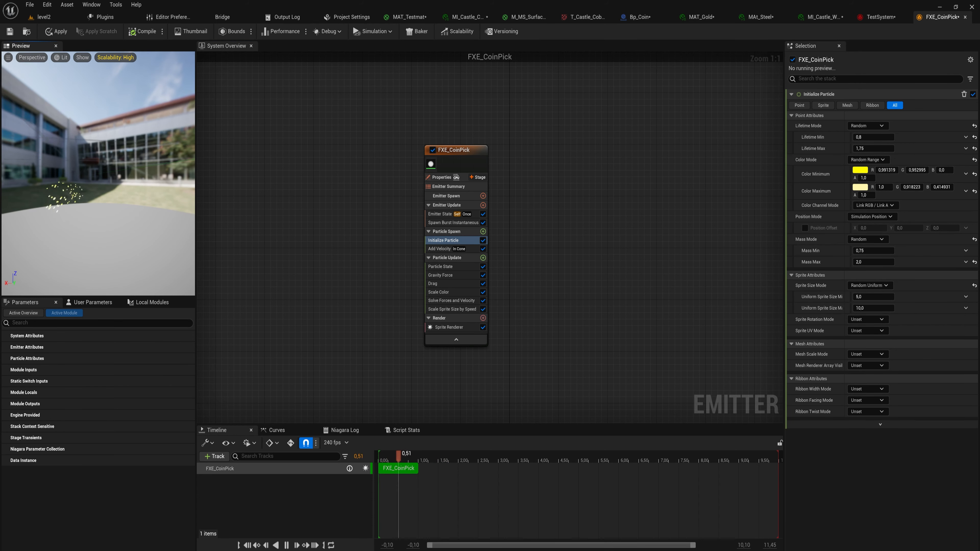
pyautogui.moveTo(91, 195); pyautogui.dragTo(95, 226)
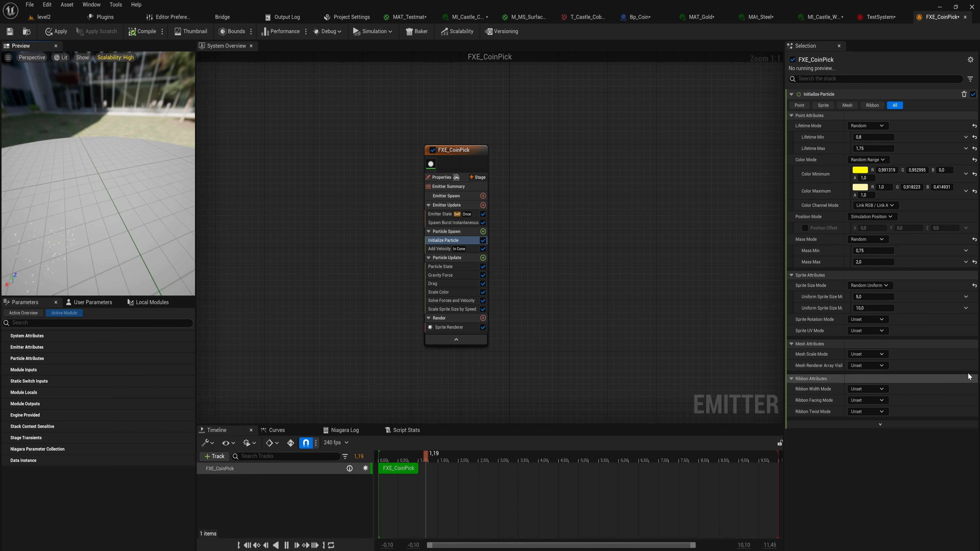
# - Set the Sprite Size Mode to Non-Uniform and raise the Sprite Size Y to about 31,2
pyautogui.click(859, 285)
pyautogui.click(894, 322)
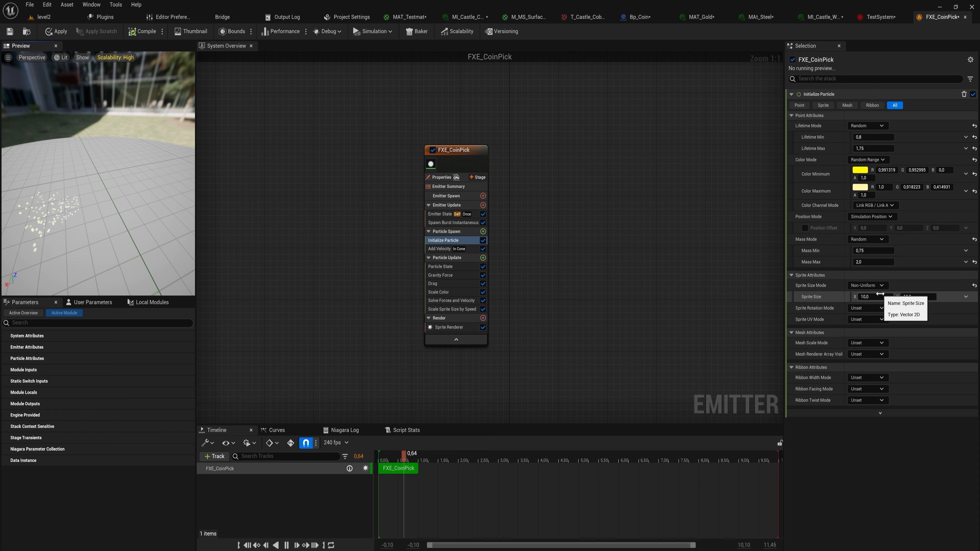
pyautogui.moveTo(915, 297); pyautogui.dragTo(928, 296)
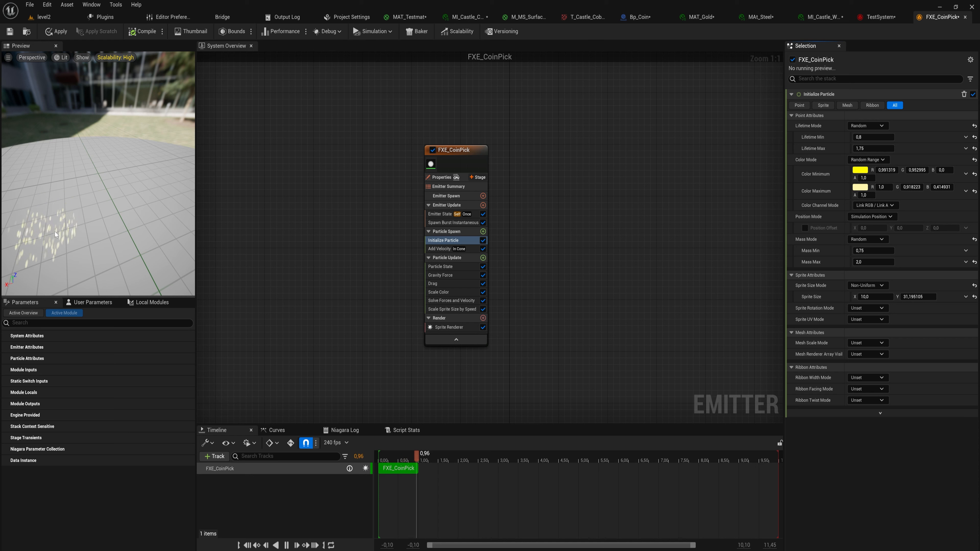
# - Try a much smaller Sprite Size Y and the Random Non-Uniform Sprite Size Mode on the particles
pyautogui.moveTo(918, 296)
pyautogui.mouseDown()
pyautogui.moveTo(905, 296)
pyautogui.moveTo(922, 298)
pyautogui.mouseUp()
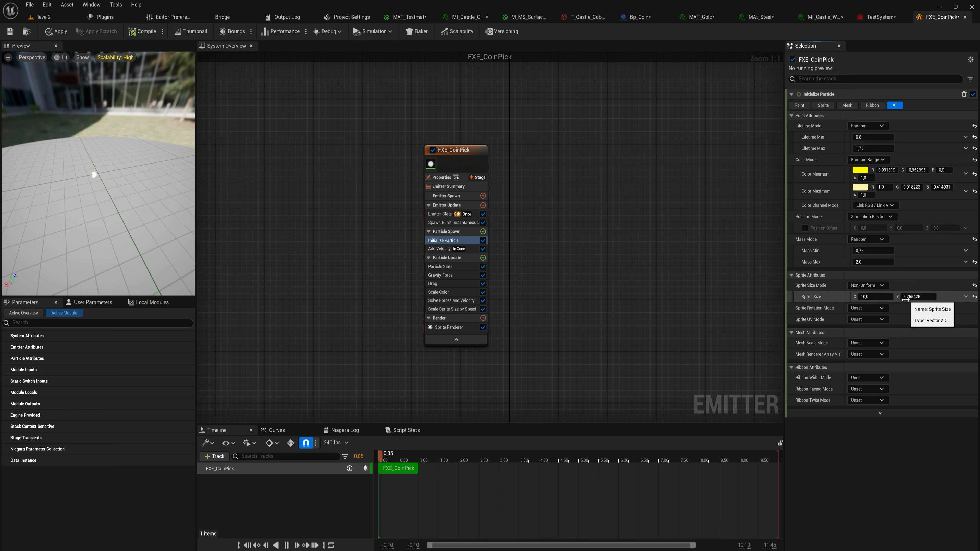
pyautogui.click(867, 286)
pyautogui.click(888, 329)
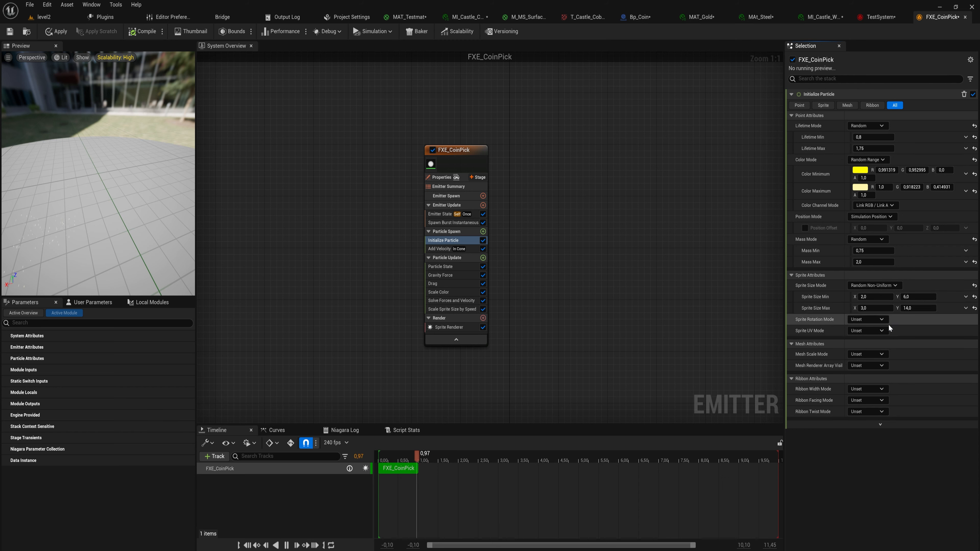
# - Set the Sprite Size Mode to Random Uniform with a minimum size of 3 and a maximum size of 15
pyautogui.click(883, 286)
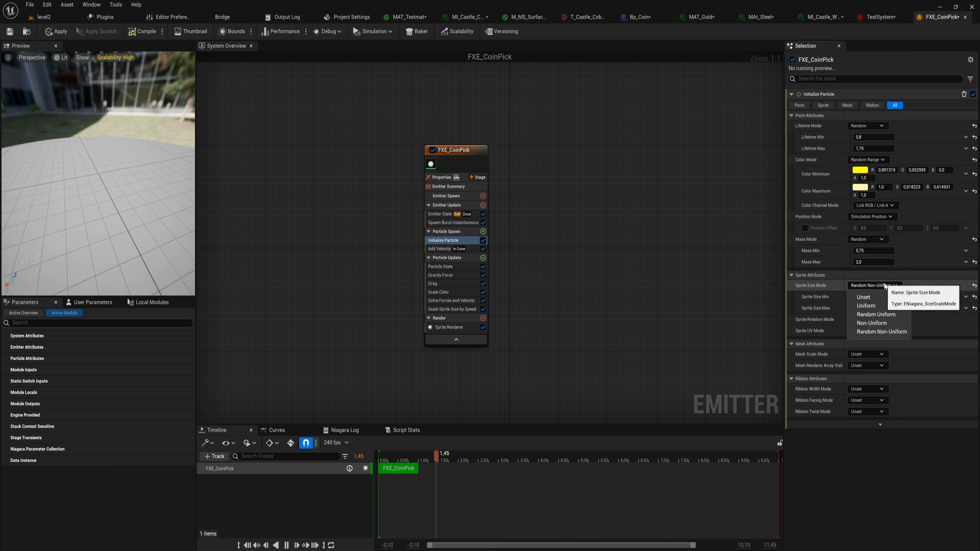
pyautogui.click(899, 315)
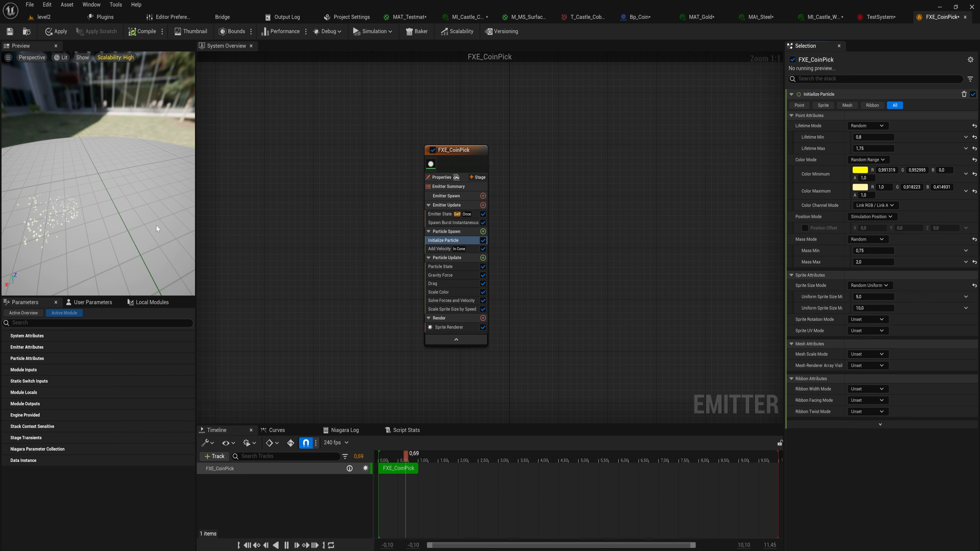
pyautogui.click(873, 308)
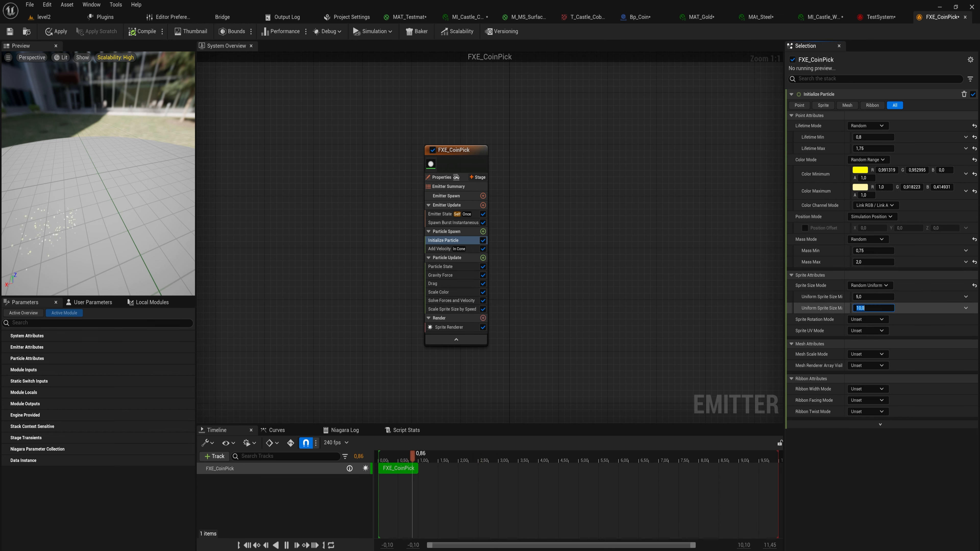
pyautogui.click(873, 297)
pyautogui.write('3')
pyautogui.press('Return')
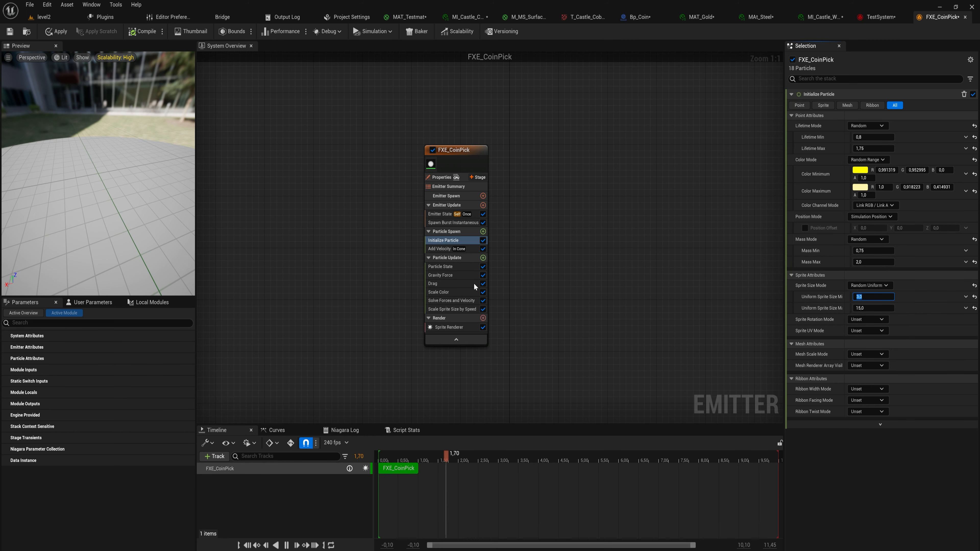
# - Try the Linear Velocity Mode in the Add Velocity module with a Z velocity of 500
pyautogui.click(444, 249)
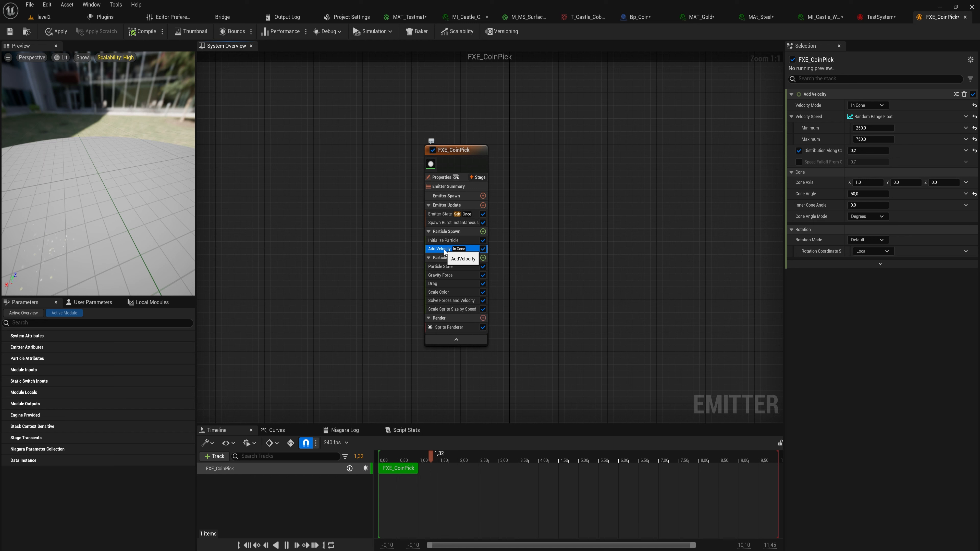
pyautogui.click(882, 105)
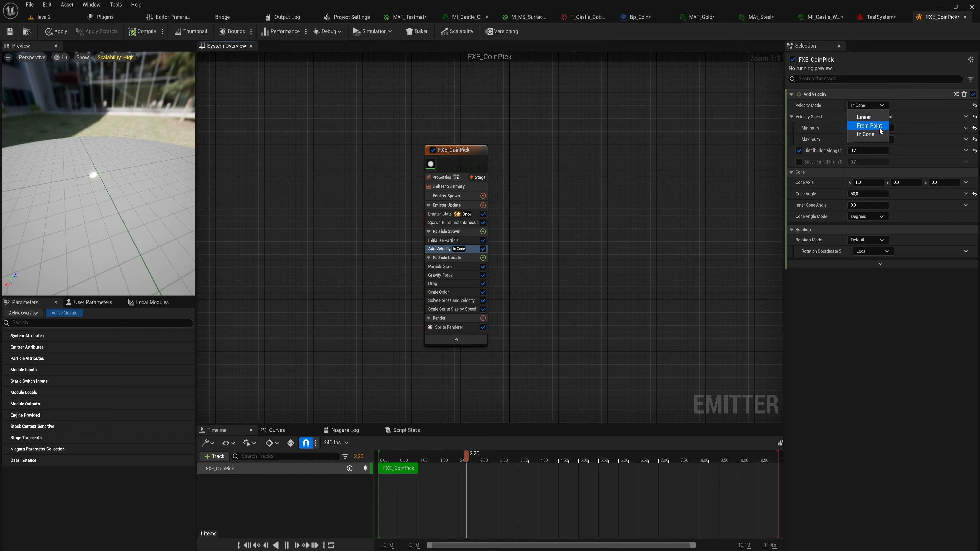
pyautogui.click(878, 119)
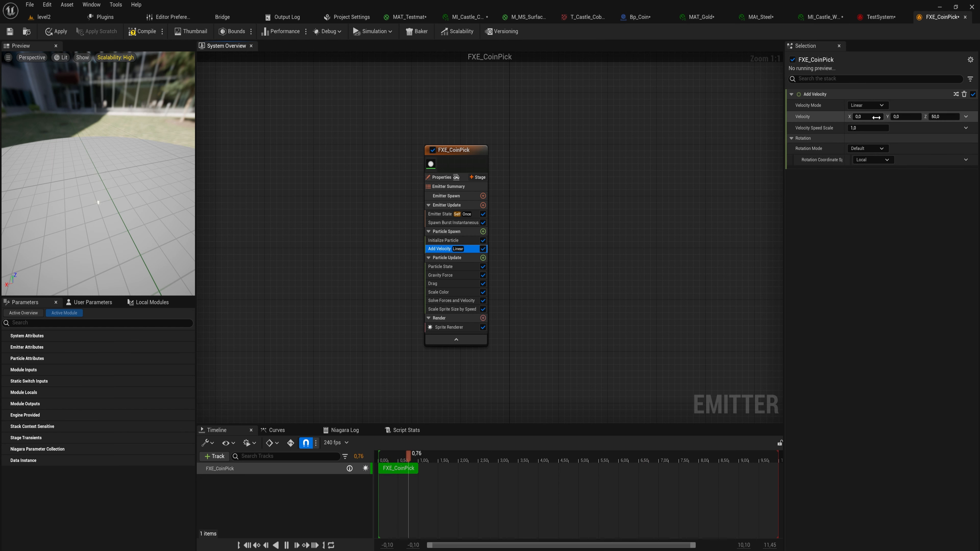
pyautogui.click(944, 116)
pyautogui.write('500')
pyautogui.press('Return')
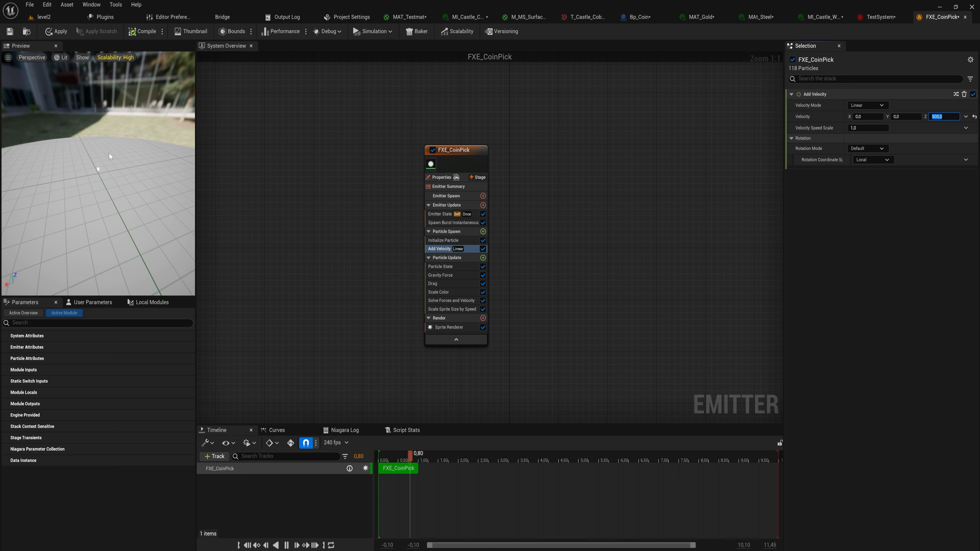
# - Try From Point as the Velocity Mode and return it to In Cone
pyautogui.click(877, 106)
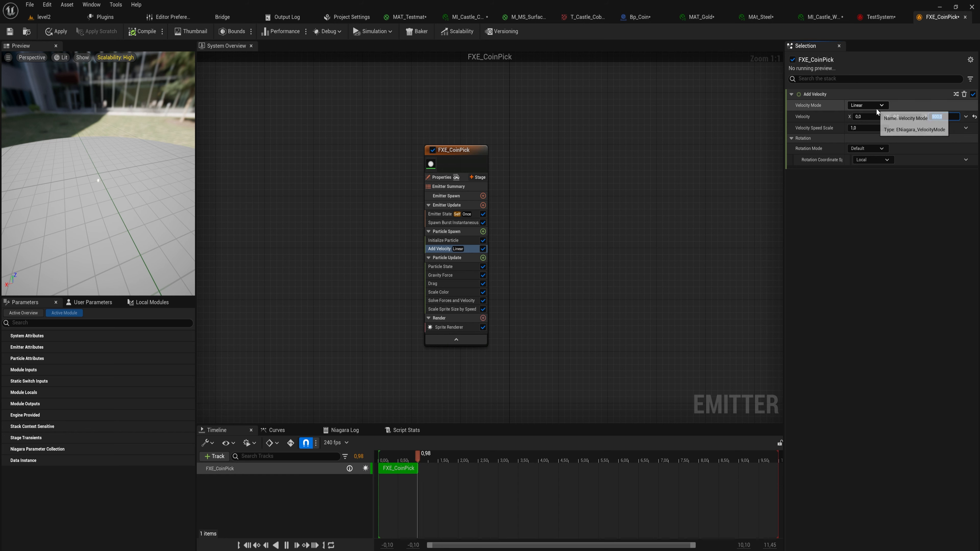
pyautogui.click(879, 125)
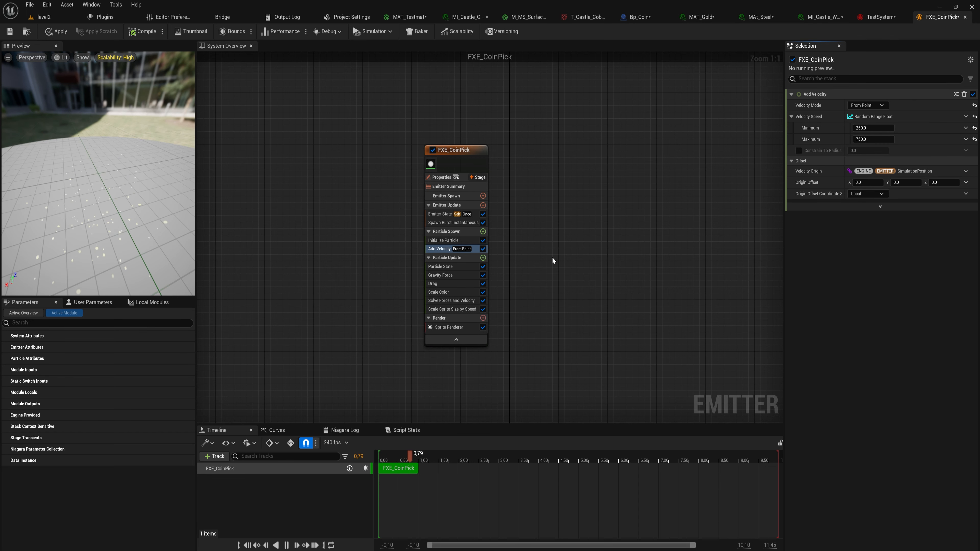
pyautogui.click(871, 104)
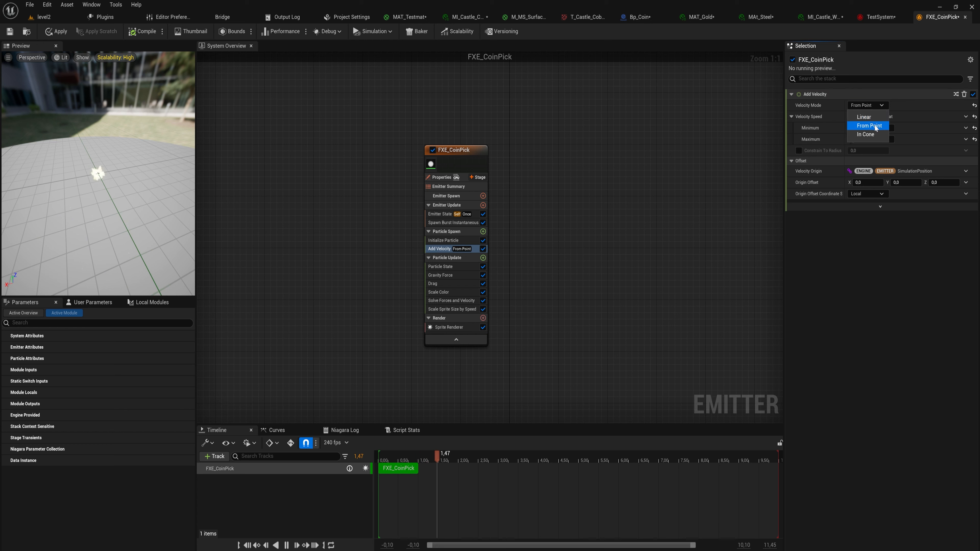
pyautogui.click(873, 135)
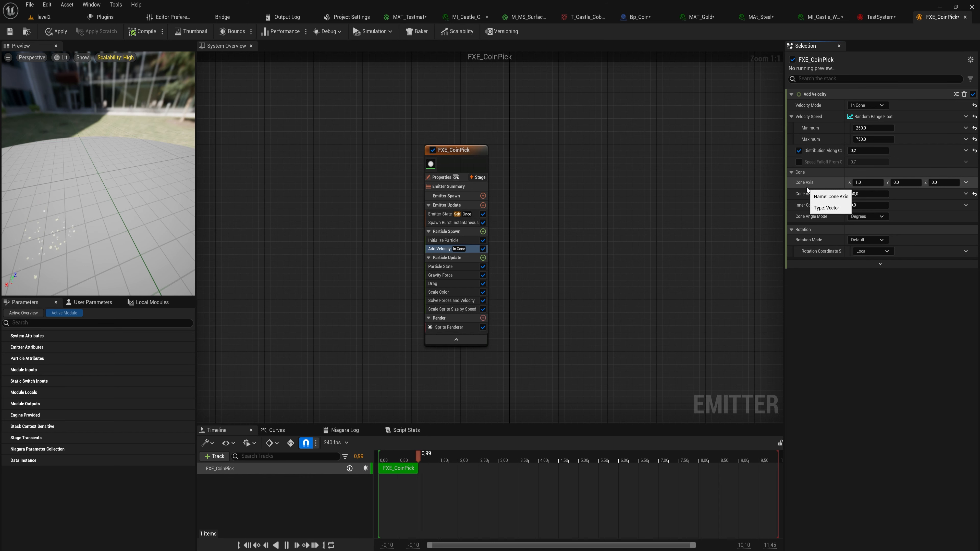
# - Point the velocity cone upward by setting the Cone Axis X to 0 and Z to 1
pyautogui.click(881, 180)
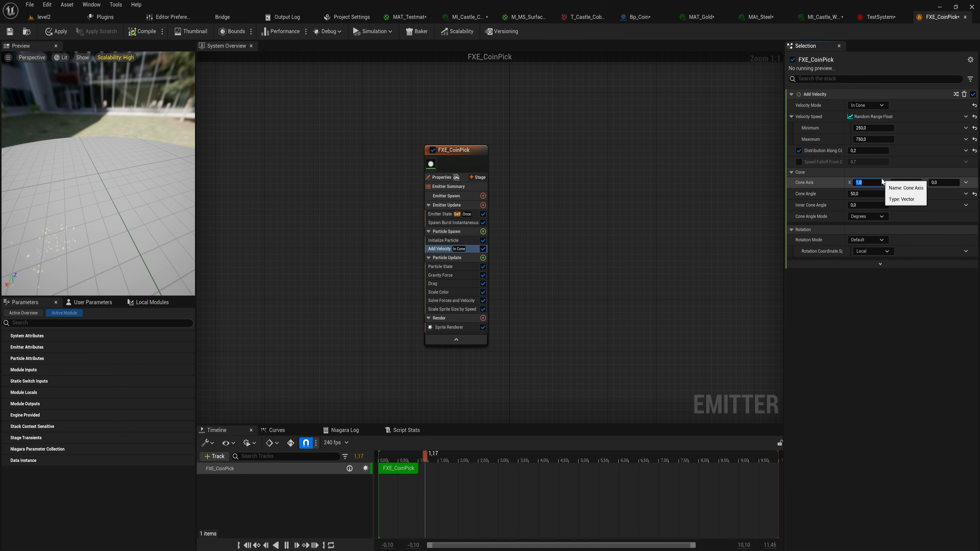
pyautogui.write('0')
pyautogui.press('Return')
pyautogui.click(942, 183)
pyautogui.write('1')
pyautogui.press('Return')
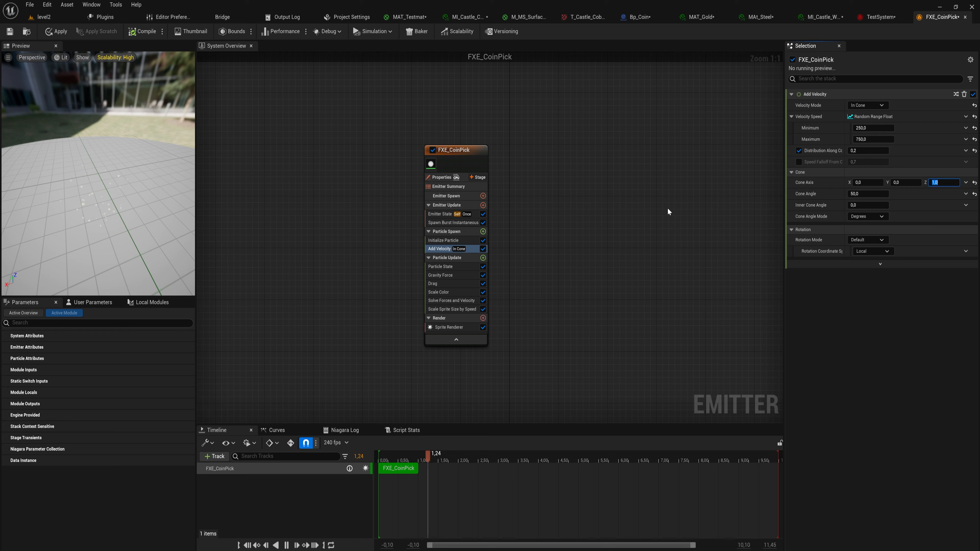
# - Set the Velocity Speed range to a minimum of 400 and a maximum of 750
pyautogui.click(859, 195)
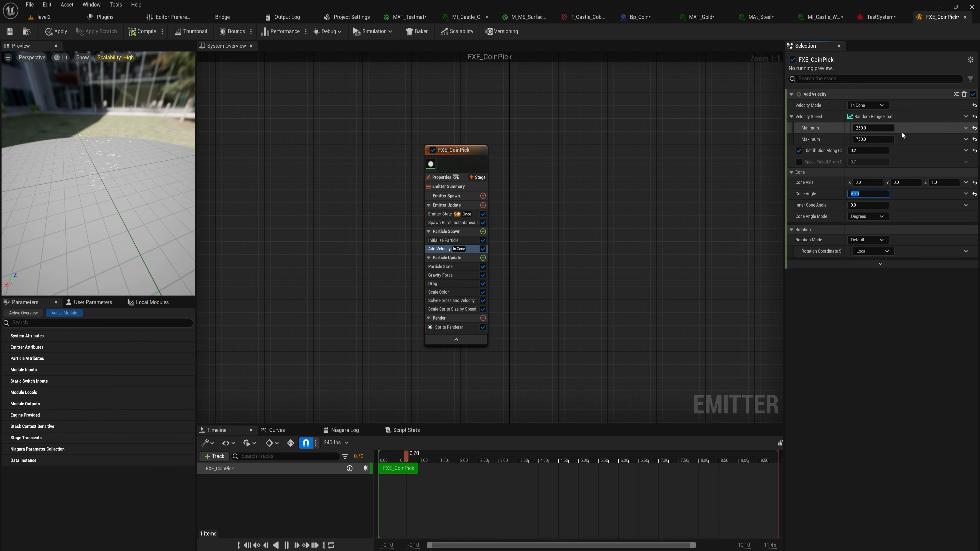
pyautogui.click(886, 128)
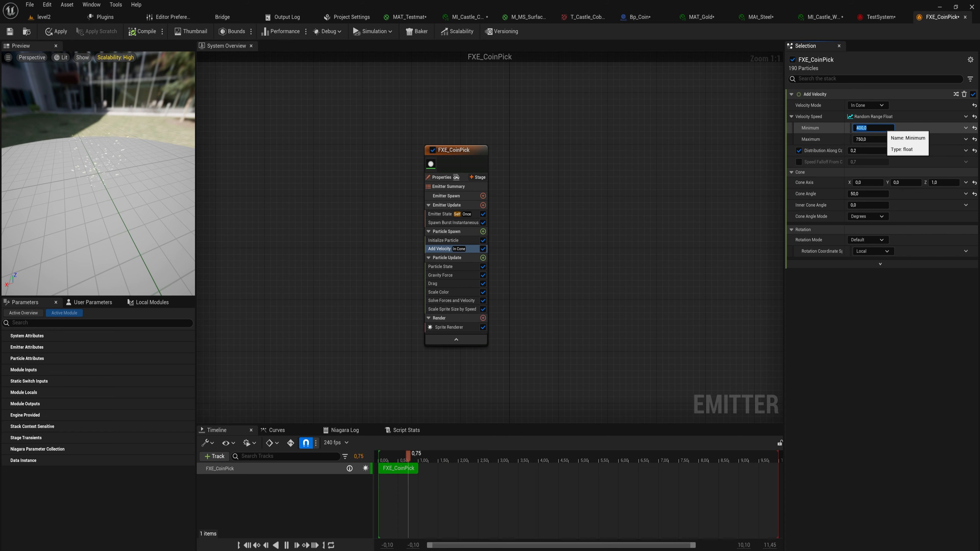
pyautogui.click(883, 139)
pyautogui.write('950')
pyautogui.press('Return')
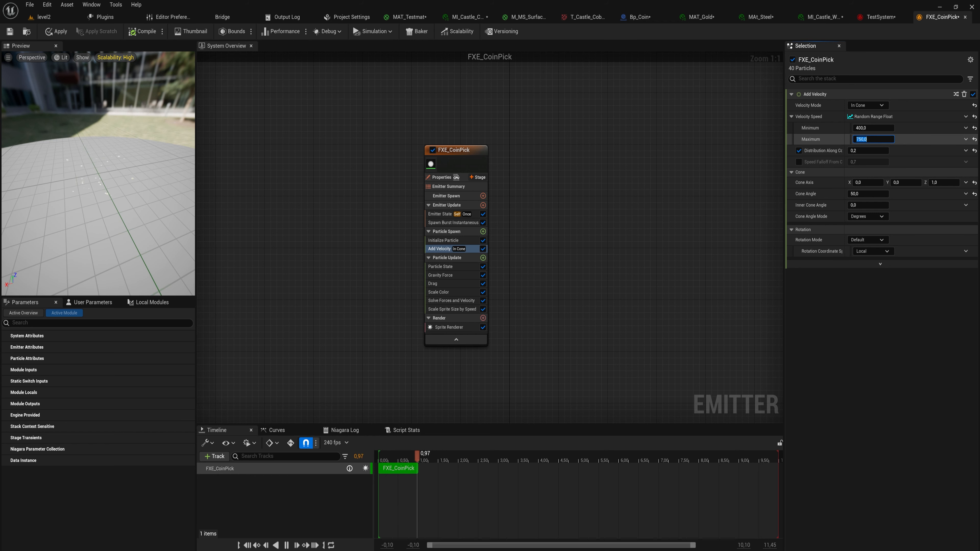
pyautogui.click(919, 330)
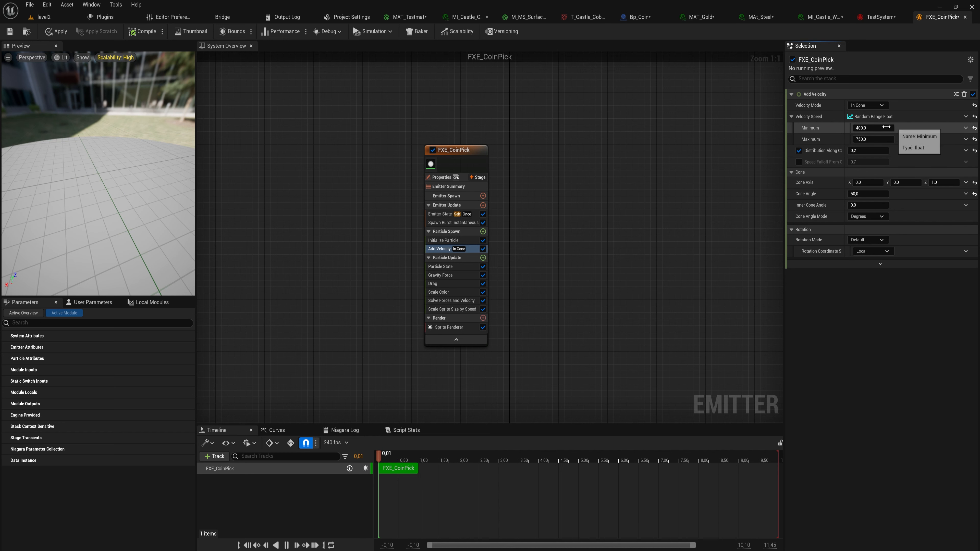
# - Reset the Velocity Speed to its default and undo the reset
pyautogui.click(974, 116)
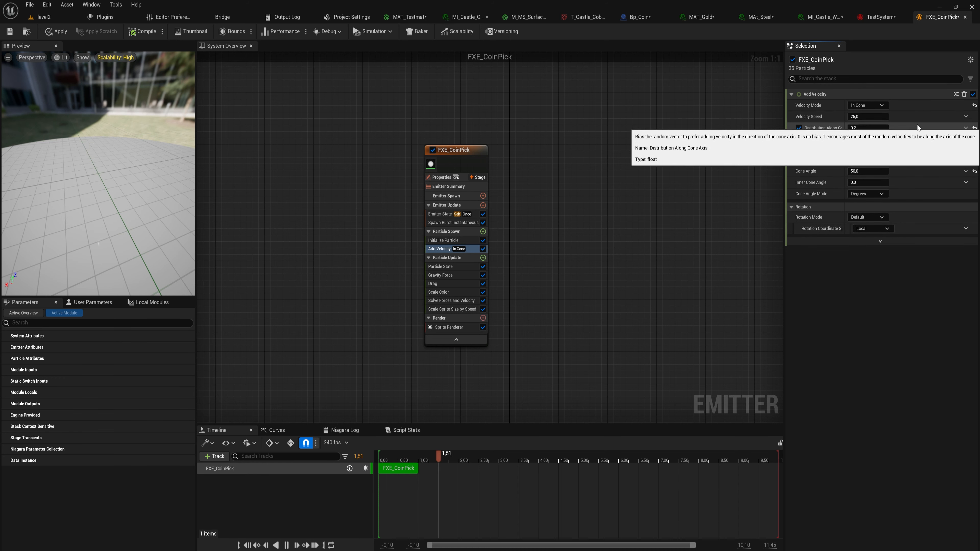
pyautogui.hotkey('ctrl', 'z')
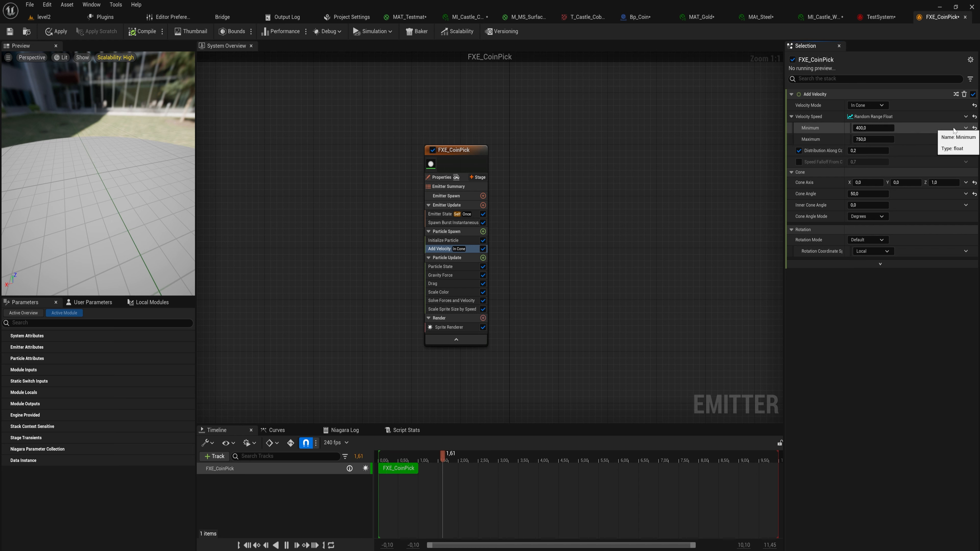
# - Try a nested Random Range Float from 400 to 450 for the Velocity Speed minimum
pyautogui.click(966, 128)
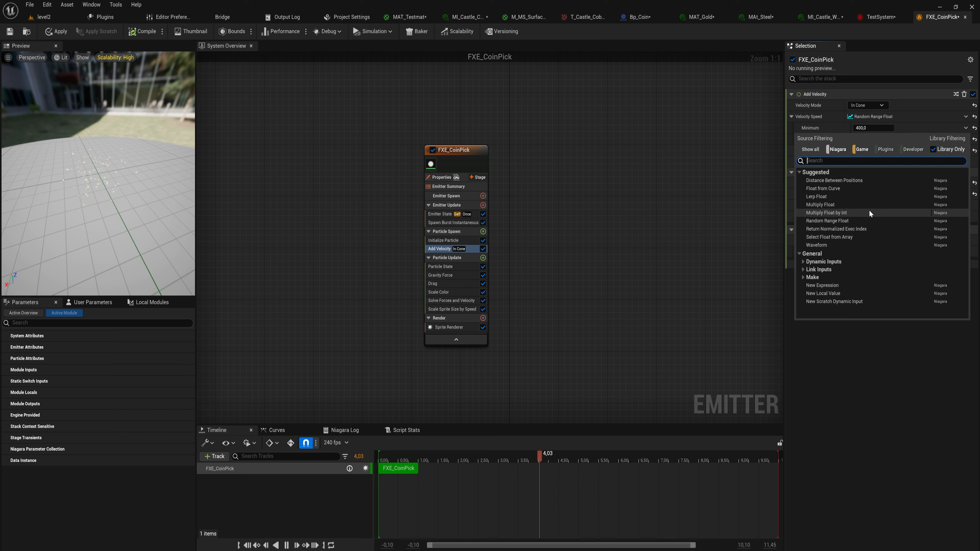
pyautogui.click(842, 222)
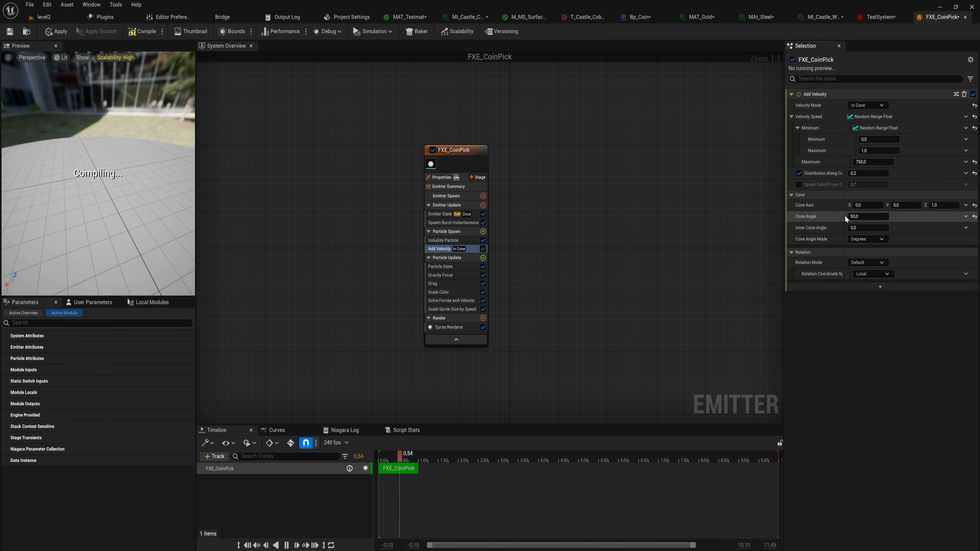
pyautogui.click(880, 142)
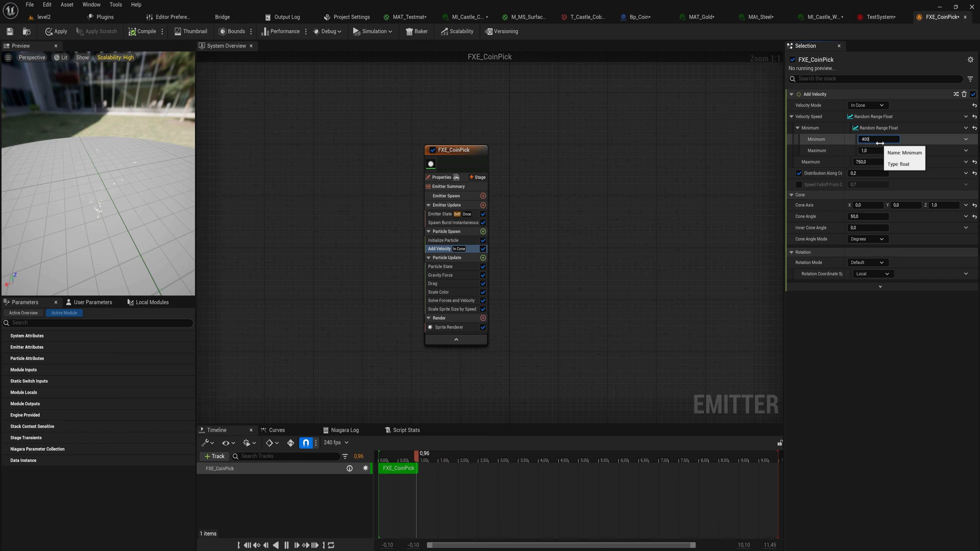
pyautogui.write('400')
pyautogui.click(872, 153)
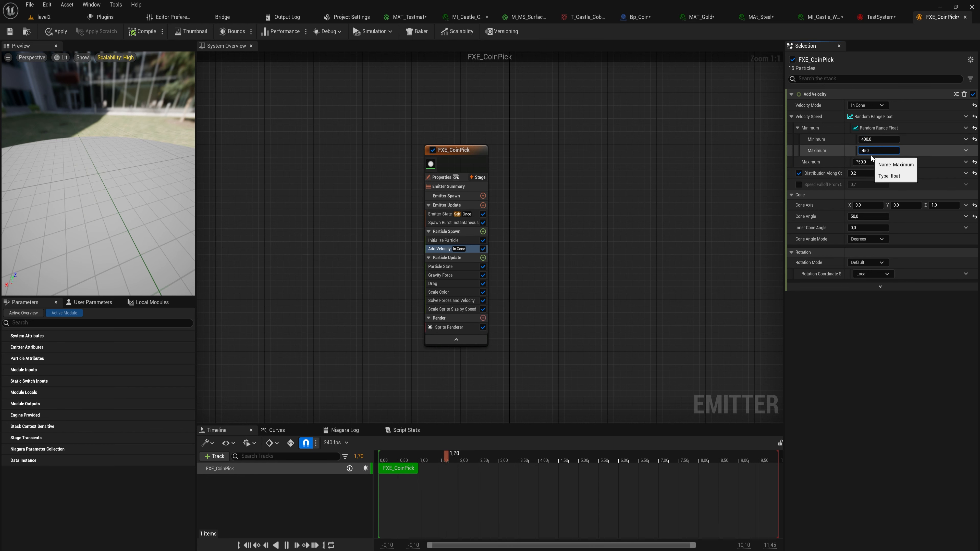
# - Try a nested Random Range Float from 700 to 900 for the Velocity Speed maximum
pyautogui.click(965, 162)
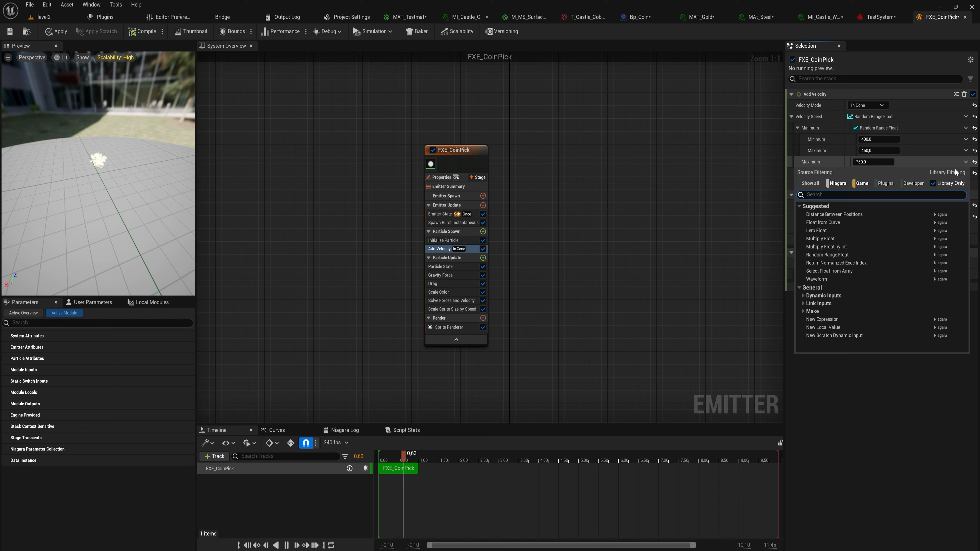
pyautogui.click(847, 256)
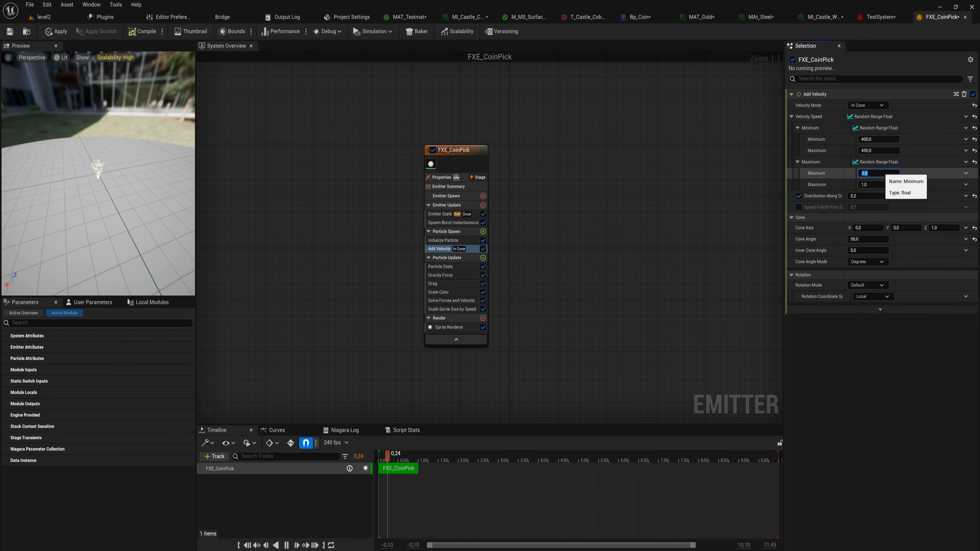
pyautogui.click(871, 184)
pyautogui.write('900')
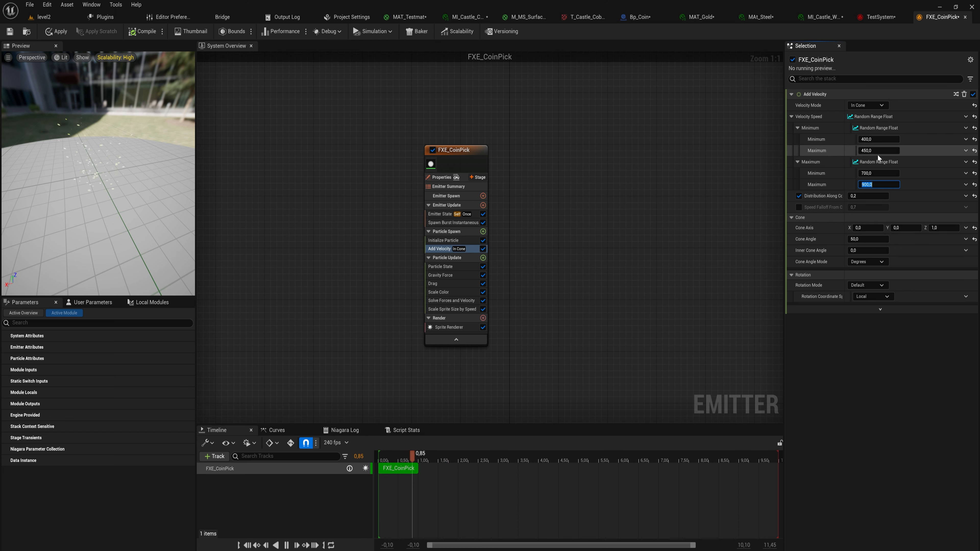
# - Try Float from Curve for the nested Minimum of the Velocity Speed minimum and undo it
pyautogui.click(966, 150)
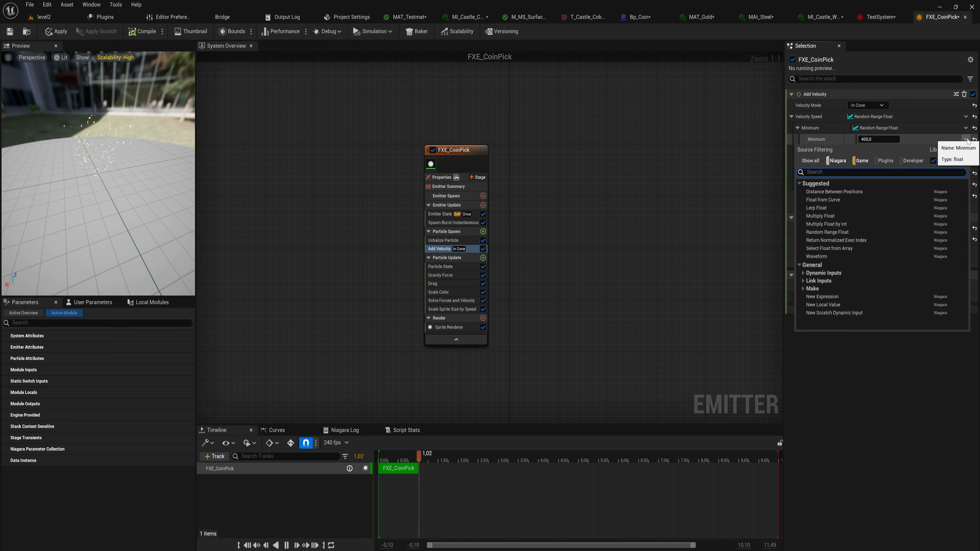
pyautogui.click(855, 200)
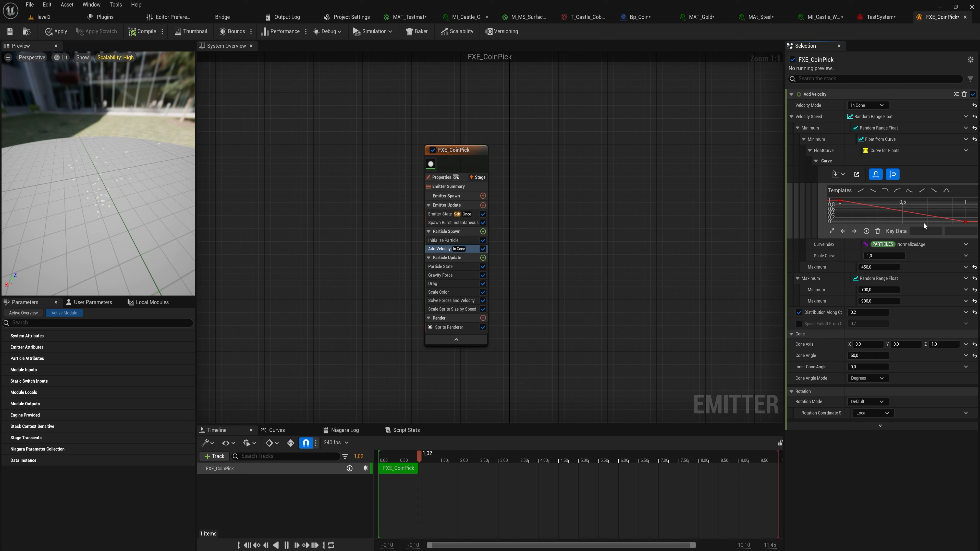
pyautogui.hotkey('ctrl', 'z')
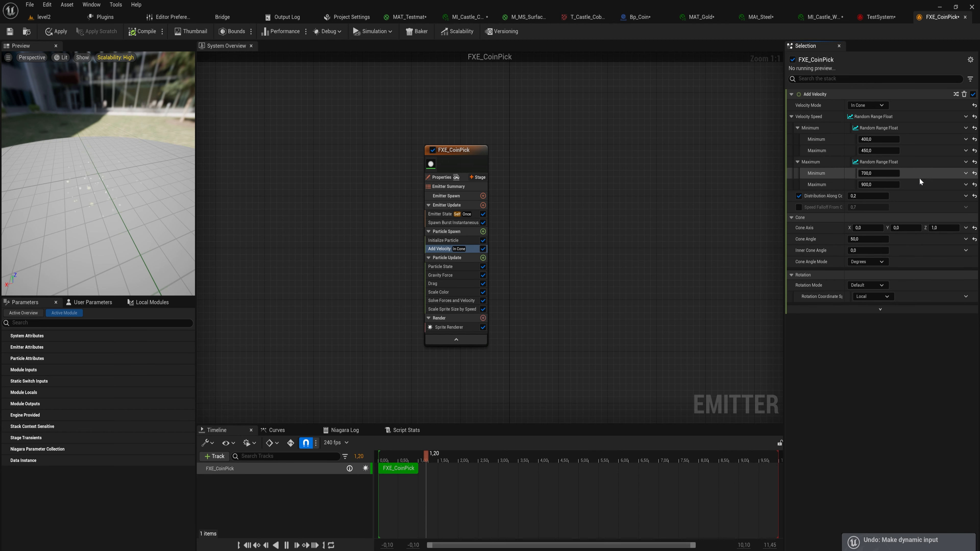
# - Undo the nested random ranges so the Velocity Speed minimum and maximum are plain values again
pyautogui.hotkey('ctrl', 'z')
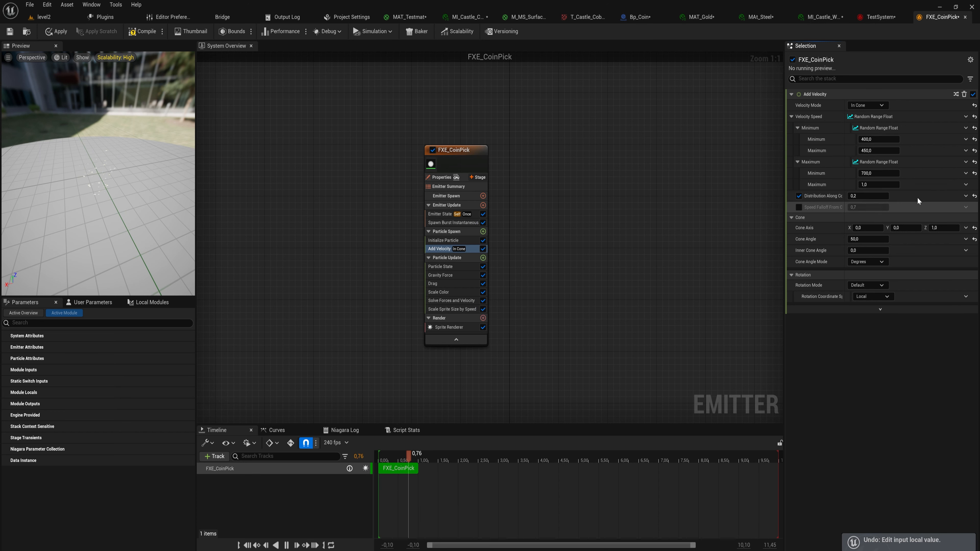
pyautogui.hotkey('ctrl', 'z')
pyautogui.hotkey('ctrl', 'z')
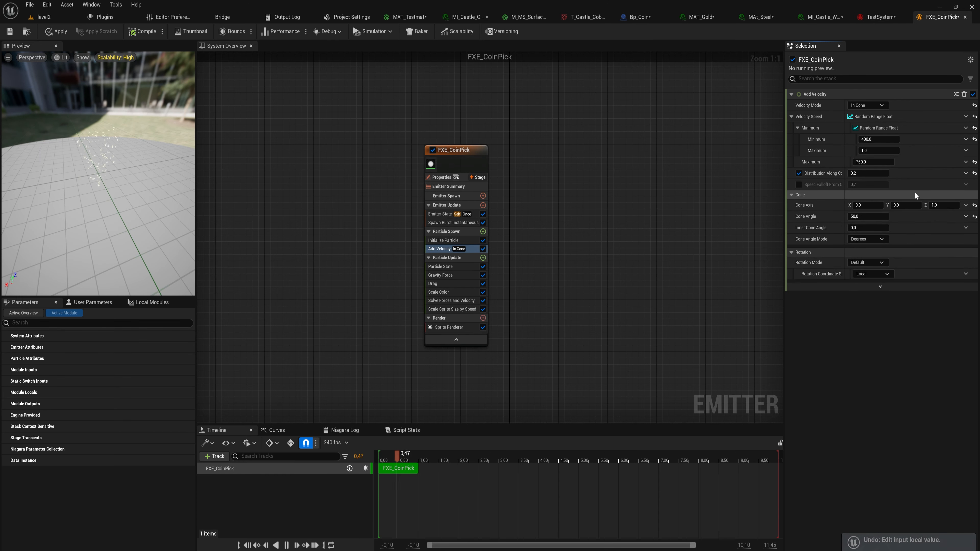
pyautogui.hotkey('ctrl', 'z')
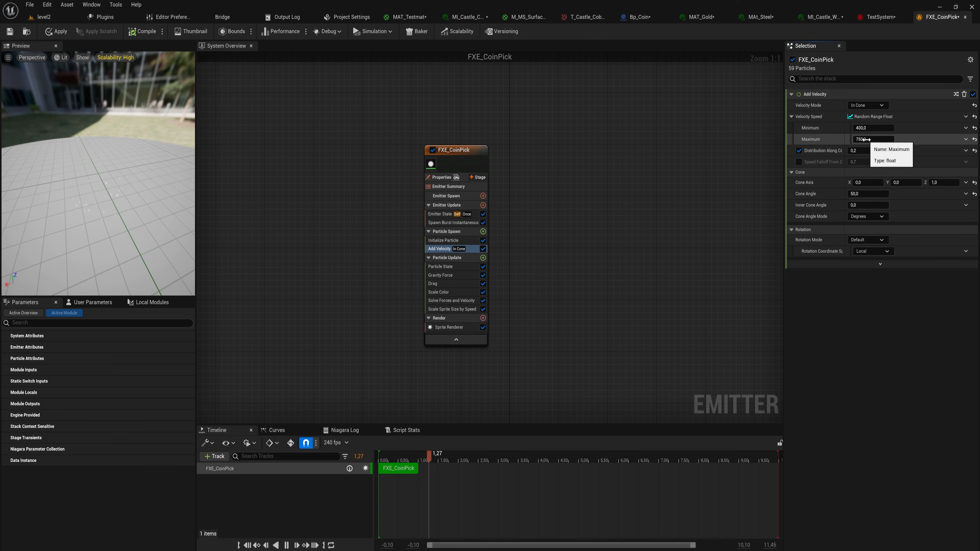
# - Switch the Gravity Force module off and back on to compare the particle motion
pyautogui.click(463, 267)
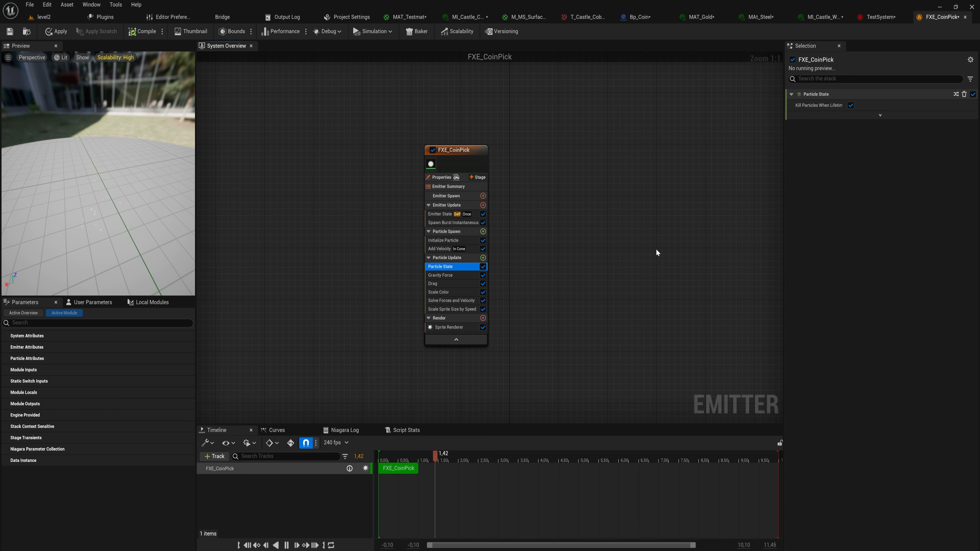
pyautogui.click(442, 275)
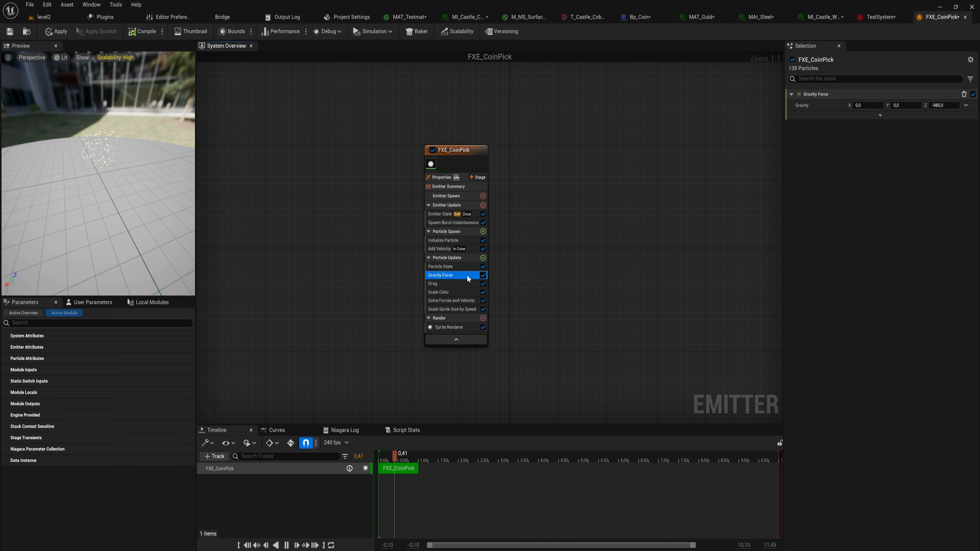
pyautogui.click(483, 275)
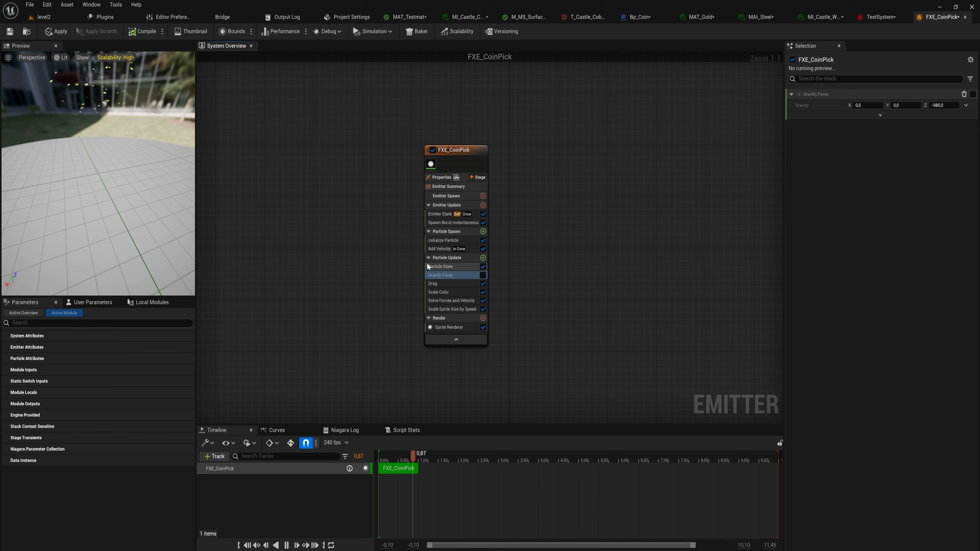
pyautogui.click(483, 275)
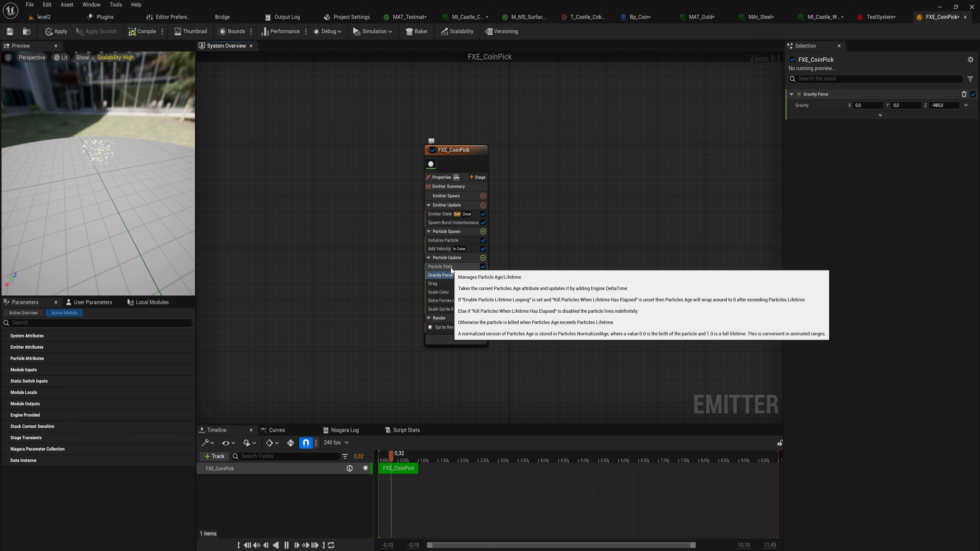
# - Disable and re-enable the Drag module to compare how the particles spread
pyautogui.click(458, 283)
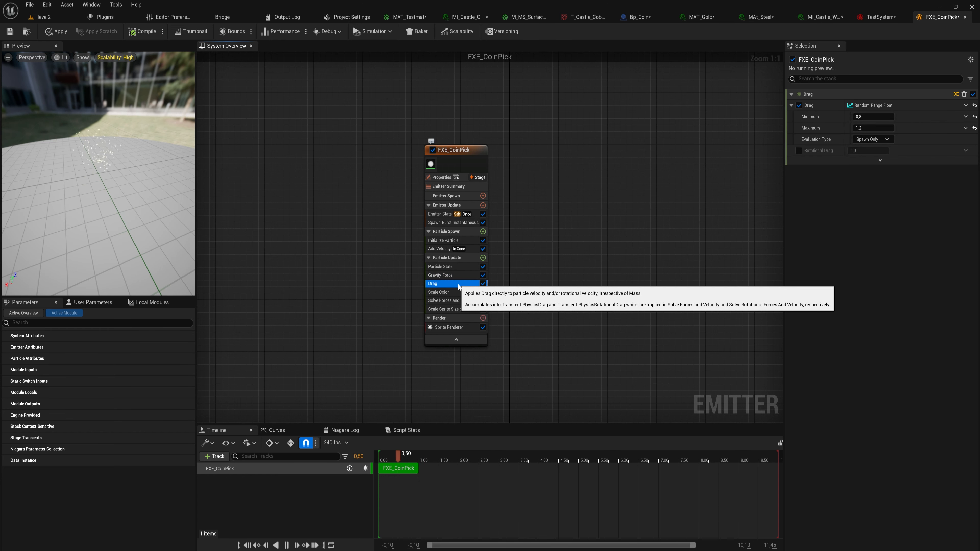
pyautogui.click(483, 284)
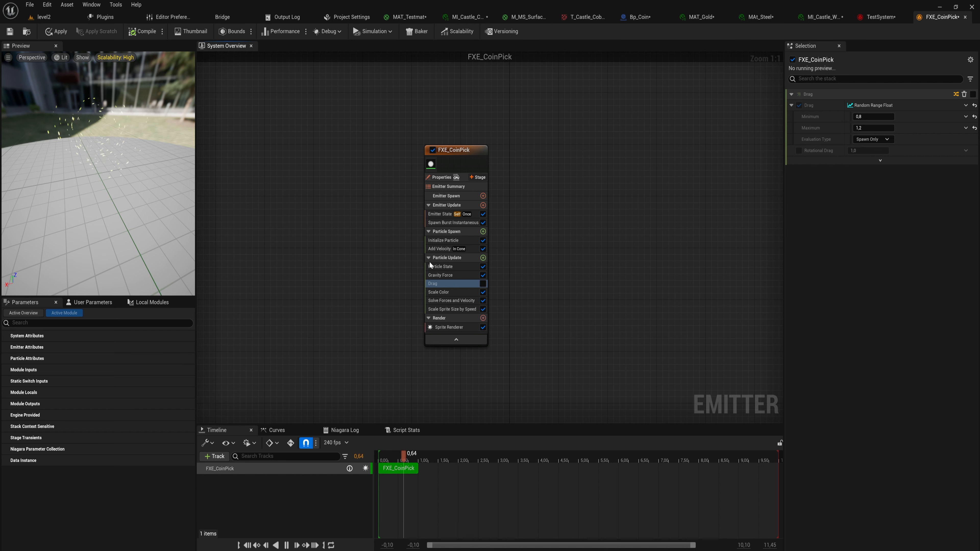
pyautogui.click(483, 283)
# - Examine the Scale Color module's alpha curve and compare the particles with Scale Alpha off and on
pyautogui.click(469, 294)
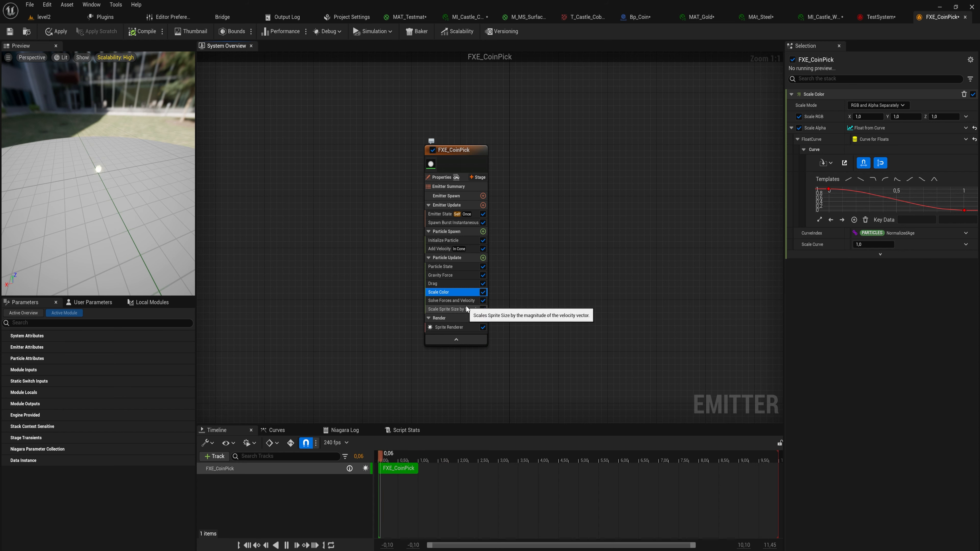
pyautogui.click(483, 310)
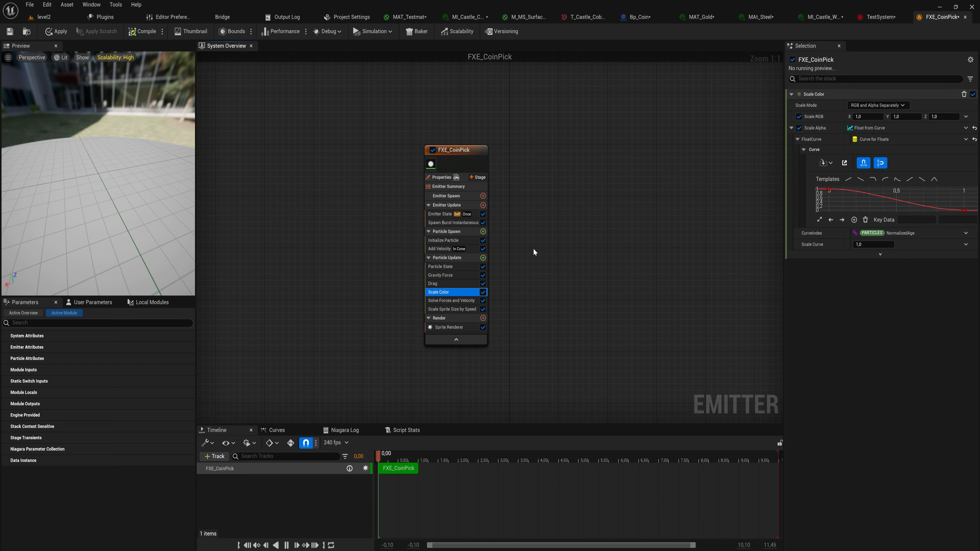
pyautogui.click(444, 240)
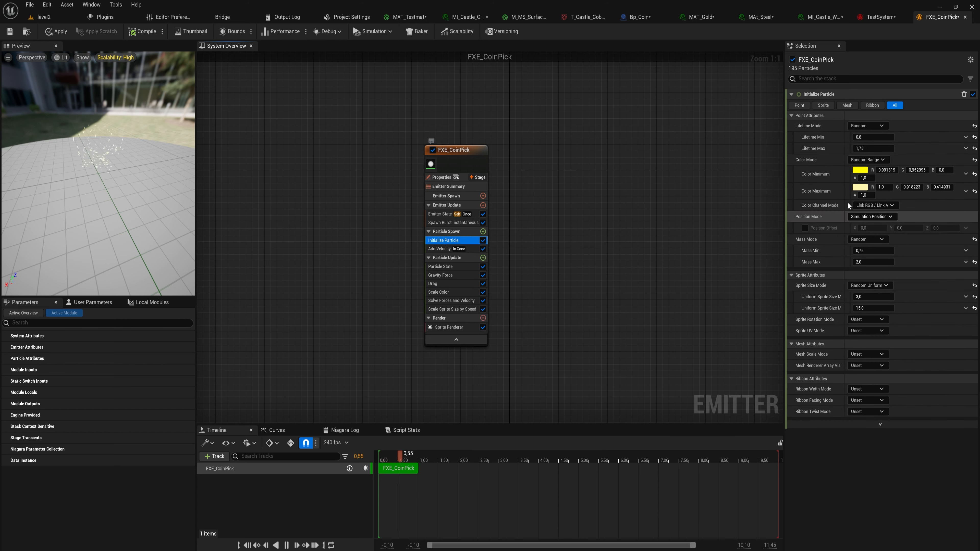
pyautogui.click(462, 292)
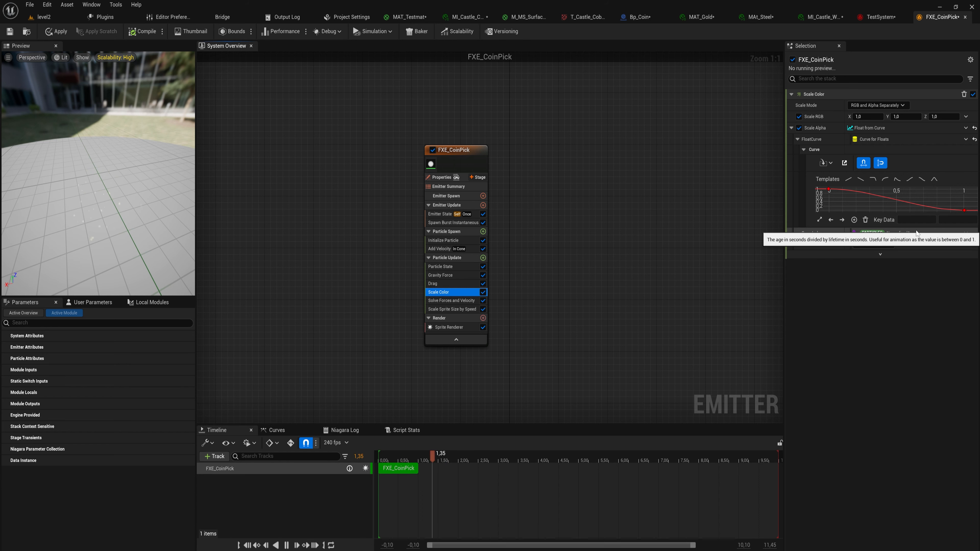
pyautogui.moveTo(831, 191)
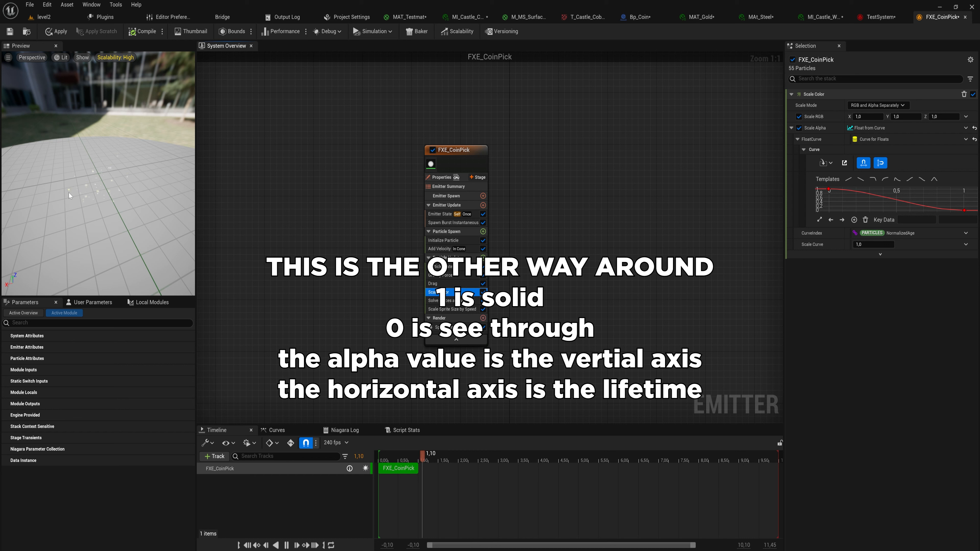
pyautogui.click(798, 129)
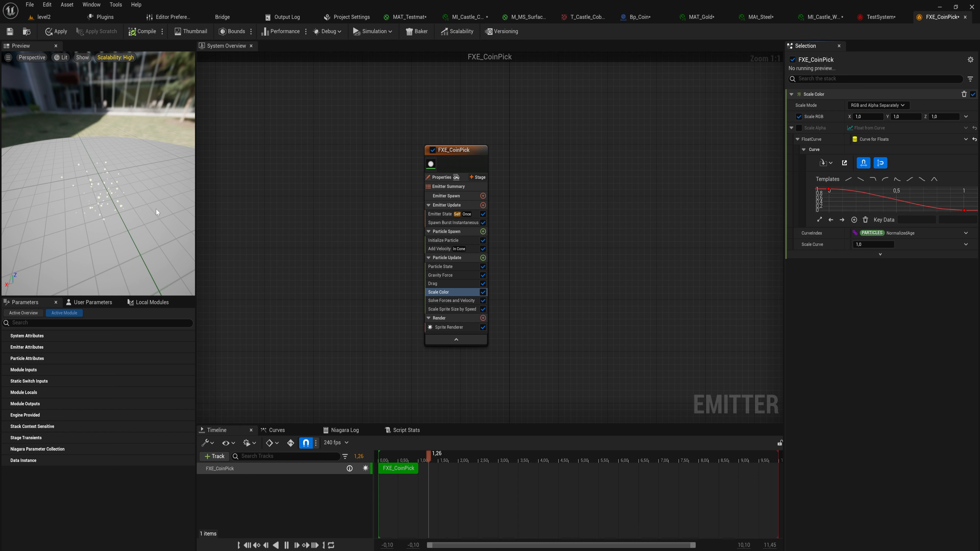
pyautogui.click(799, 128)
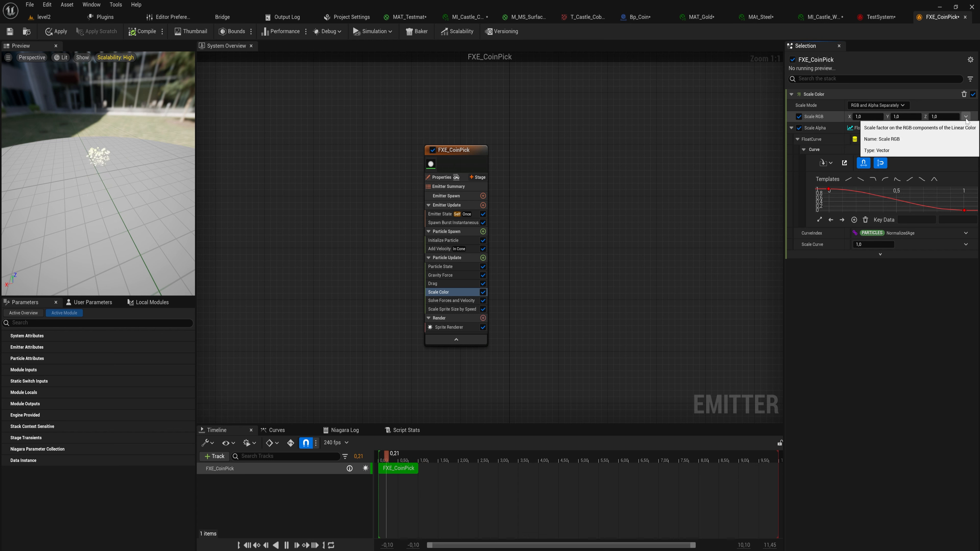
# - Try Make Vector from Linear Color RGB for Scale RGB, with Color from Curve as its color
pyautogui.click(892, 121)
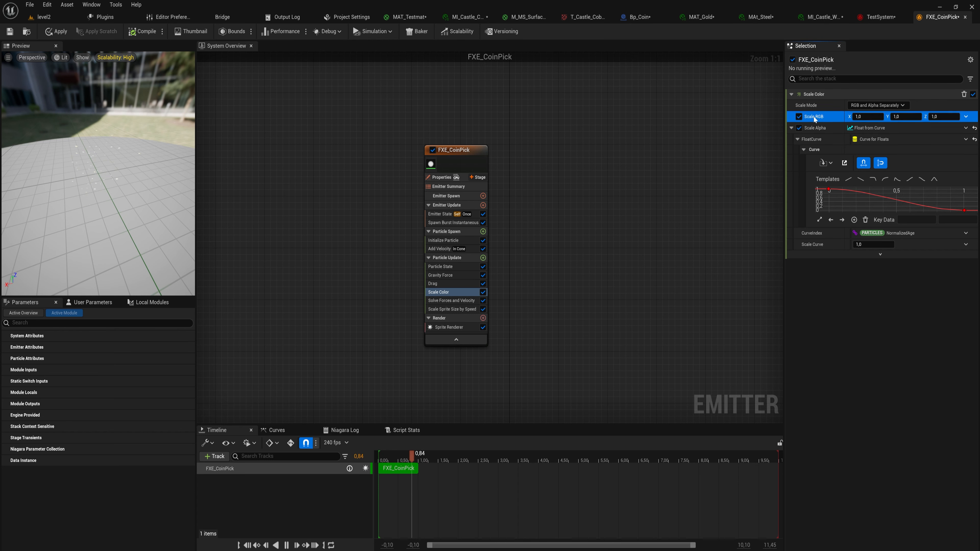
pyautogui.click(965, 117)
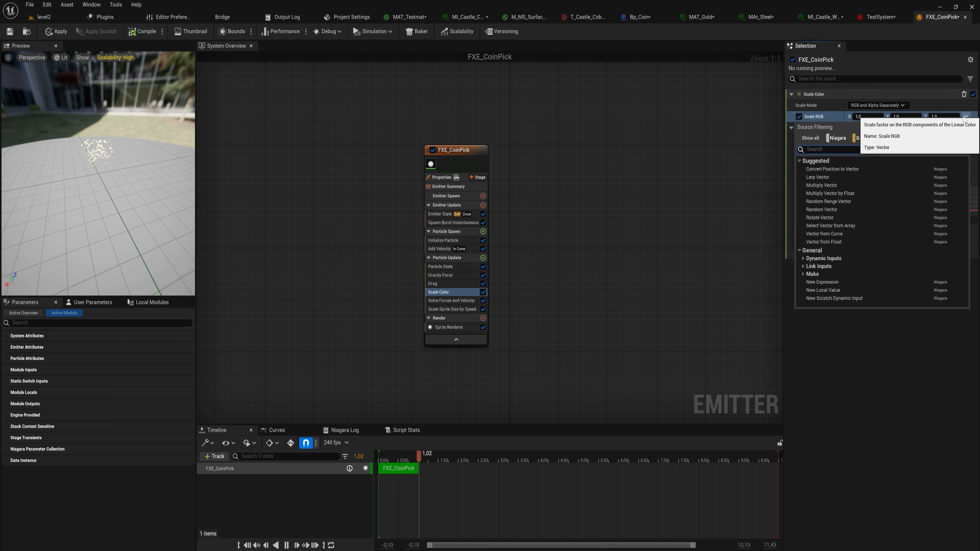
pyautogui.write('color')
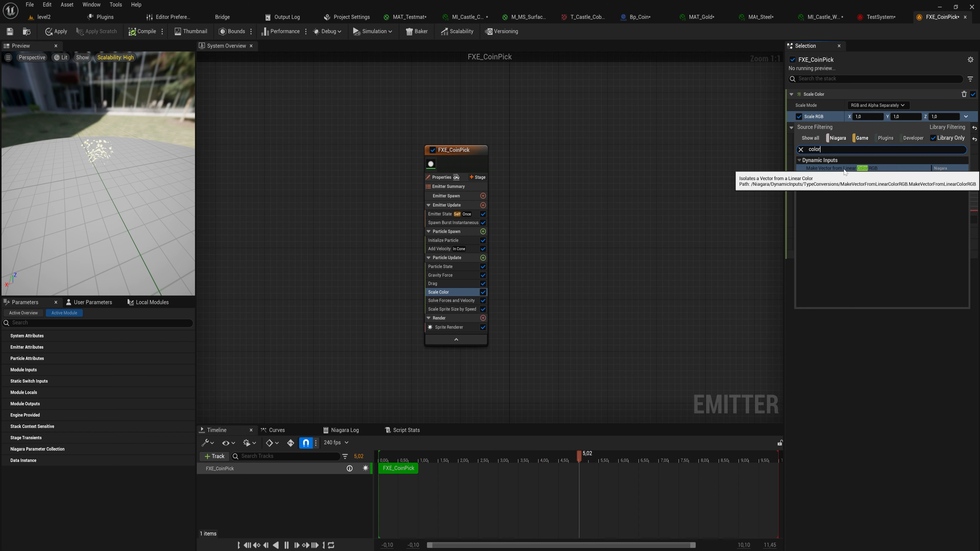
pyautogui.press('Down')
pyautogui.press('Return')
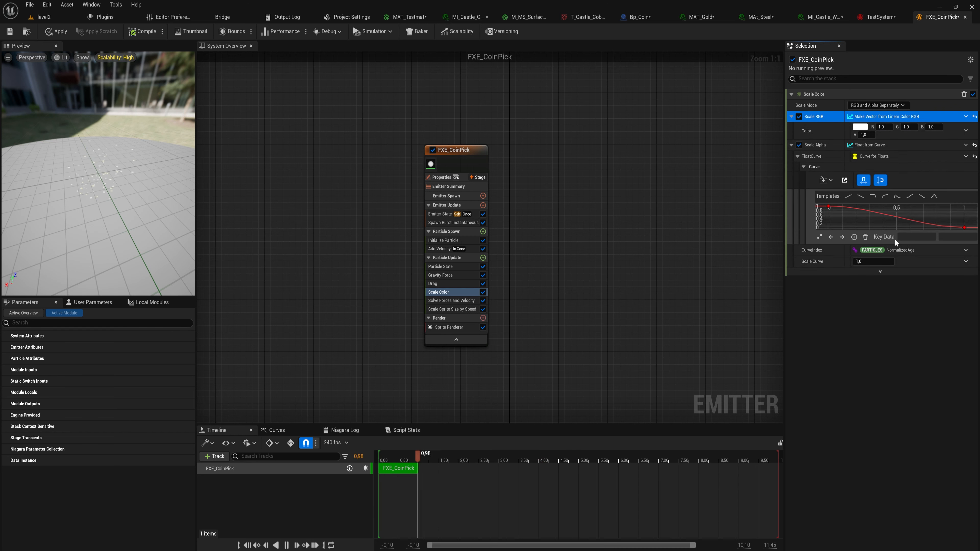
pyautogui.click(966, 130)
pyautogui.write('curve')
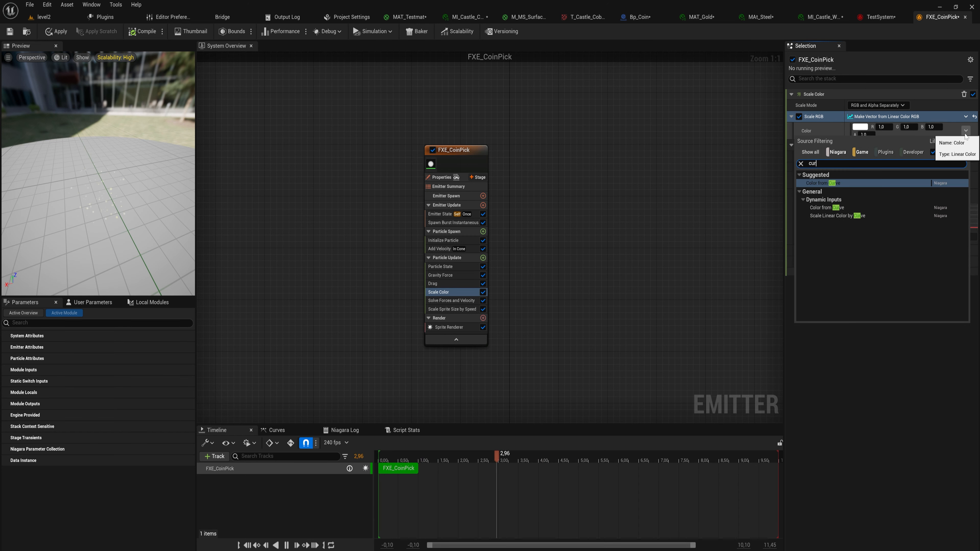
pyautogui.click(827, 184)
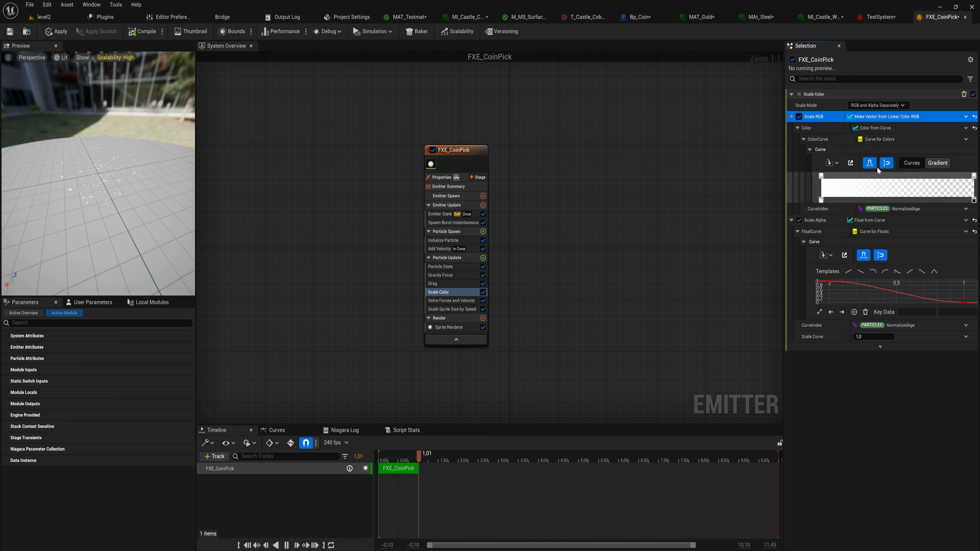
# - Try a pink-to-blue gradient with the blue key at mid-lifetime, and reset Scale RGB to its default
pyautogui.click(821, 176)
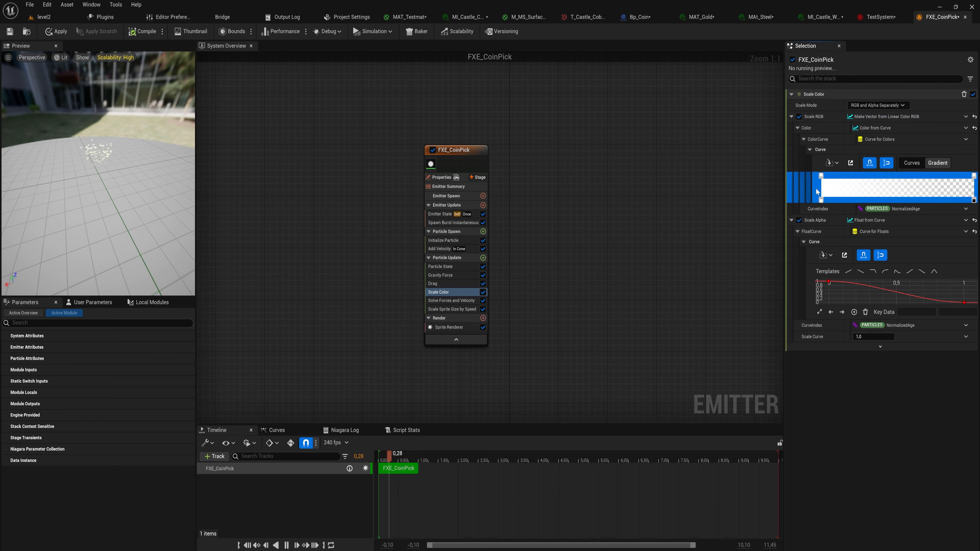
pyautogui.click(822, 176)
pyautogui.doubleClick(822, 176)
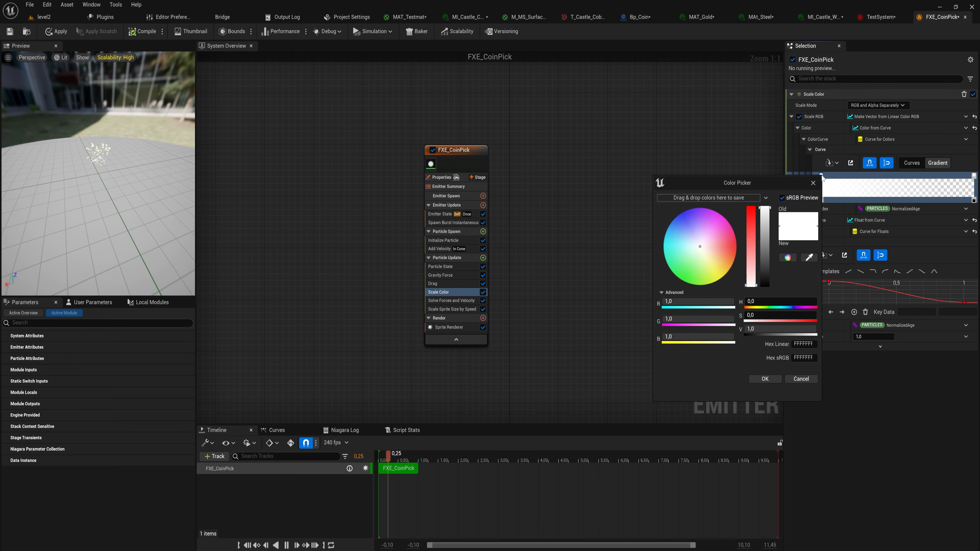
pyautogui.moveTo(726, 241); pyautogui.dragTo(738, 240)
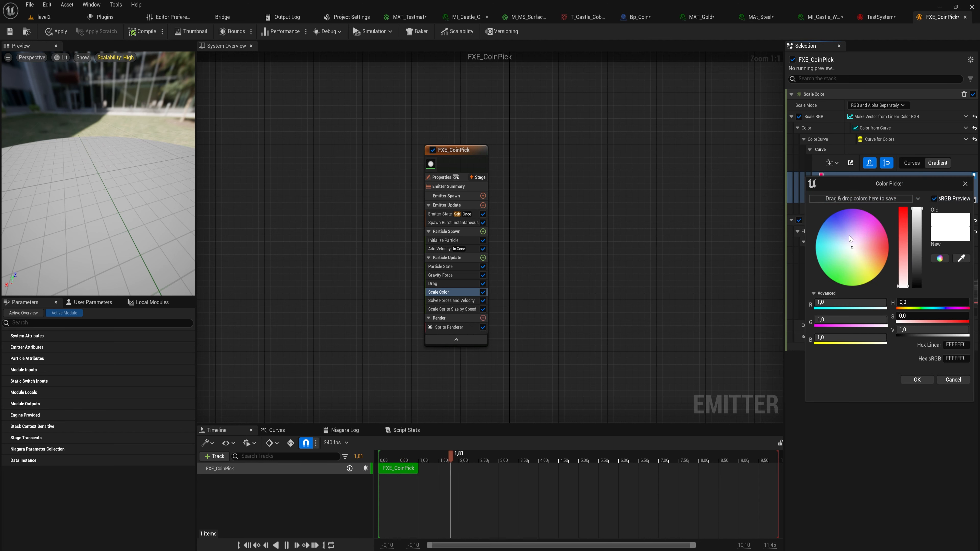
pyautogui.moveTo(851, 238); pyautogui.dragTo(802, 195)
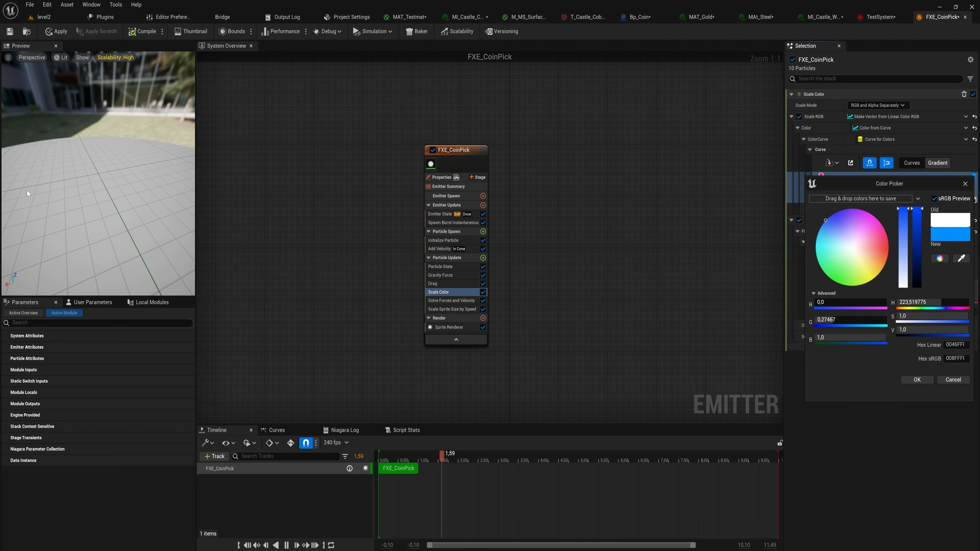
pyautogui.click(918, 380)
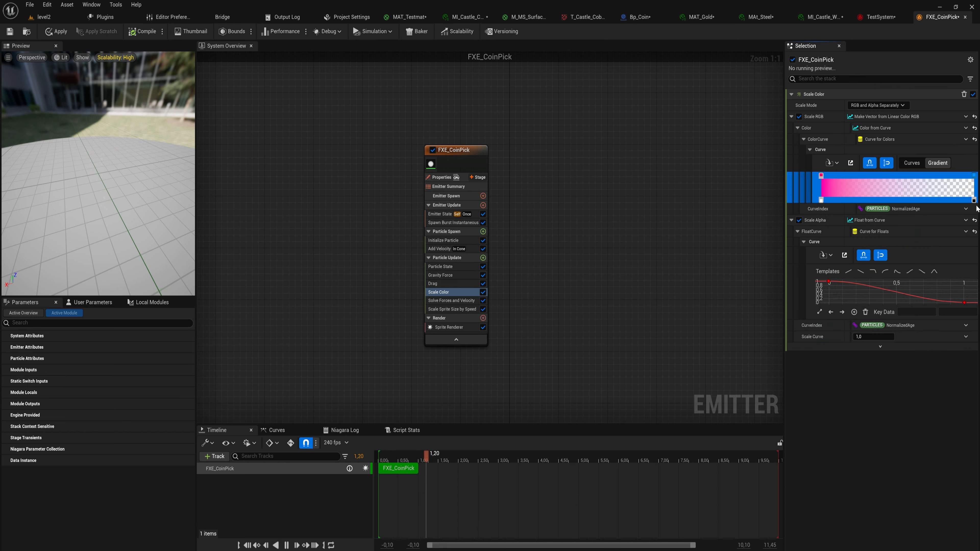
pyautogui.moveTo(974, 175); pyautogui.dragTo(896, 176)
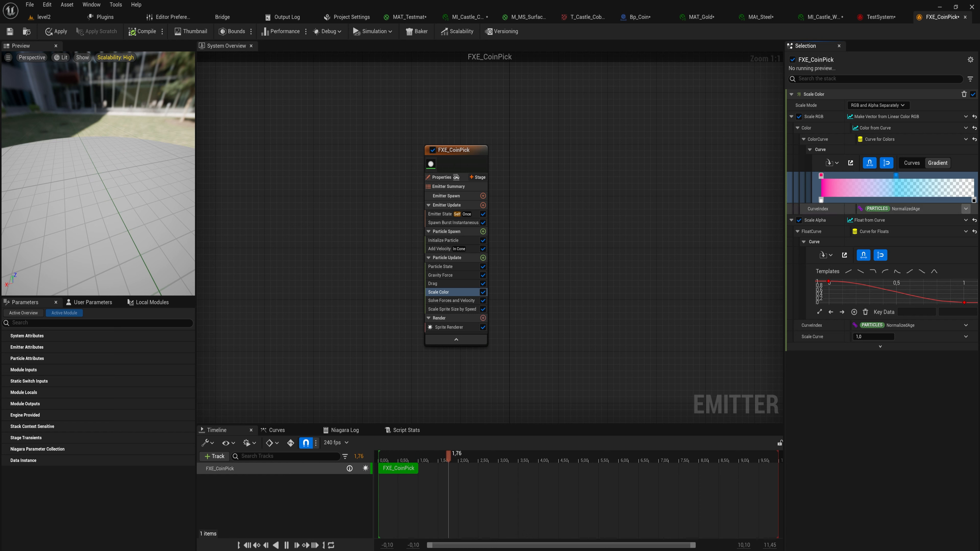
pyautogui.click(974, 117)
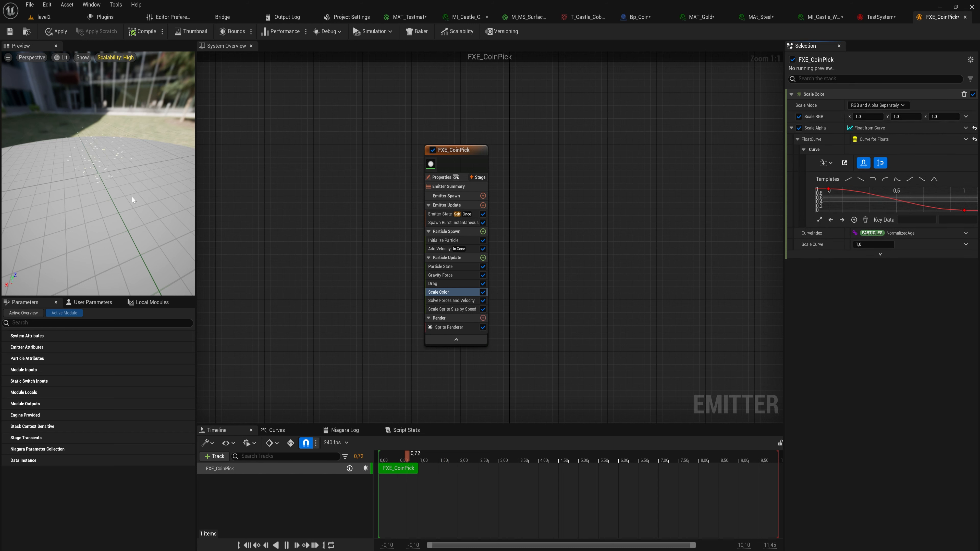
# - Examine the Solve Forces and Velocity settings and the scale factor curve of Scale Sprite Size by Speed
pyautogui.click(451, 301)
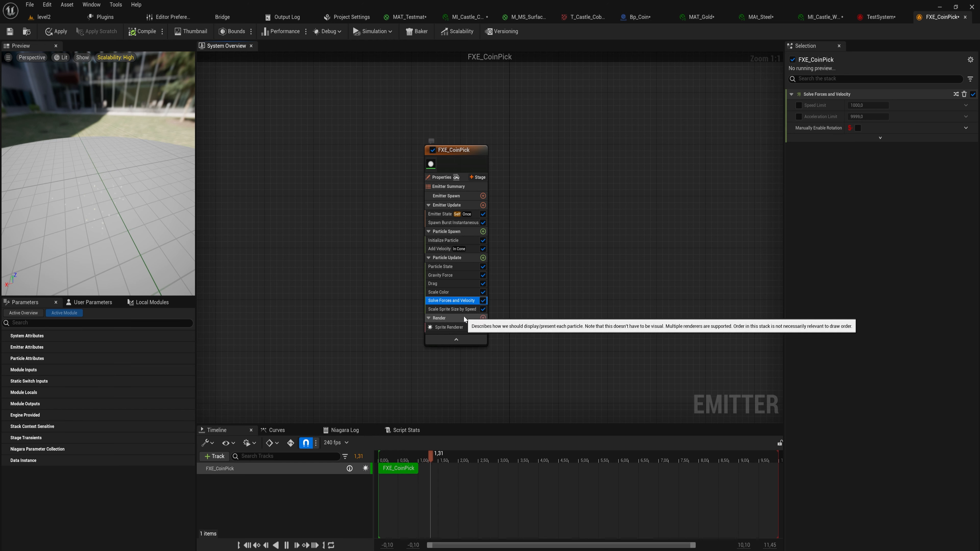
pyautogui.click(460, 310)
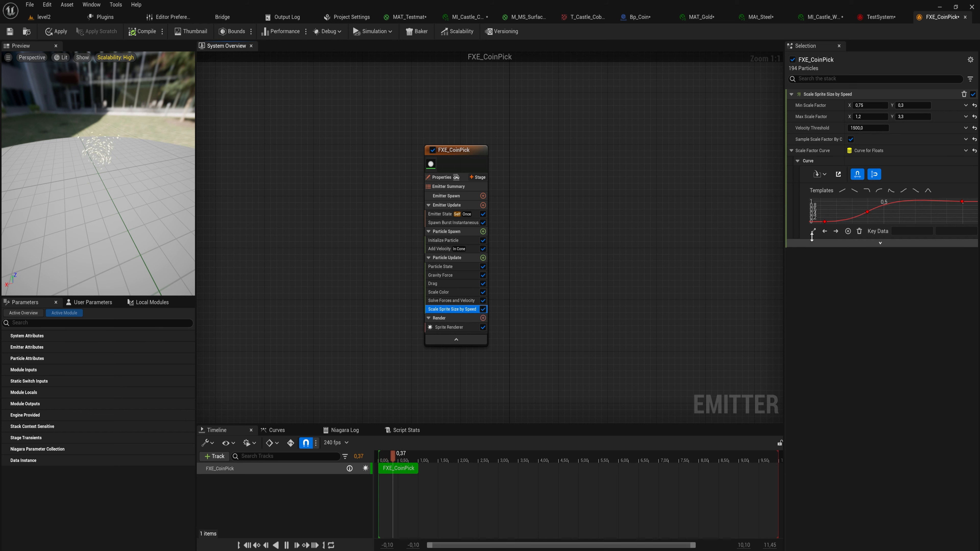
pyautogui.moveTo(826, 224)
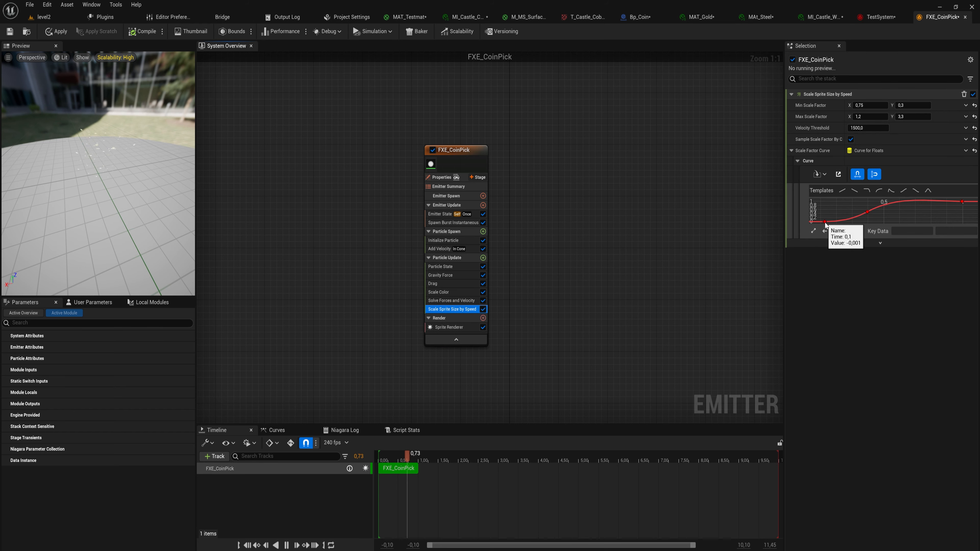
# - Set the Sprite Renderer's Facing Mode to Face Camera Position and check the burst from another angle
pyautogui.click(449, 327)
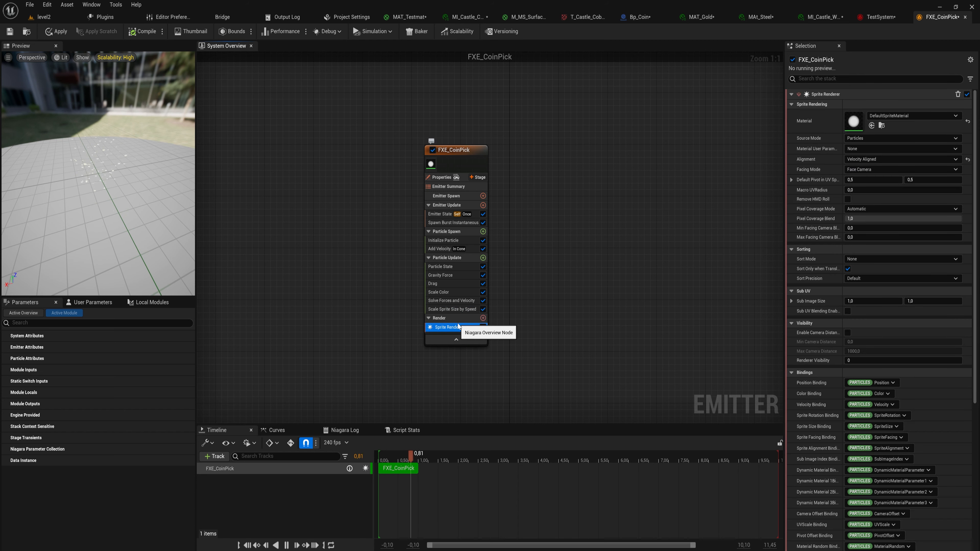
pyautogui.click(483, 318)
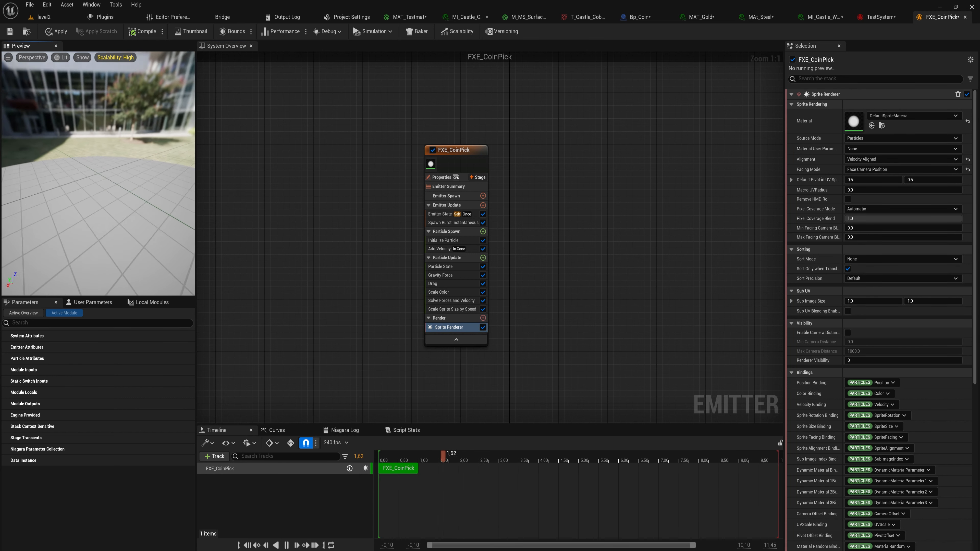
pyautogui.moveTo(98, 174)
pyautogui.mouseDown()
pyautogui.moveTo(140, 172)
pyautogui.moveTo(99, 178)
pyautogui.mouseUp()
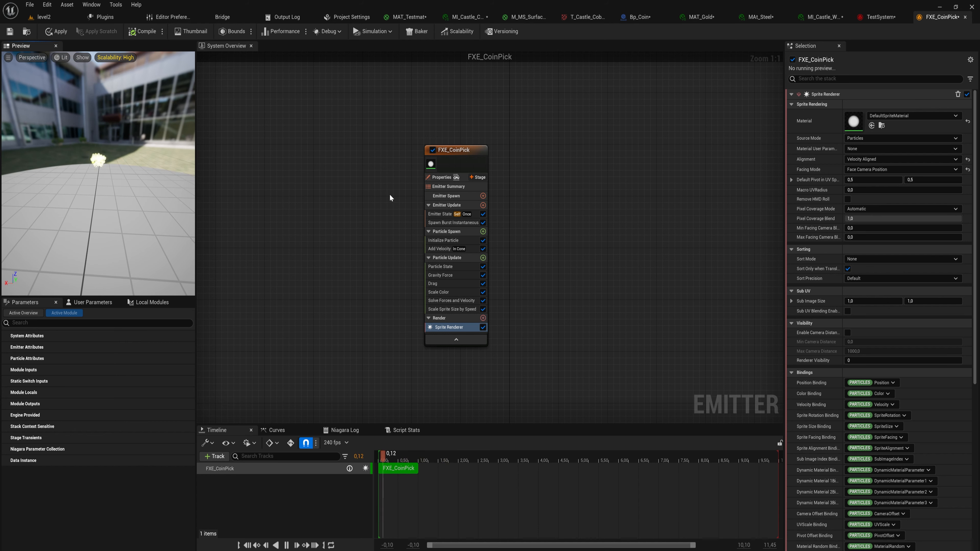
# - Add a Collision module to the emitter's Particle Update stage and view the burst in the preview
pyautogui.click(464, 167)
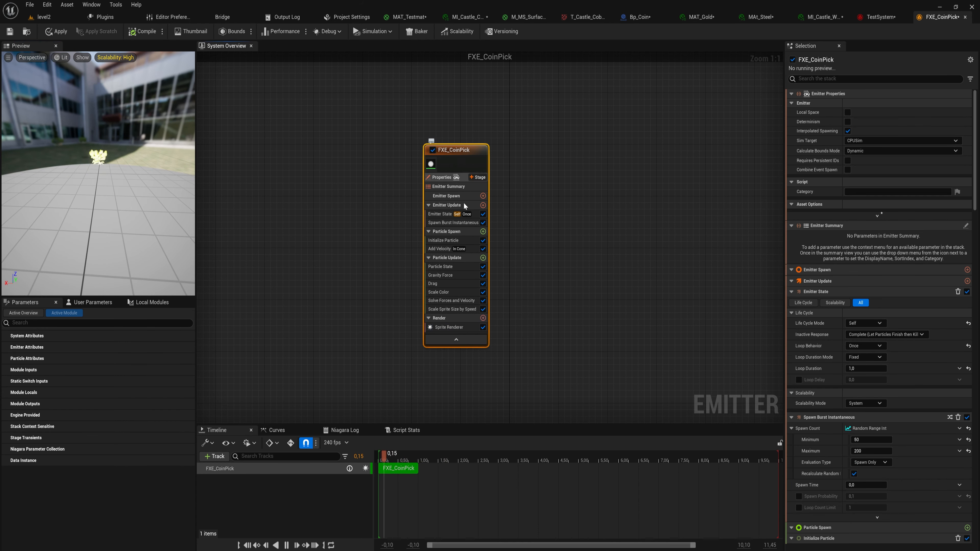
pyautogui.click(483, 257)
pyautogui.write('coll')
pyautogui.press('Return')
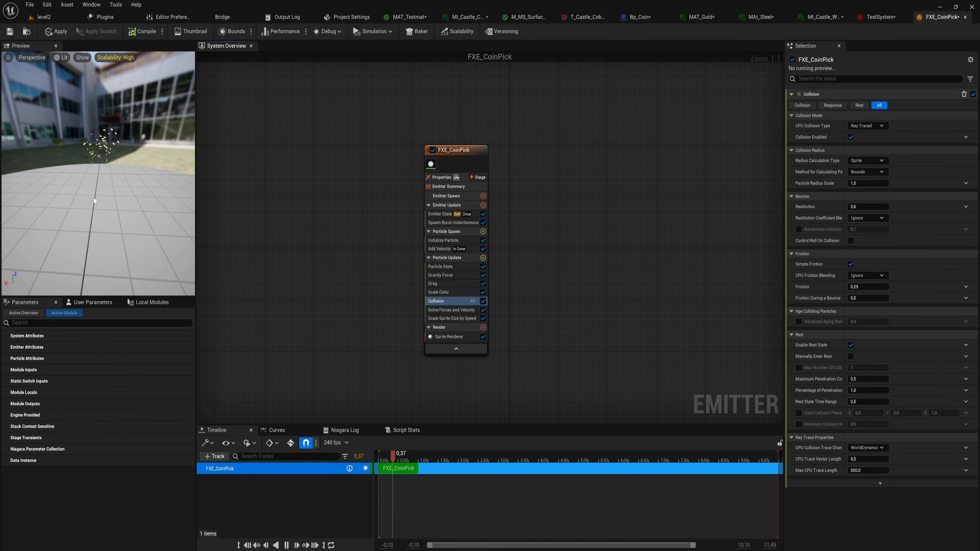
pyautogui.moveTo(115, 223); pyautogui.dragTo(124, 209)
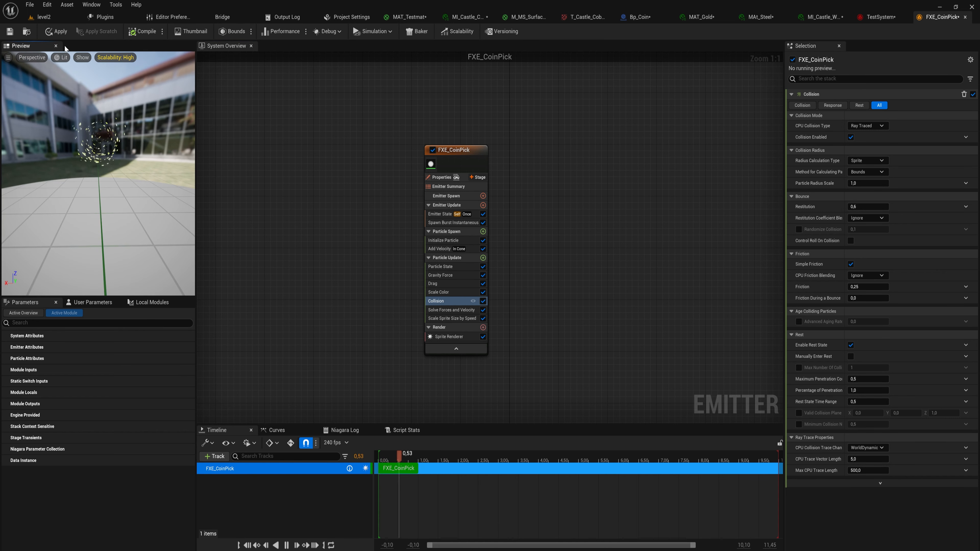
# - Apply the pending Collision module changes to the FXE_CoinPick emitter and check the burst in the preview
pyautogui.click(57, 32)
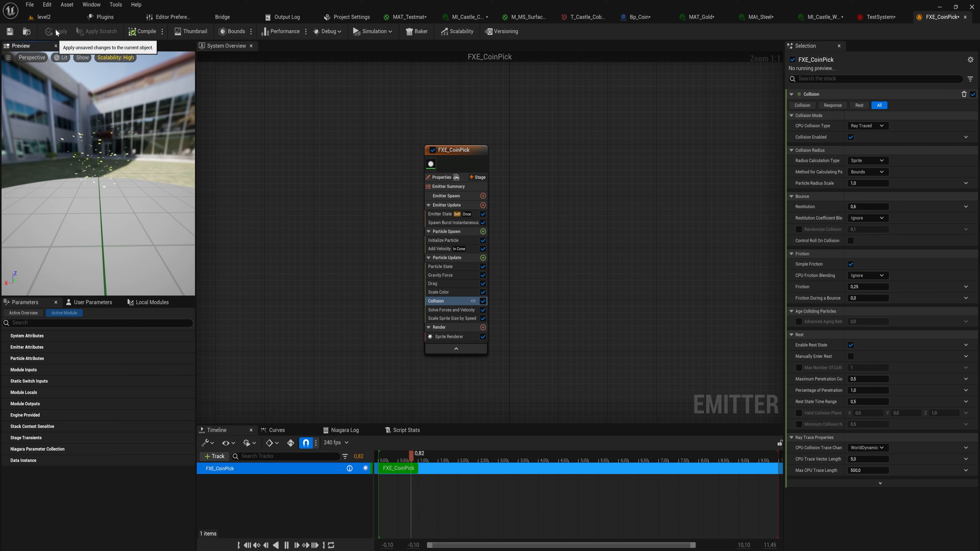
pyautogui.moveTo(101, 185); pyautogui.dragTo(170, 179)
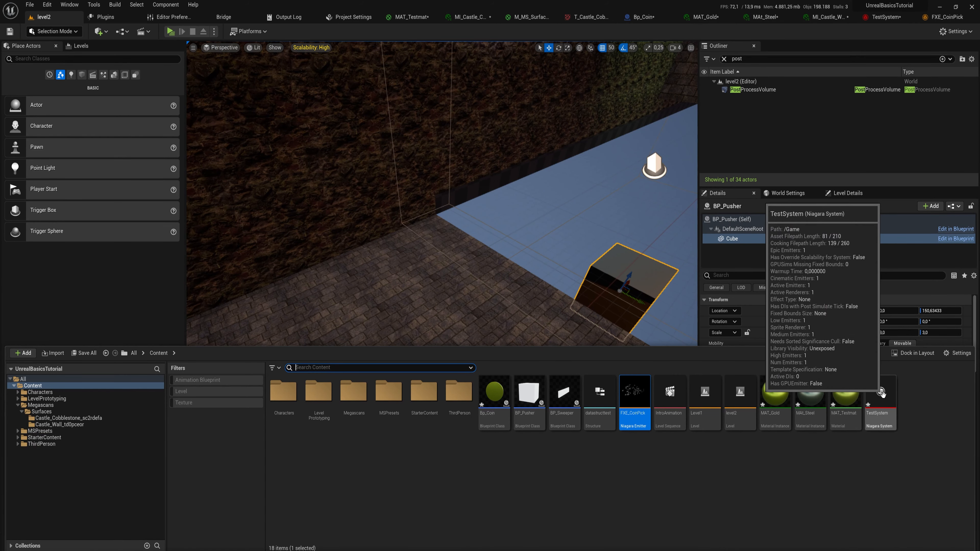
# - Open the TestSystem Niagara system and delete its DirectionalBurst emitter
pyautogui.doubleClick(883, 395)
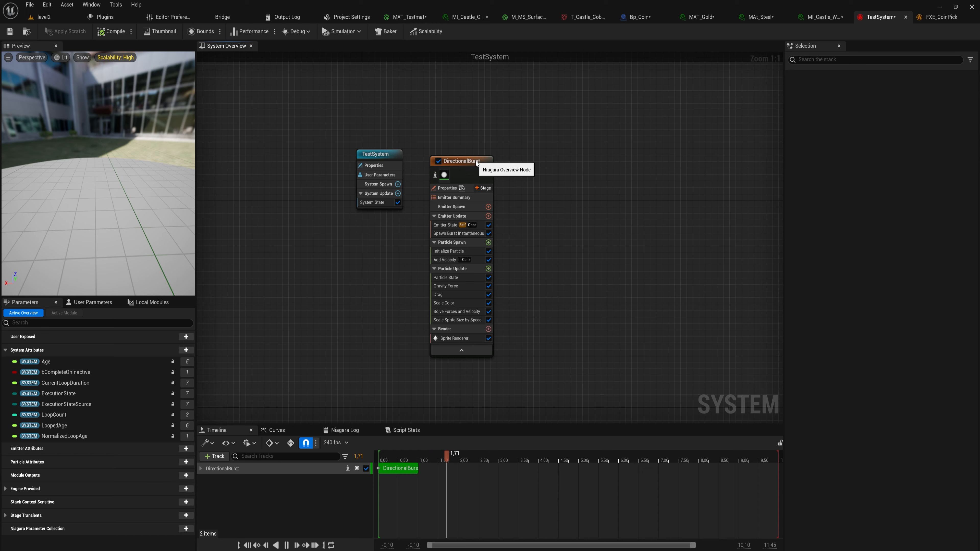
pyautogui.click(483, 161)
pyautogui.press('Delete')
pyautogui.moveTo(511, 166); pyautogui.dragTo(506, 181, button='right')
# - Add FXE_CoinPick to TestSystem as a parent emitter and check its burst in the preview
pyautogui.hotkey('ctrl', 'space')
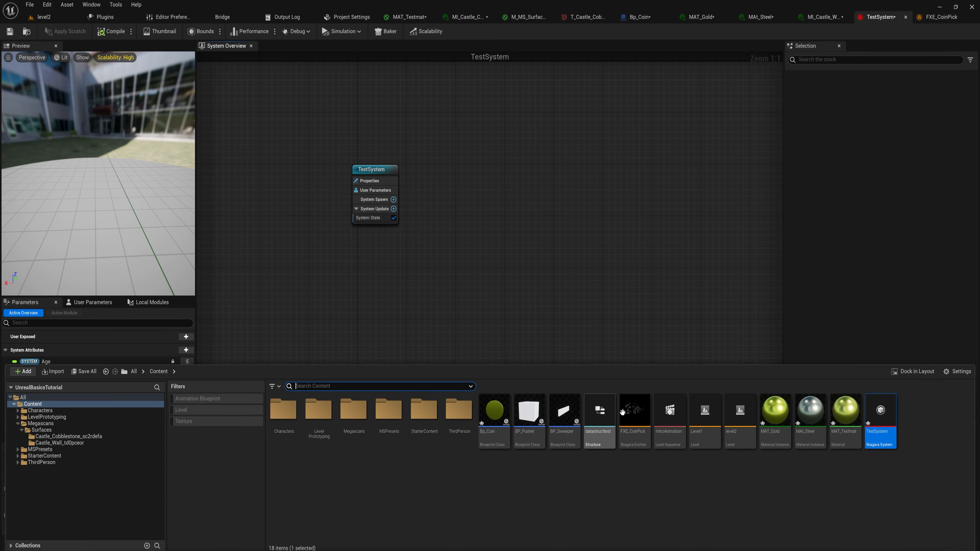
pyautogui.write('coin')
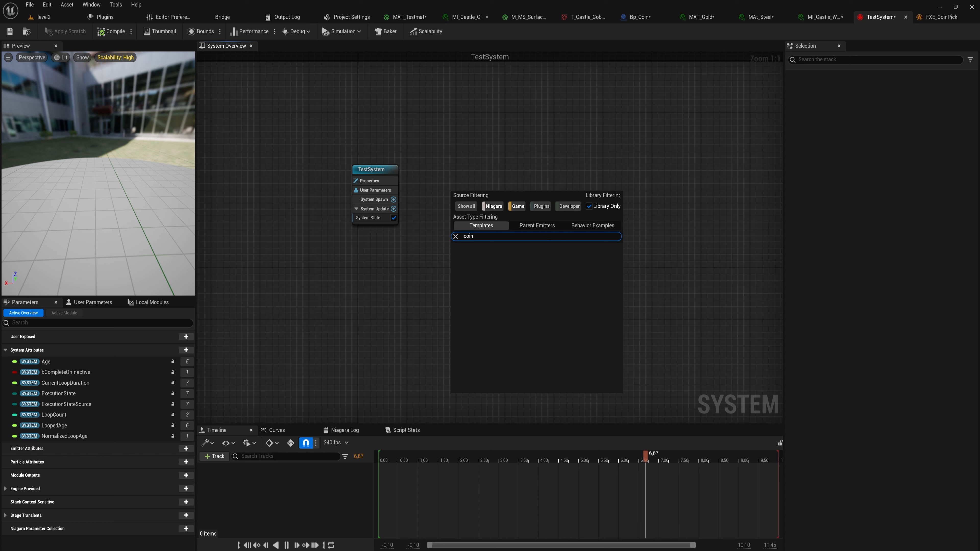
pyautogui.click(540, 227)
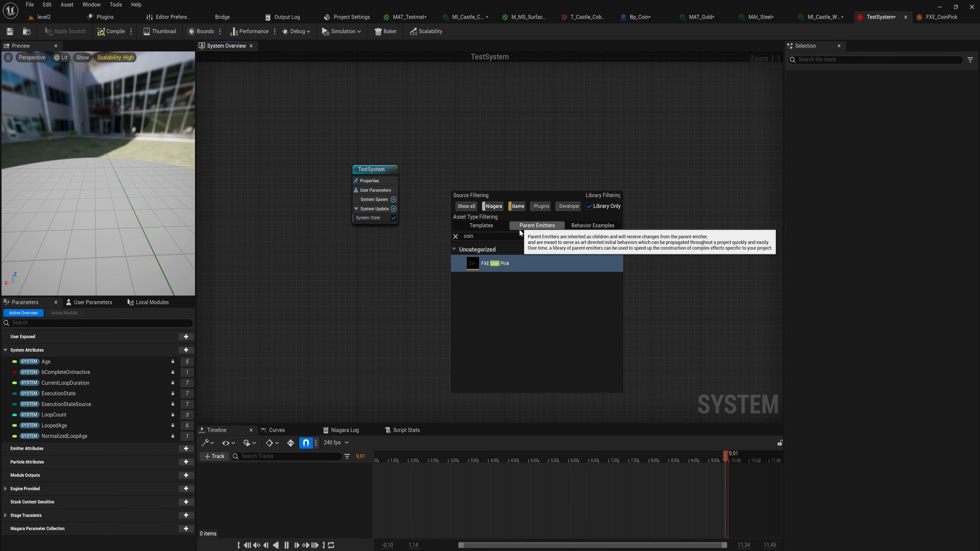
pyautogui.click(507, 265)
pyautogui.doubleClick(506, 265)
pyautogui.moveTo(100, 182); pyautogui.dragTo(143, 174)
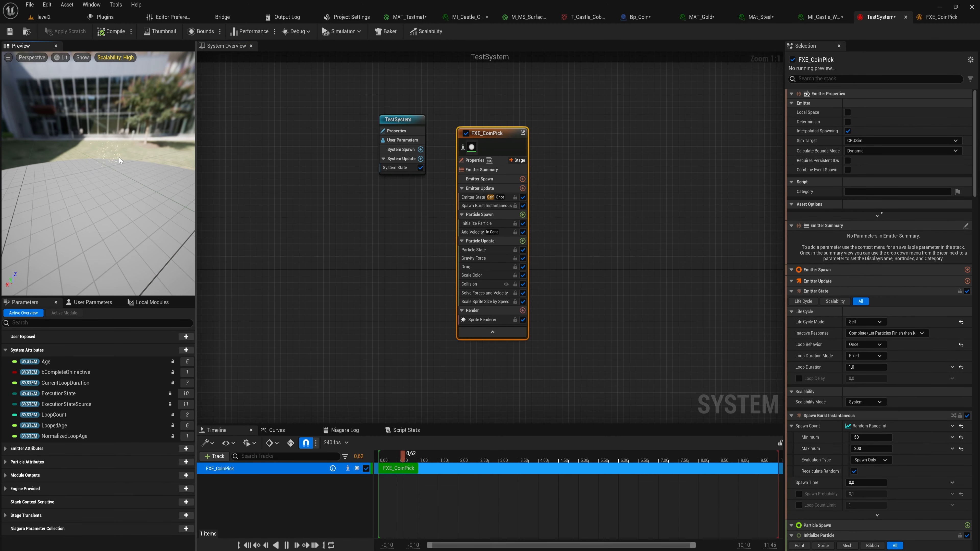
# - Disable the Gravity Force module in the FXE_CoinPick emitter asset and apply the change
pyautogui.click(942, 17)
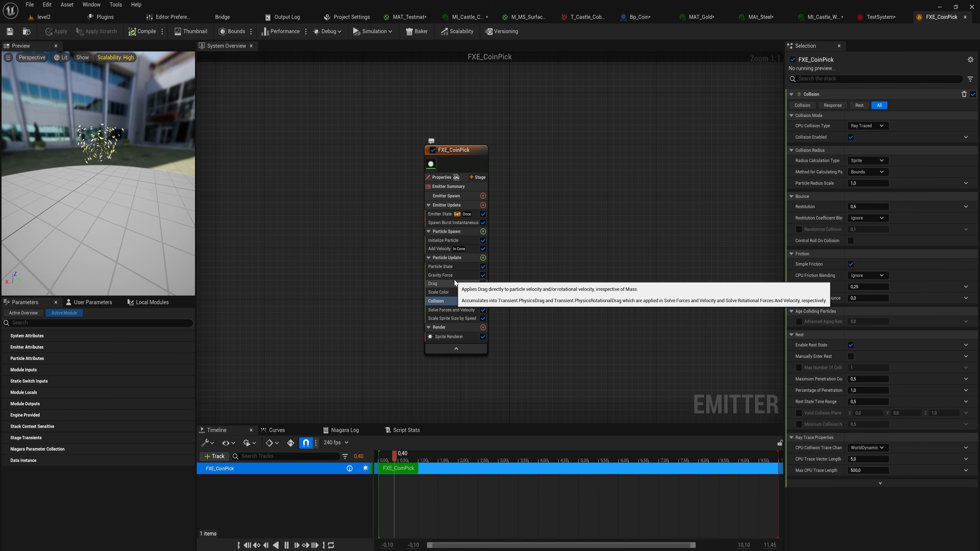
pyautogui.click(448, 275)
pyautogui.click(482, 275)
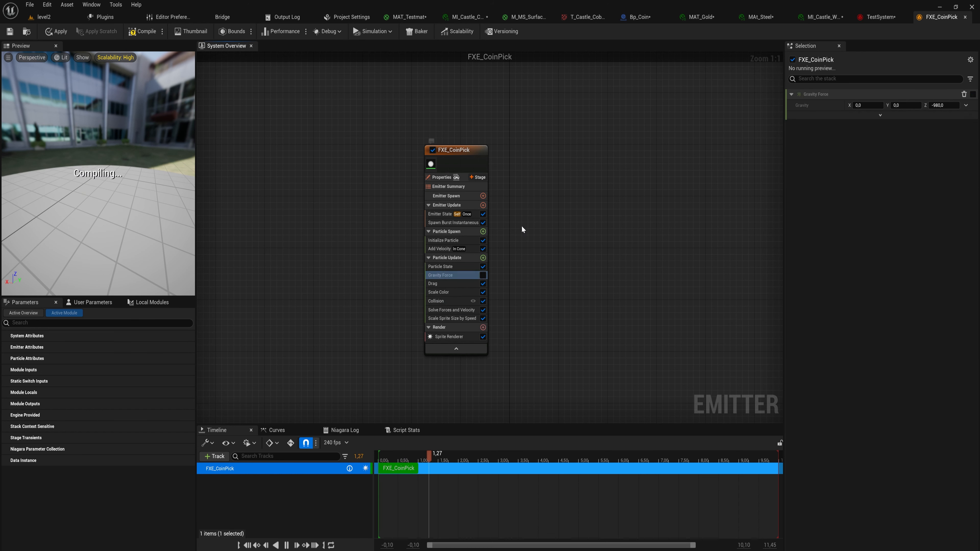
pyautogui.click(56, 31)
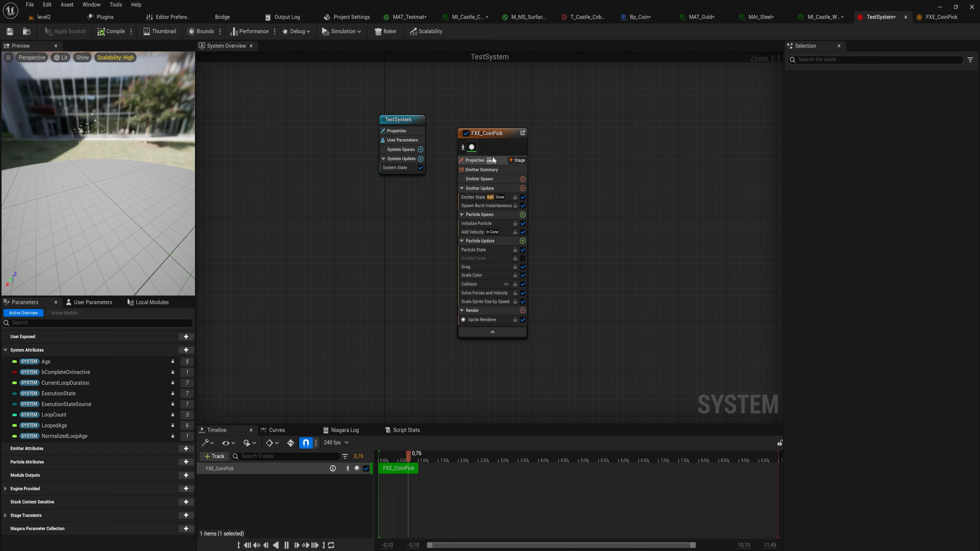
# - Re-enable Gravity Force on the FXE_CoinPick emitter inside TestSystem, and place TestSystem in level2 at 1200, 300, 200
pyautogui.click(493, 137)
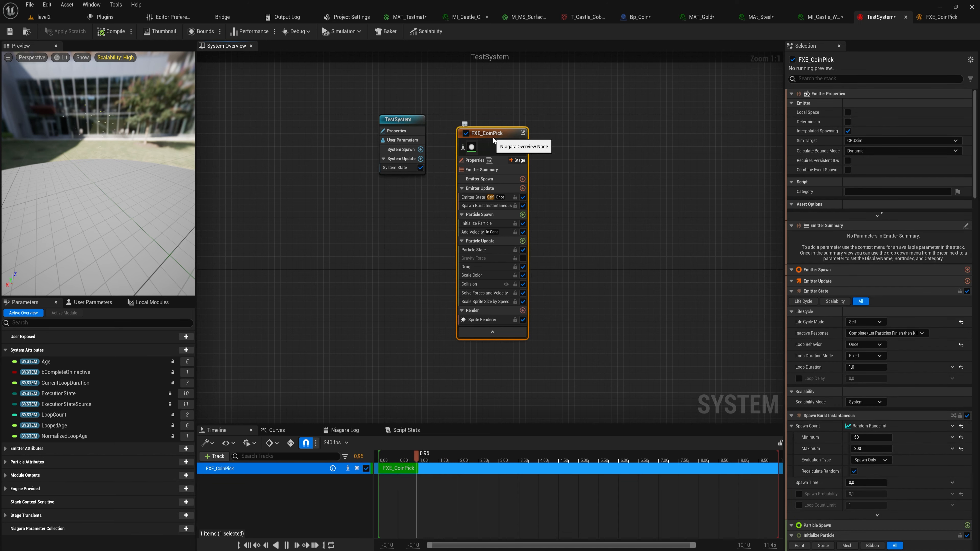
pyautogui.click(523, 259)
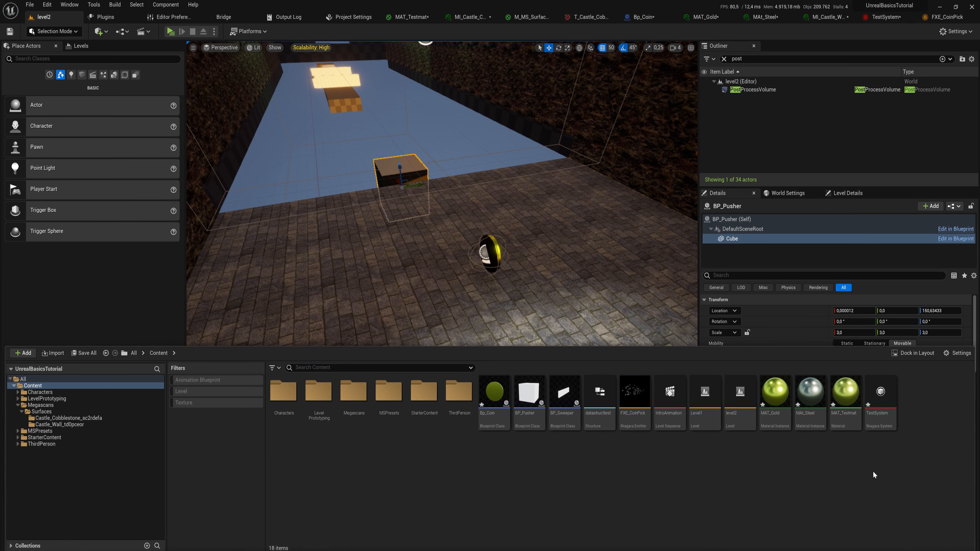
pyautogui.moveTo(572, 244); pyautogui.dragTo(596, 175)
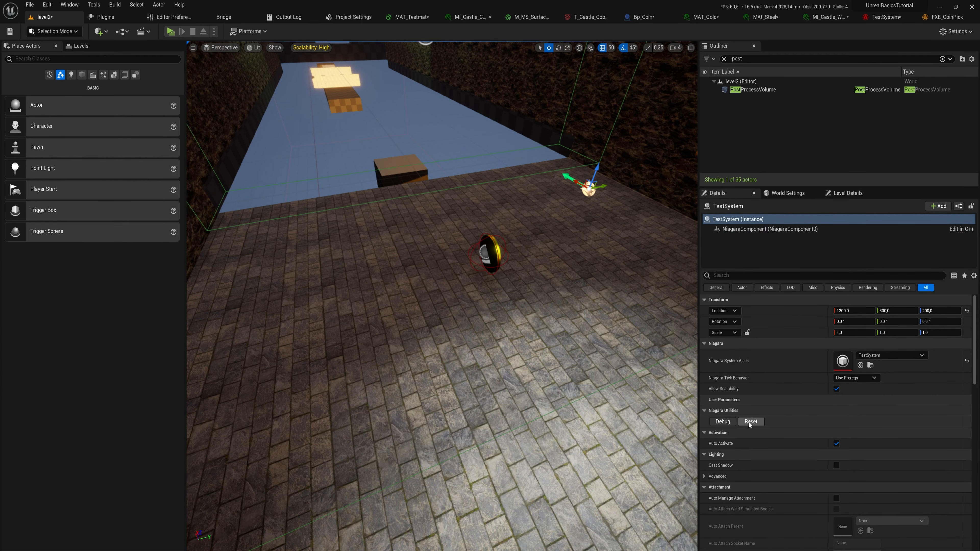
# - In Bp_Coin's event graph, shift the overlap, cast, increment and Call Coin Picked Up nodes away from Destroy Actor to make room
pyautogui.click(642, 17)
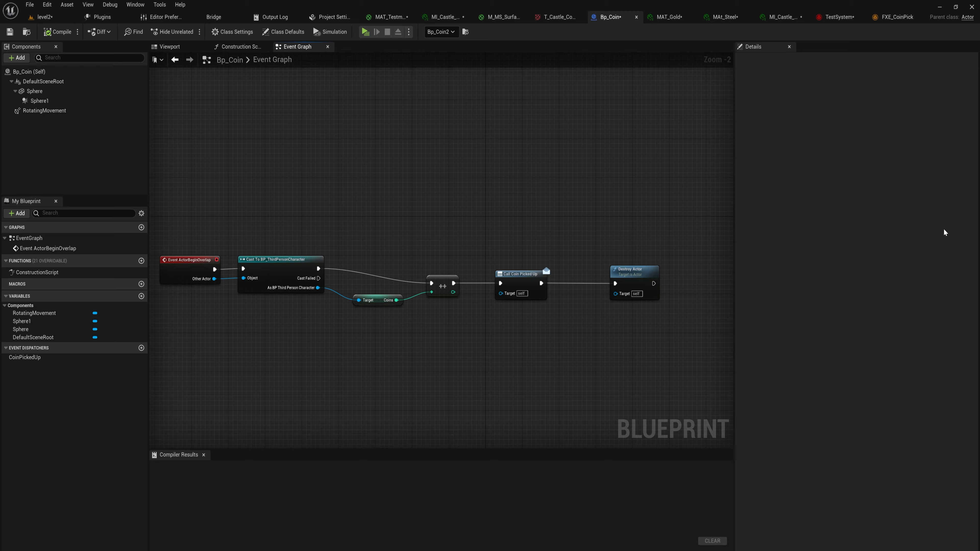
pyautogui.moveTo(373, 223); pyautogui.dragTo(468, 226, button='right')
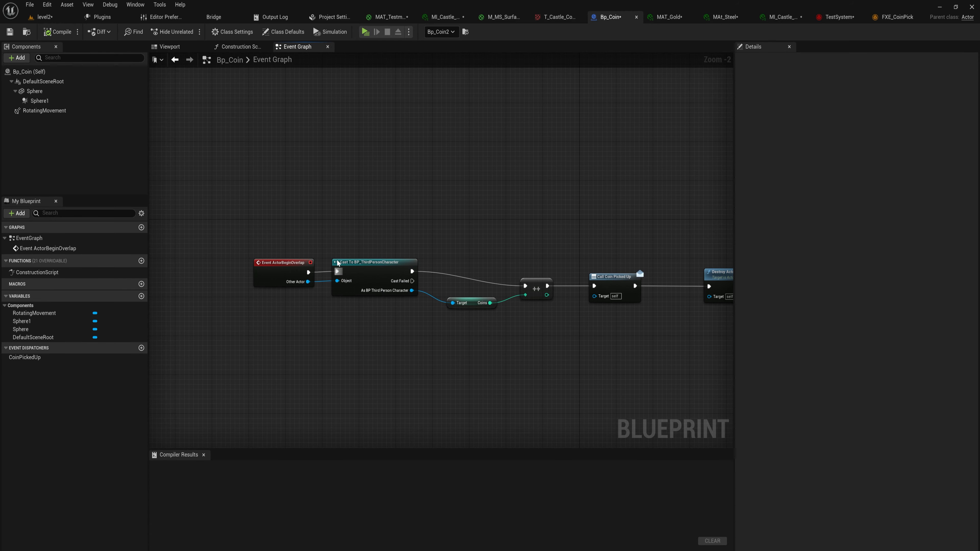
pyautogui.moveTo(361, 213); pyautogui.dragTo(487, 353)
pyautogui.moveTo(530, 341); pyautogui.dragTo(408, 338, button='right')
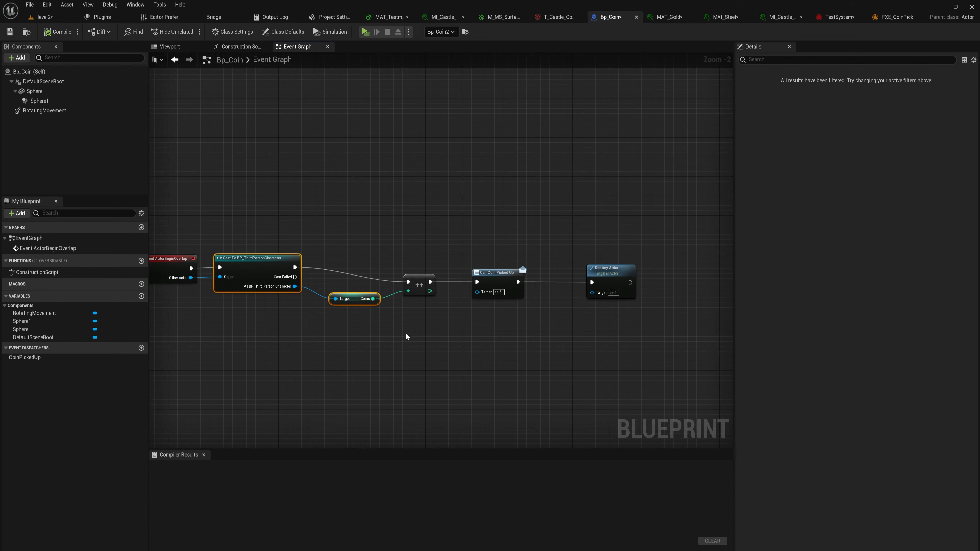
pyautogui.moveTo(512, 322); pyautogui.dragTo(473, 269)
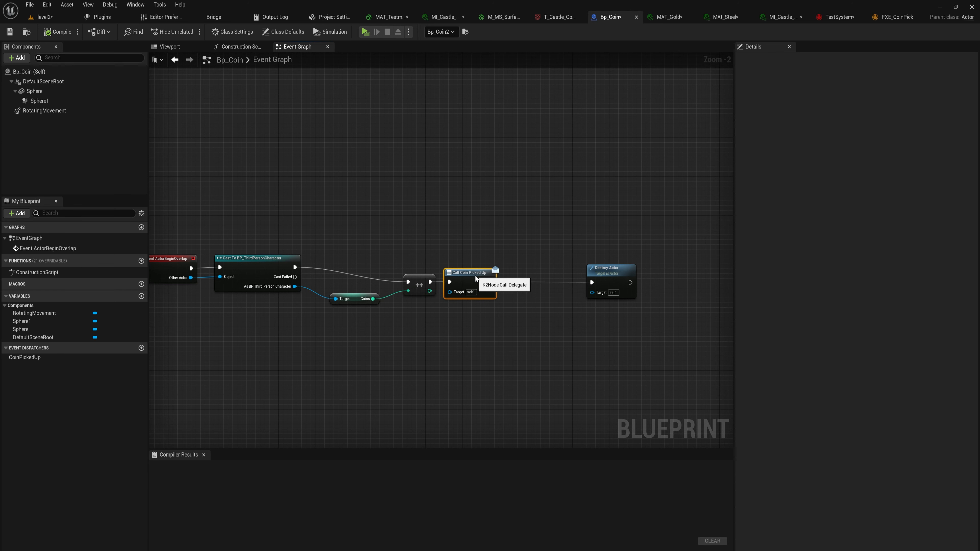
pyautogui.moveTo(488, 313); pyautogui.dragTo(541, 346, button='right')
pyautogui.moveTo(554, 373); pyautogui.dragTo(186, 266)
pyautogui.moveTo(526, 312); pyautogui.dragTo(451, 307)
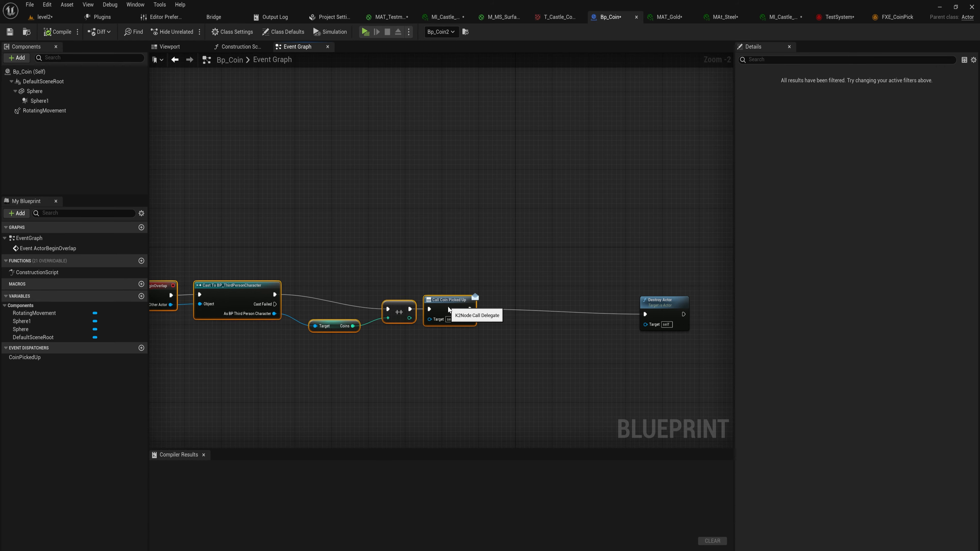
# - Search for a Niagara Spawn System node to connect to the execution output of Call Coin Picked Up
pyautogui.moveTo(437, 315); pyautogui.dragTo(510, 304)
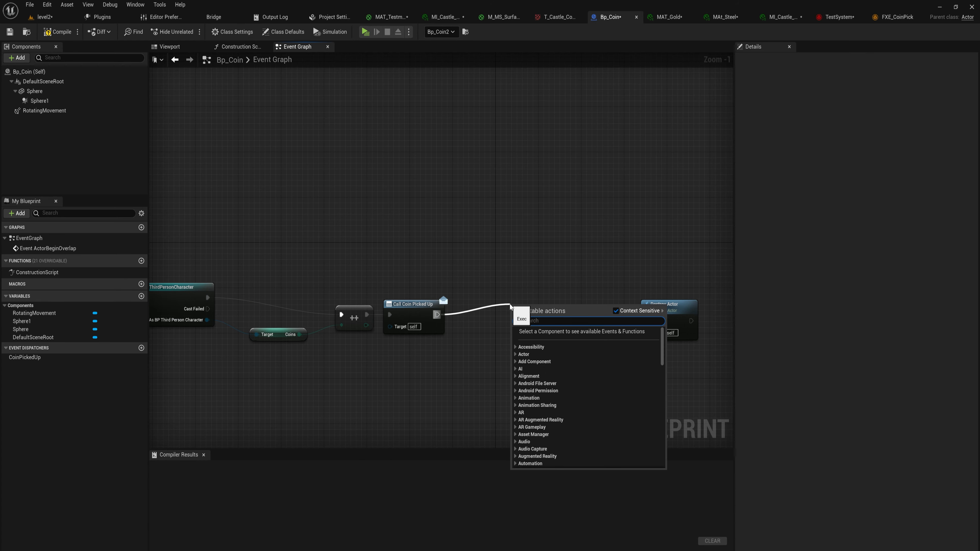
pyautogui.write('spawn syste')
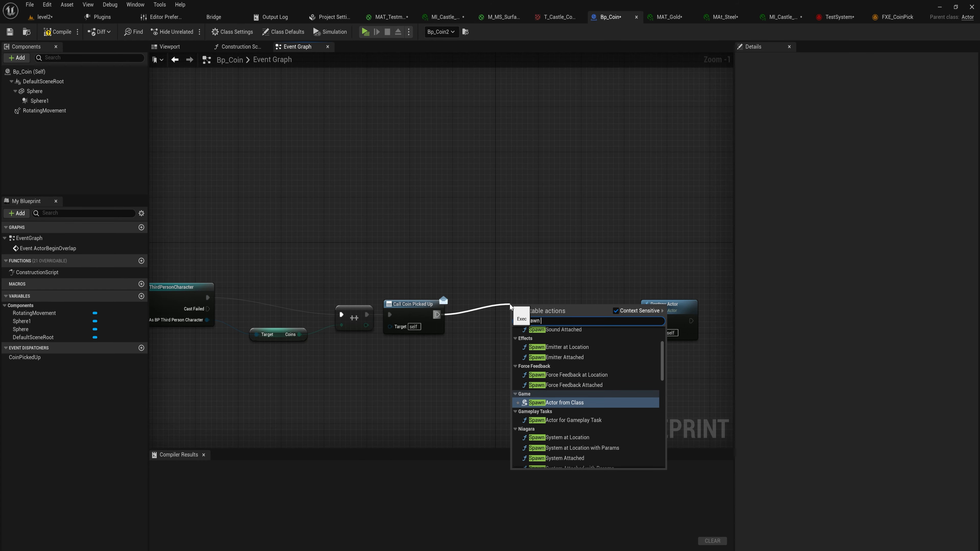
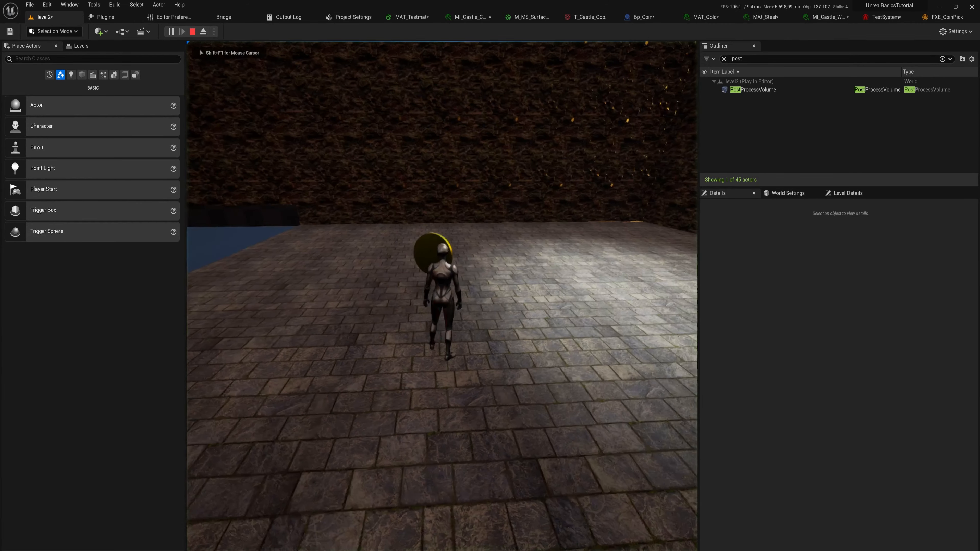
# - Run the character through a coin in the play session to view the pickup effect
pyautogui.press('w')
pyautogui.press('w')
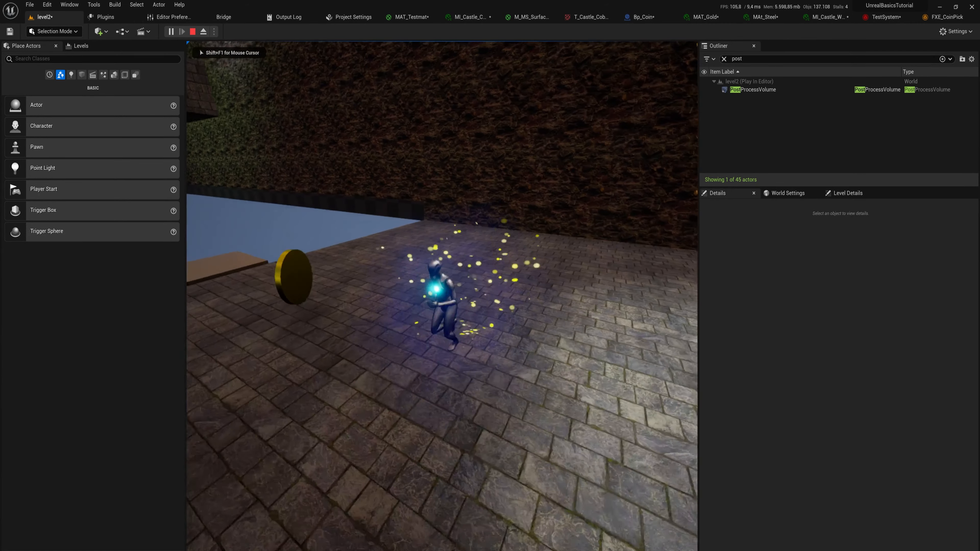
pyautogui.press('w')
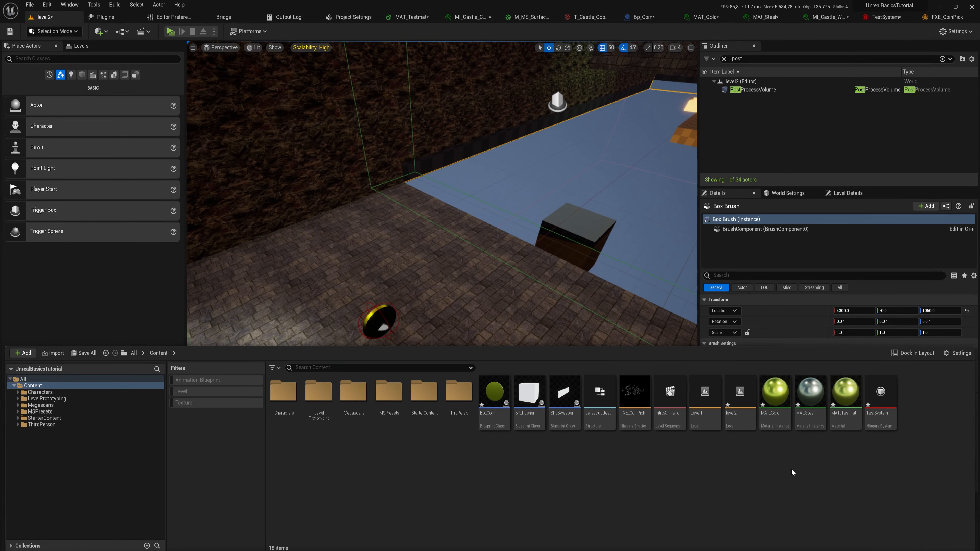
# - Create a new Niagara emitter in the Content folder from the Empty template, after browsing the engine-provided templates
pyautogui.rightClick(791, 469)
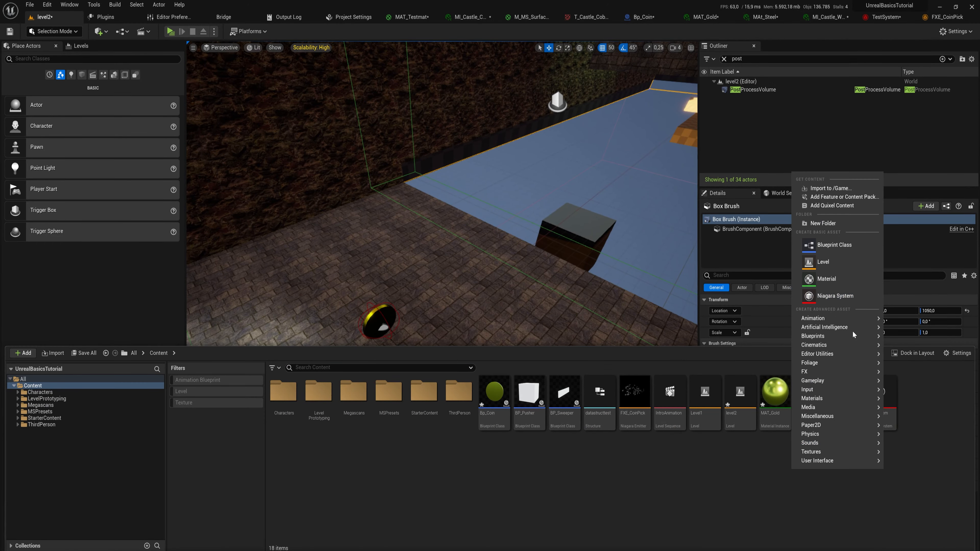
pyautogui.moveTo(832, 372)
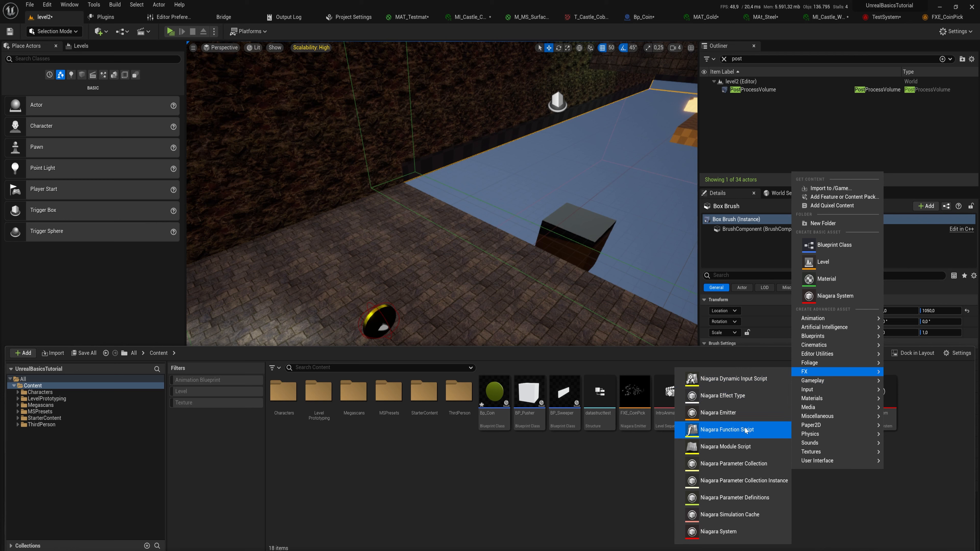
pyautogui.click(745, 413)
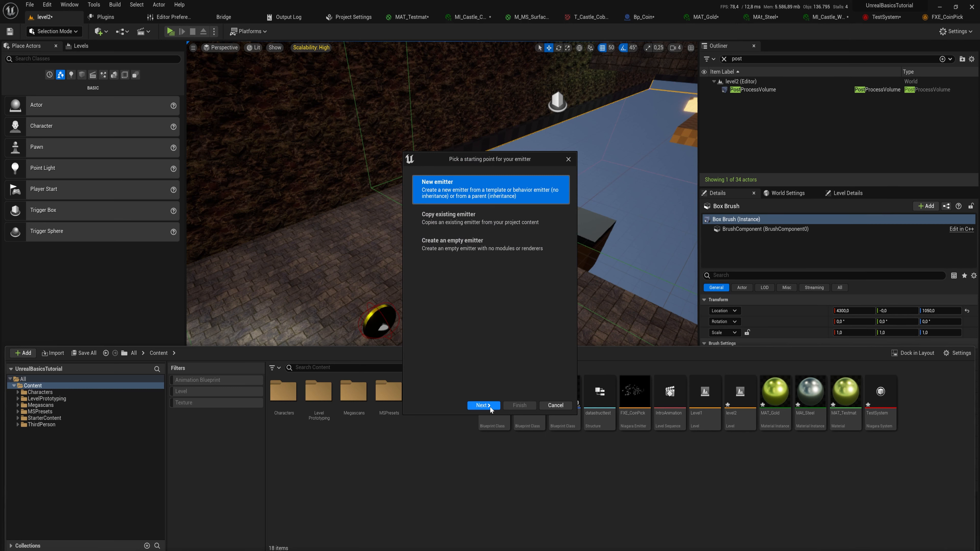
pyautogui.click(489, 408)
pyautogui.click(444, 186)
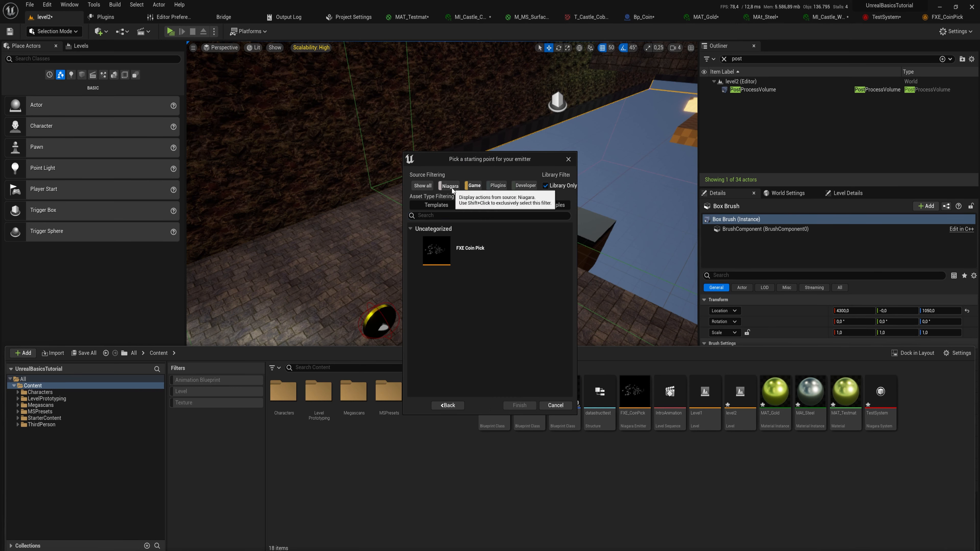
pyautogui.click(445, 205)
pyautogui.click(451, 185)
pyautogui.scroll(-1, 567, 245)
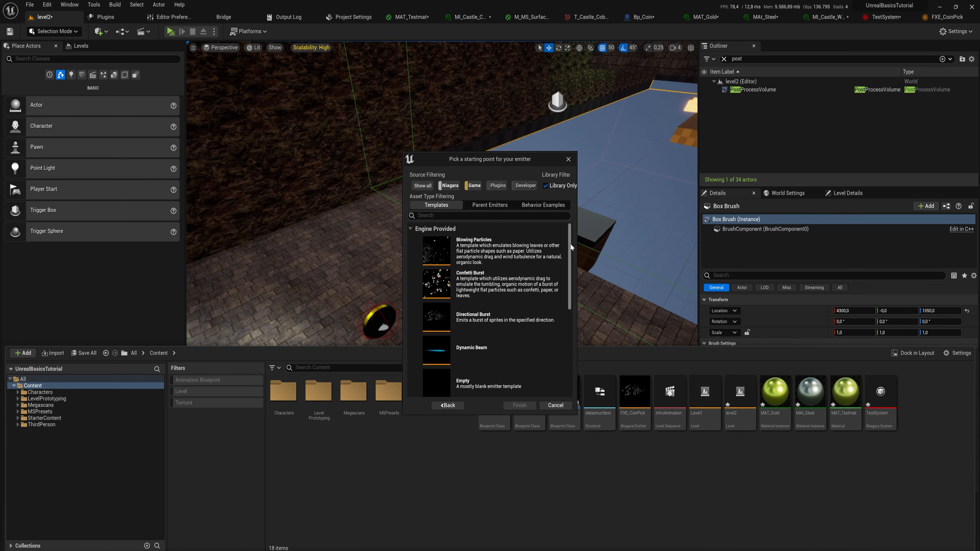
pyautogui.moveTo(568, 260); pyautogui.dragTo(501, 351)
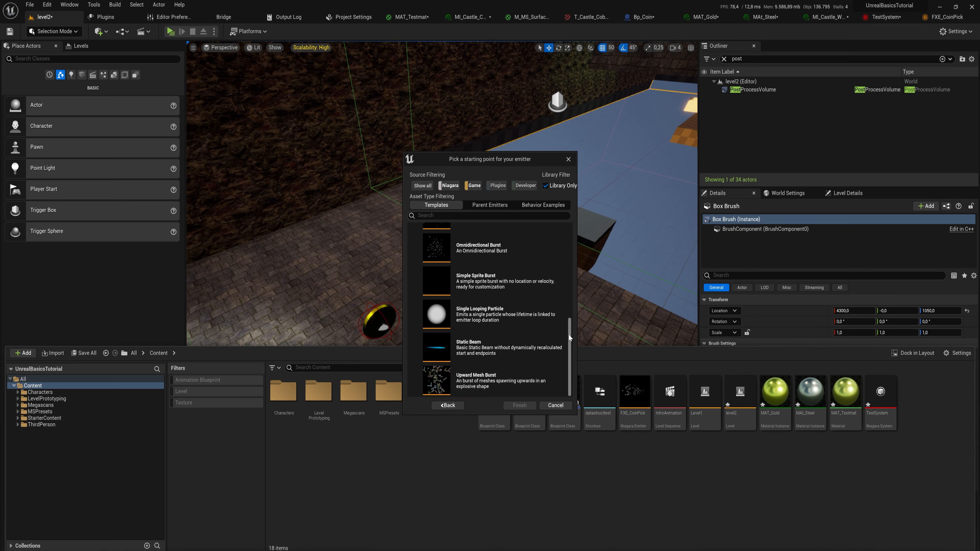
pyautogui.moveTo(569, 335); pyautogui.dragTo(568, 228)
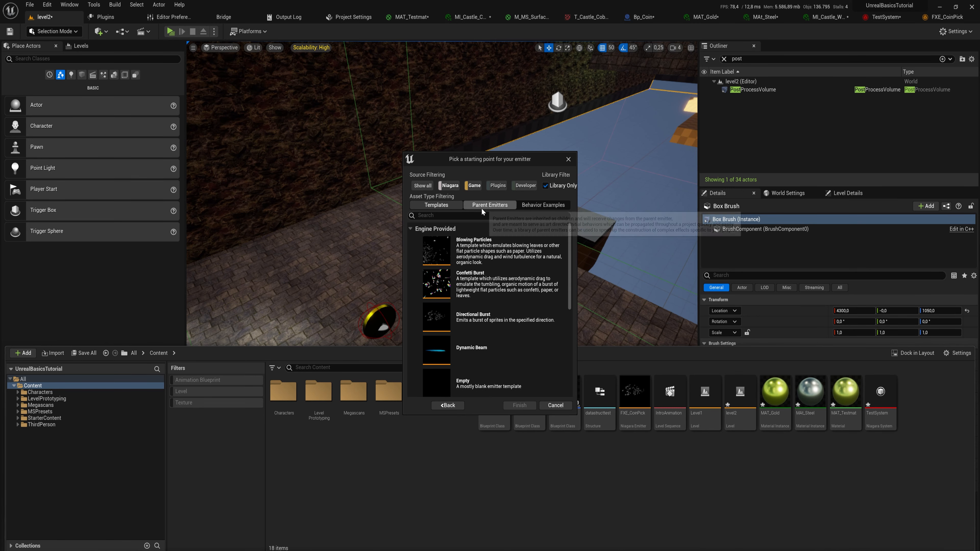
pyautogui.click(444, 382)
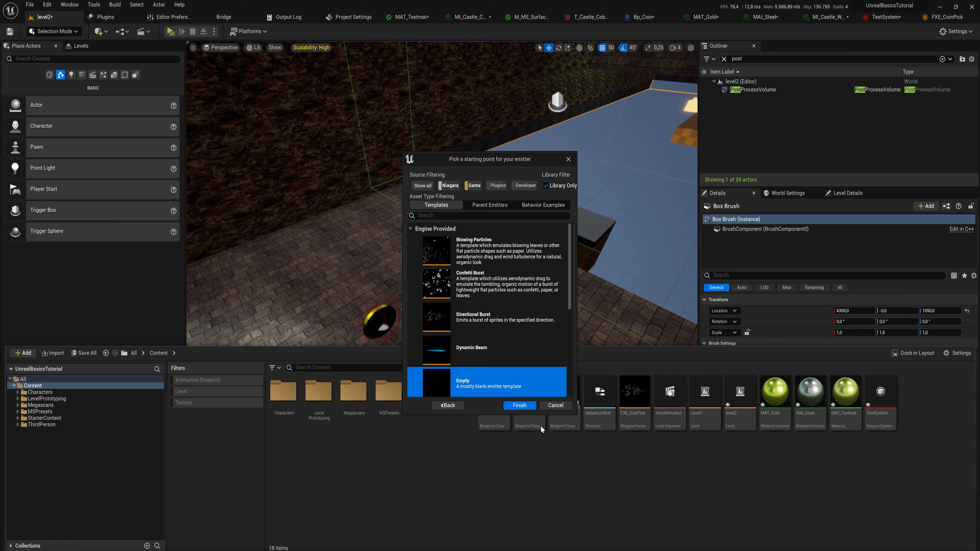
pyautogui.click(519, 405)
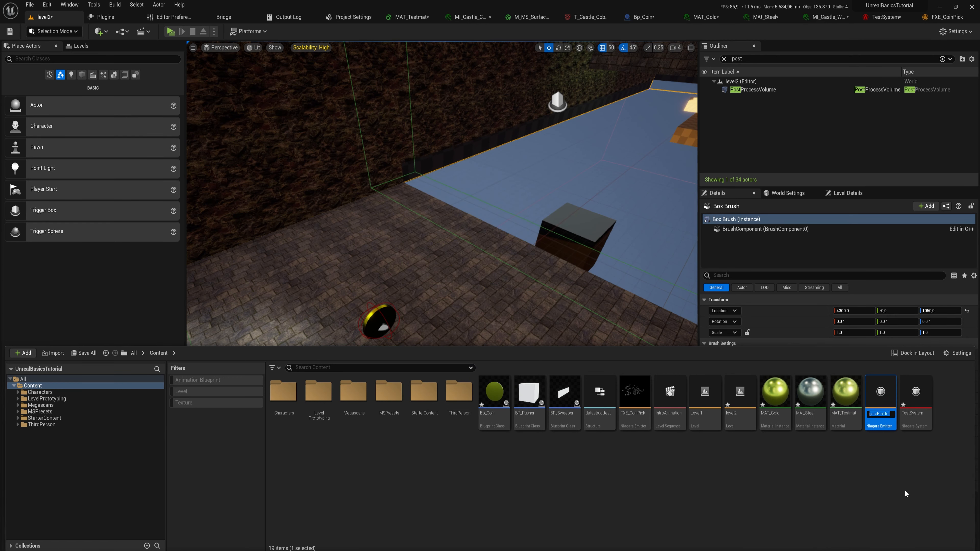
# - Name the new Niagara emitter FXE_Dust
pyautogui.write('Dust')
pyautogui.press('Home')
pyautogui.write('FXE_')
pyautogui.press('Return')
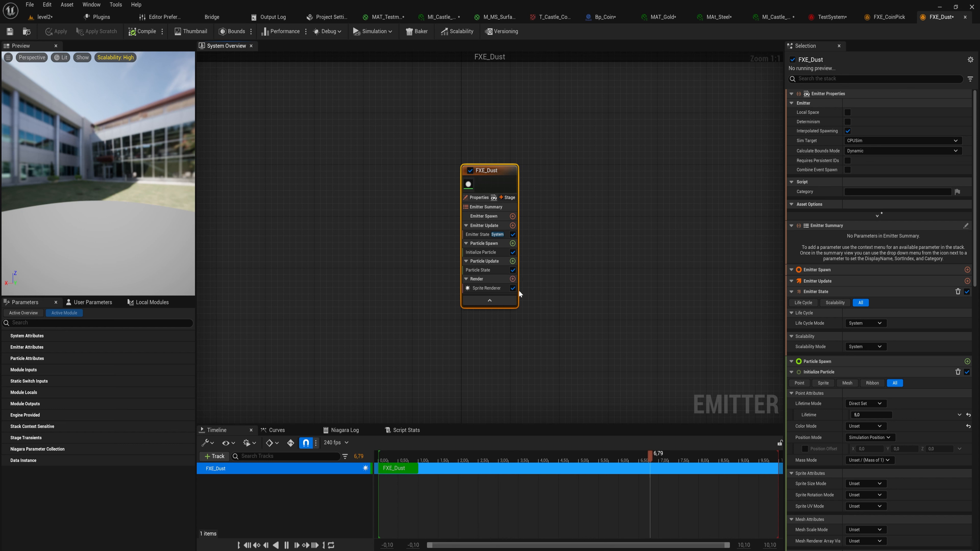
# - Add a Spawn Rate module to the Emitter Update stage of FXE_Dust
pyautogui.click(553, 275)
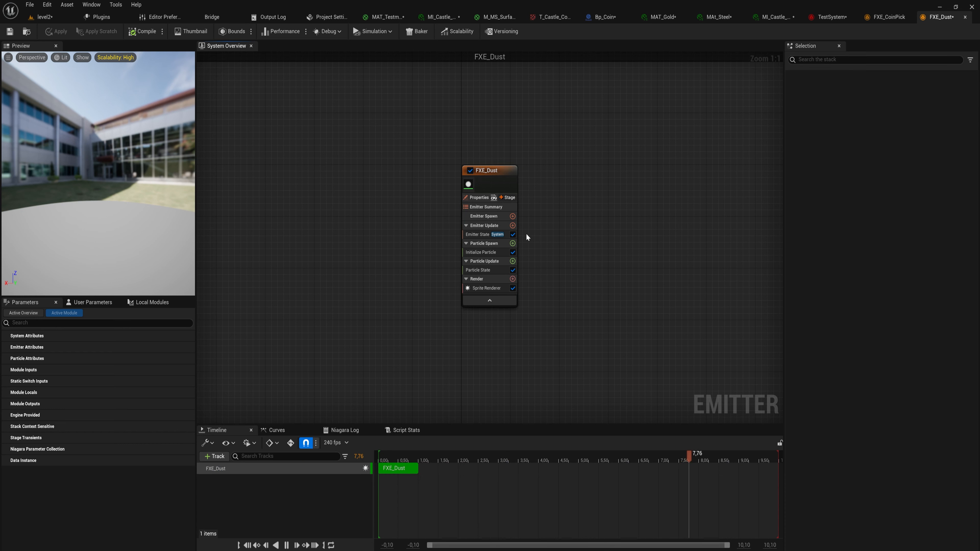
pyautogui.click(512, 219)
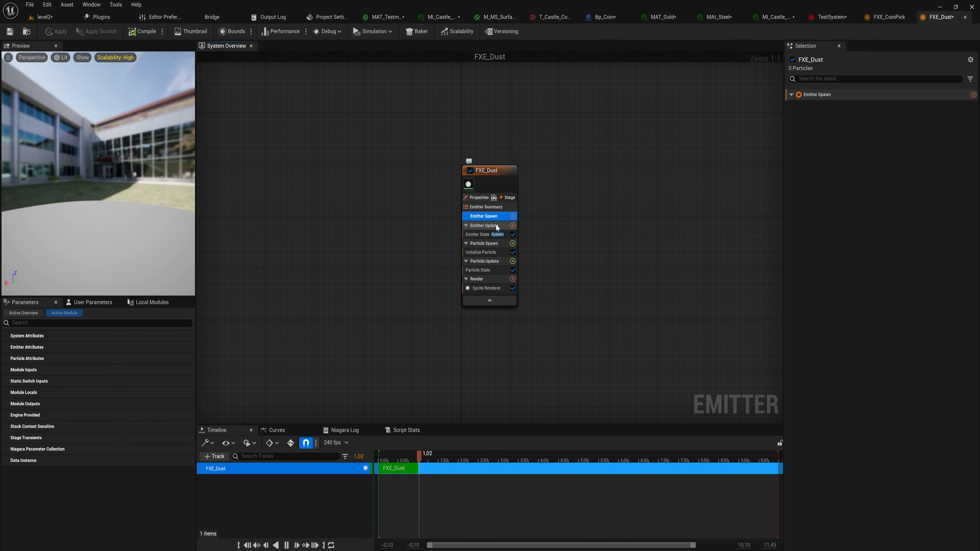
pyautogui.click(498, 227)
pyautogui.click(513, 226)
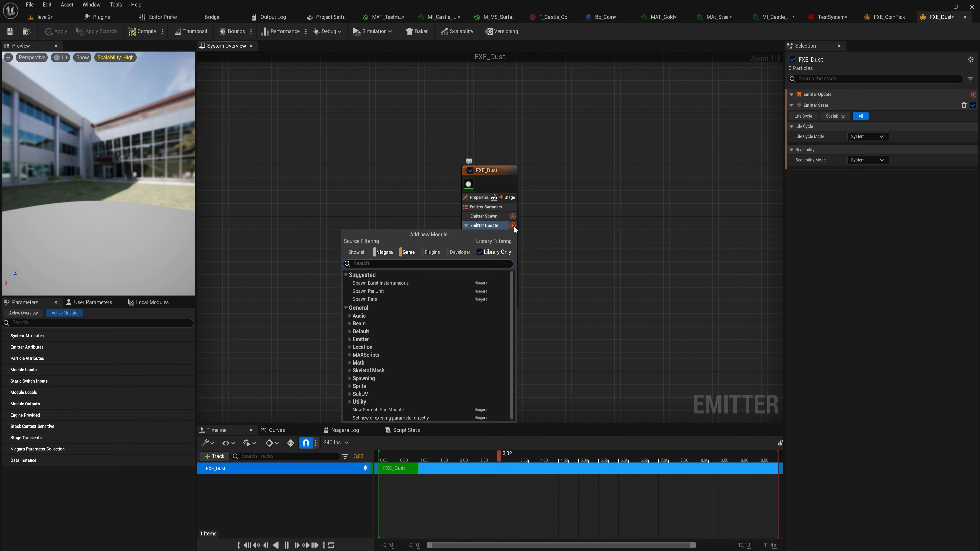
pyautogui.write('spawn')
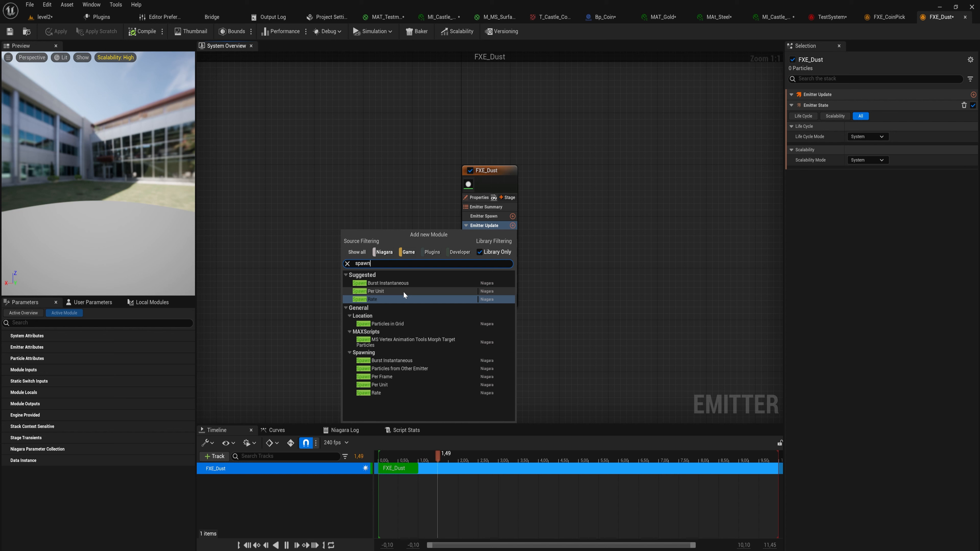
pyautogui.click(392, 300)
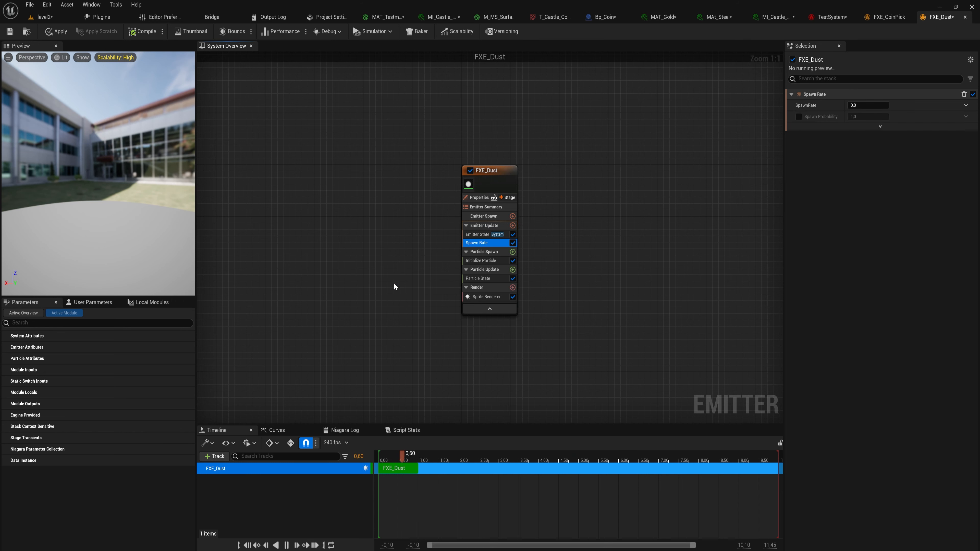
# - Set the SpawnRate value to 10 and look at the particles in the preview
pyautogui.click(870, 105)
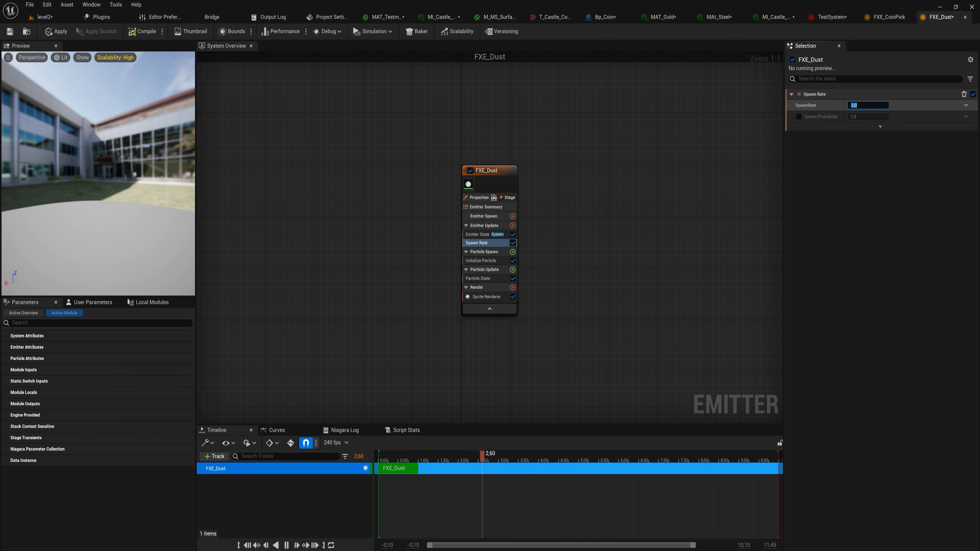
pyautogui.write('10')
pyautogui.press('Return')
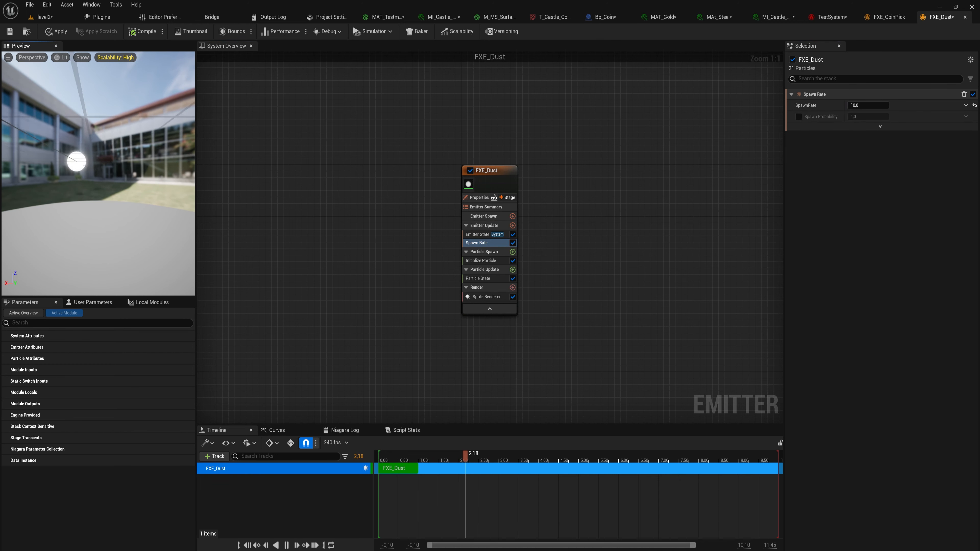
pyautogui.moveTo(87, 147); pyautogui.dragTo(87, 148)
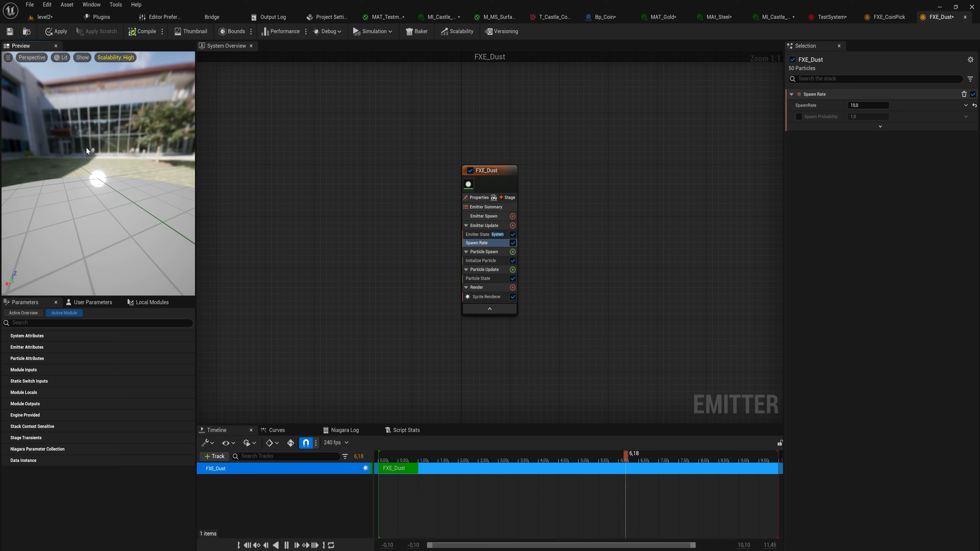
# - Make the SpawnRate a Random Range Float with a minimum of 10 and a maximum of 25
pyautogui.click(966, 105)
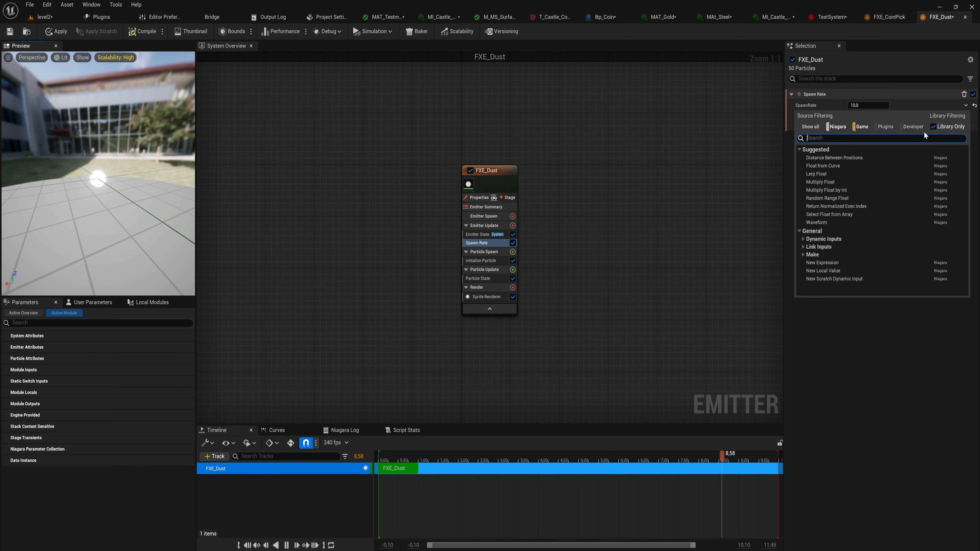
pyautogui.write('random')
pyautogui.press('Return')
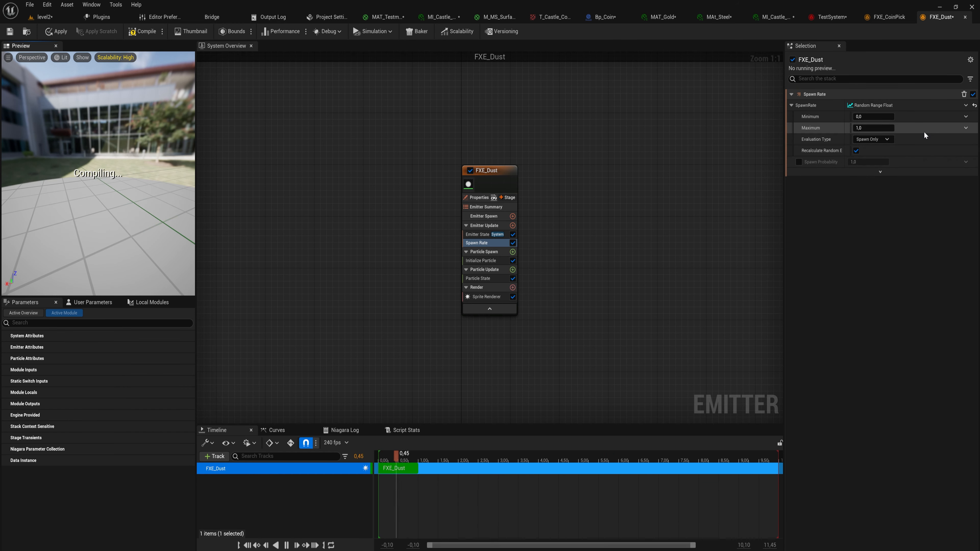
pyautogui.click(883, 119)
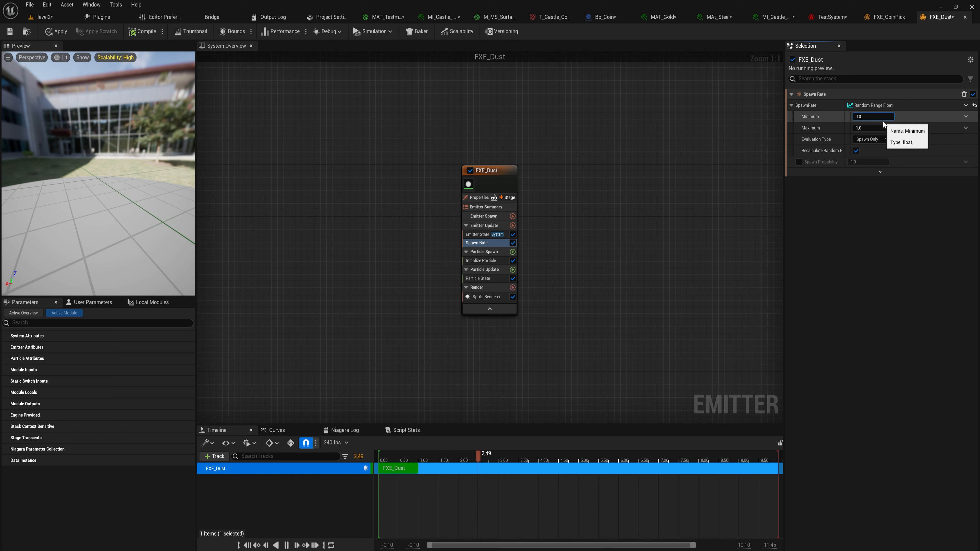
pyautogui.press('Tab')
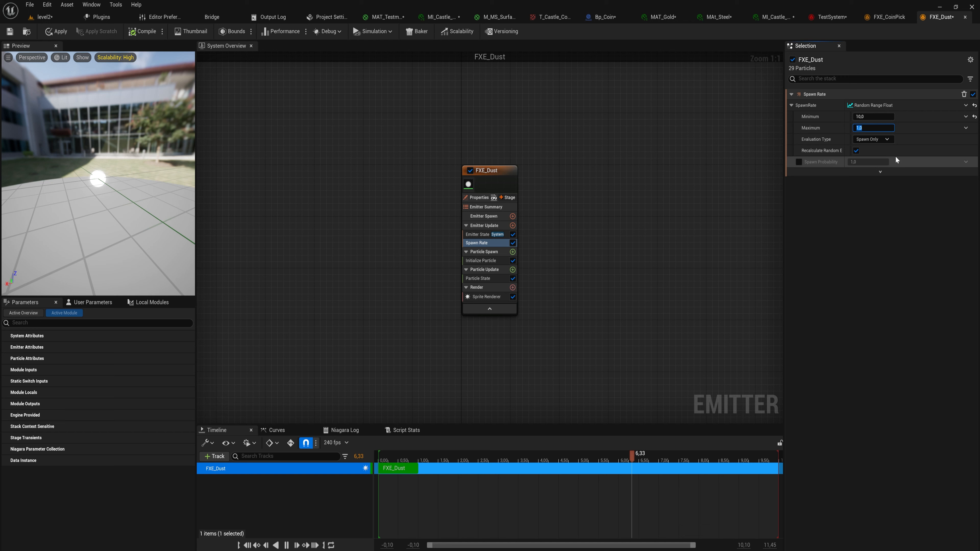
pyautogui.write('25')
pyautogui.press('Return')
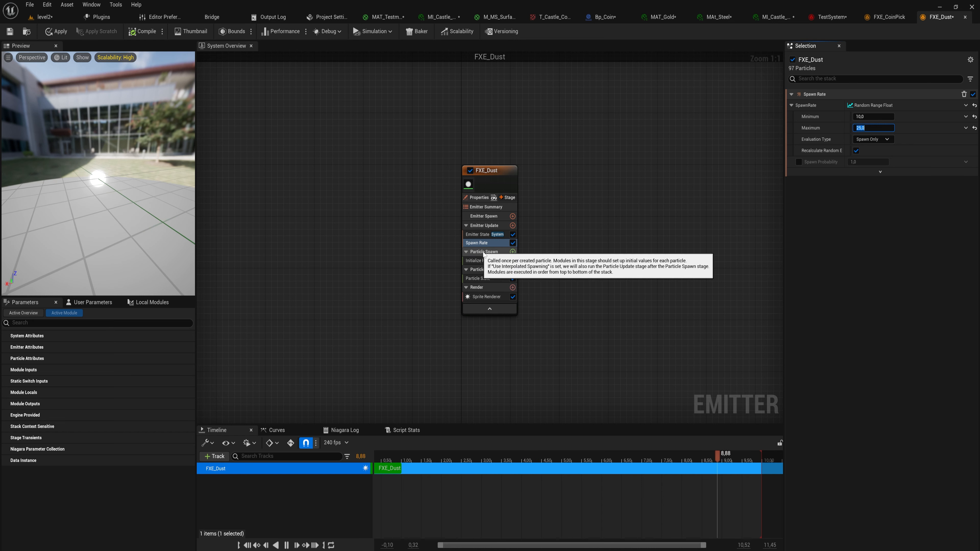
# - Add a Shape Location module to the Particle Spawn stage
pyautogui.click(512, 252)
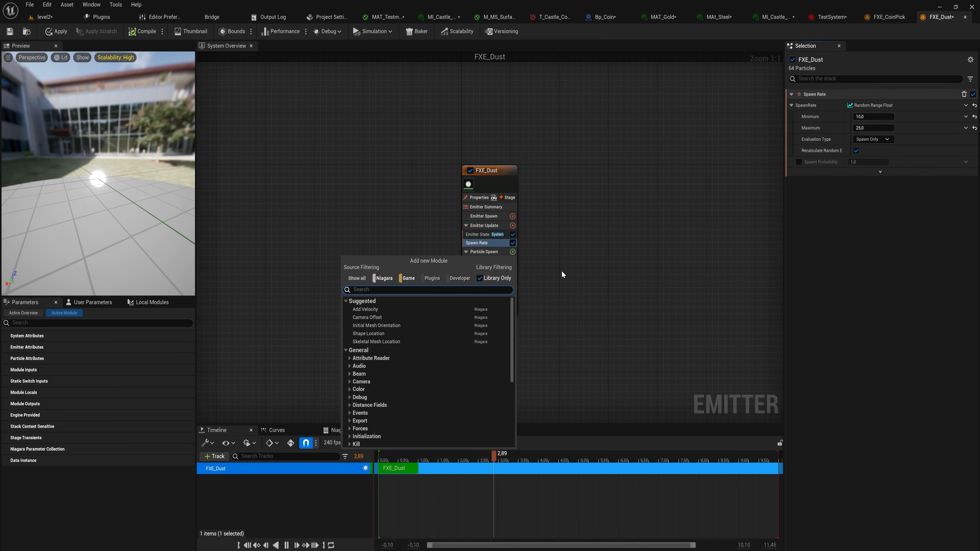
pyautogui.write('location')
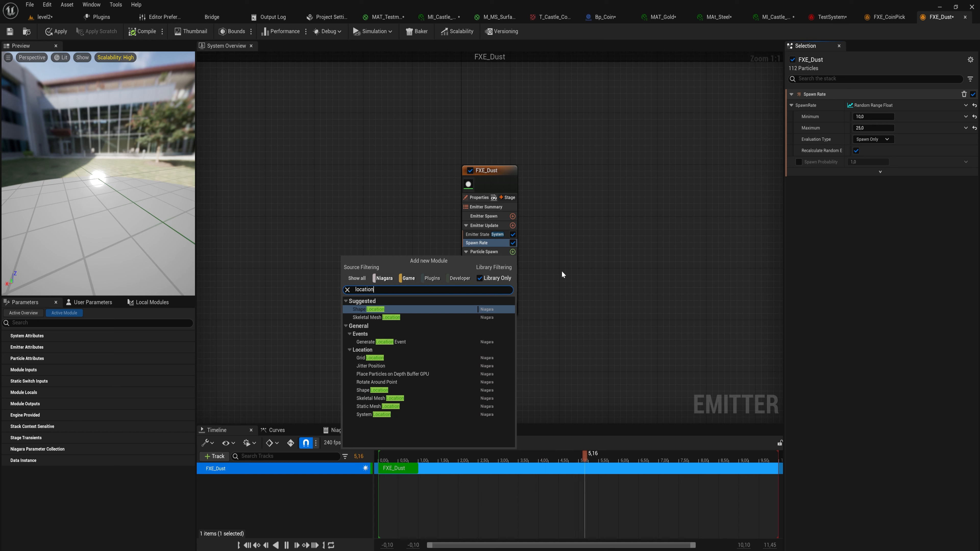
pyautogui.press('Down')
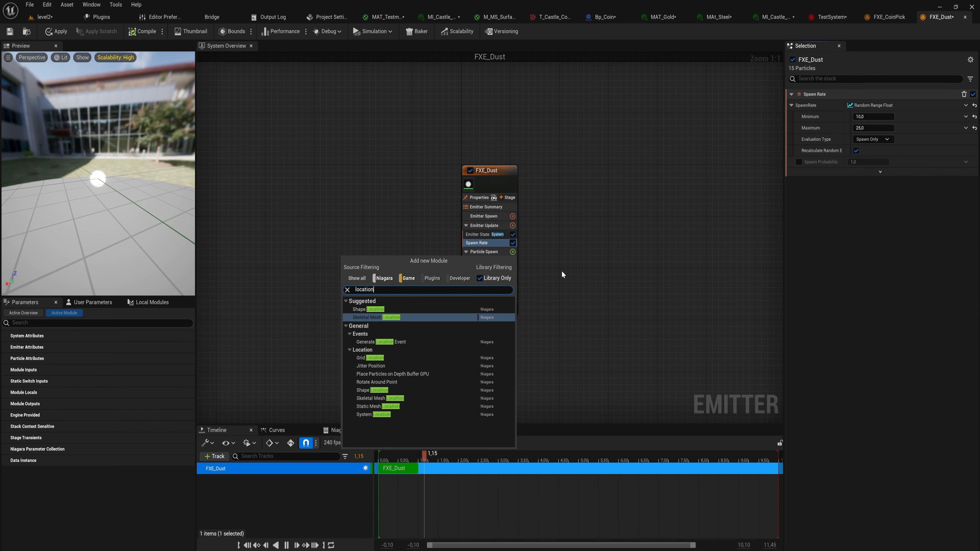
pyautogui.press('Up')
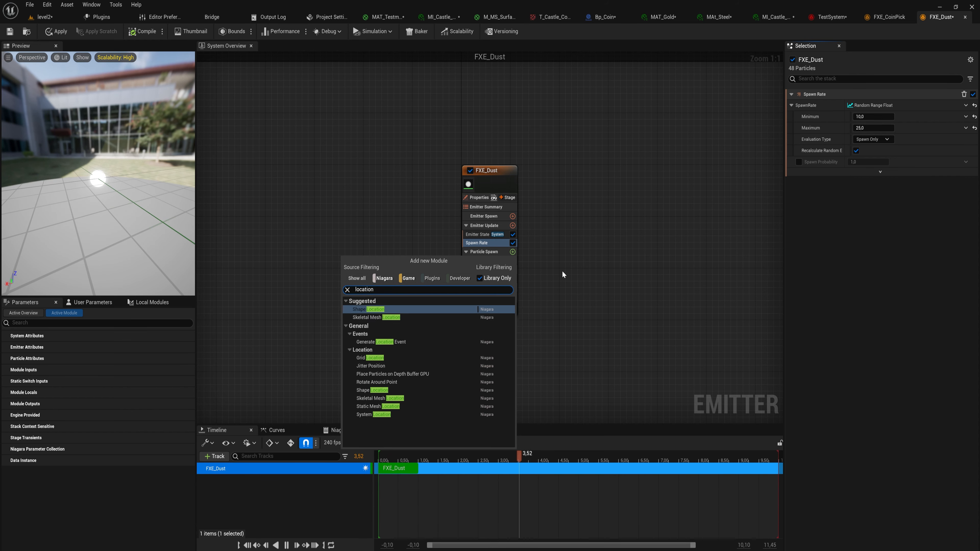
pyautogui.press('Return')
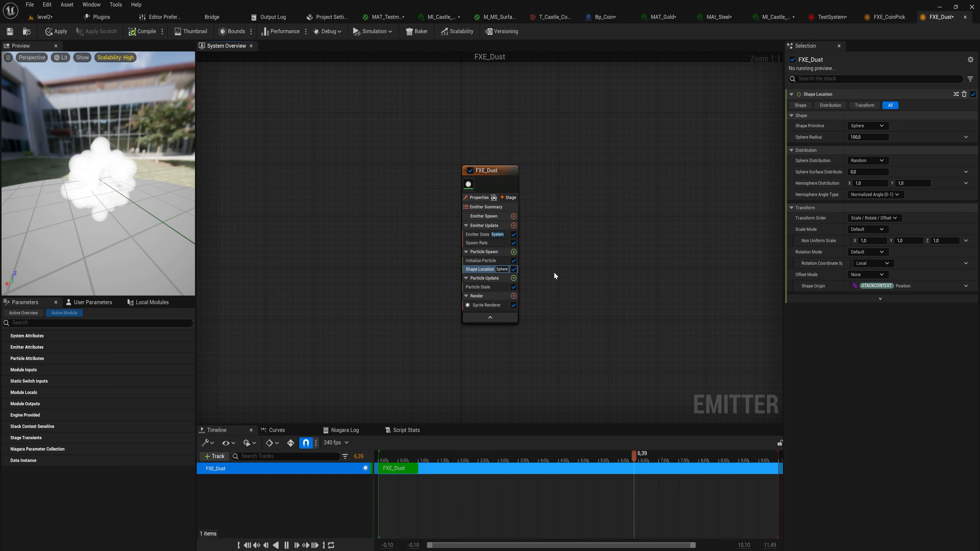
# - Try the Cylinder and Box / Plane shape primitives for Shape Location, checking the particle spread in the preview
pyautogui.click(877, 127)
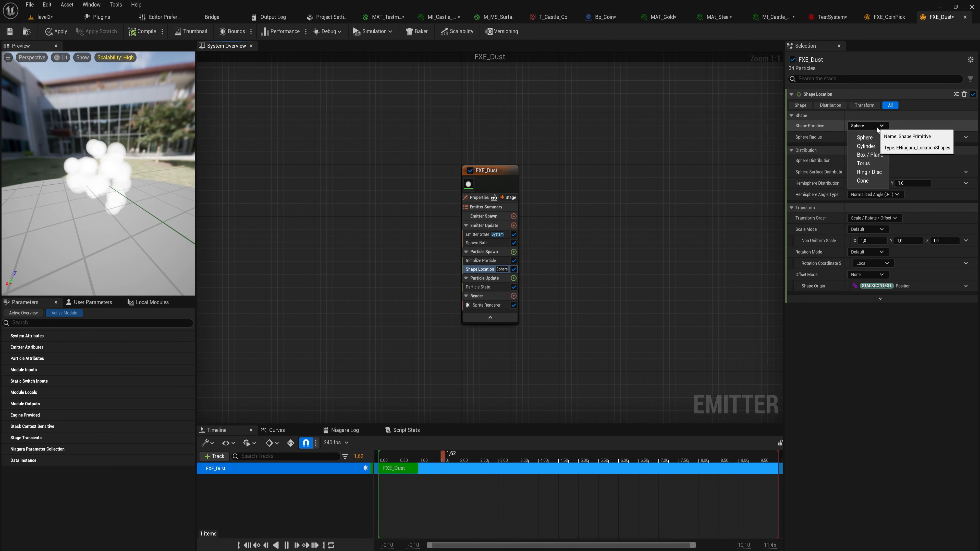
pyautogui.click(879, 146)
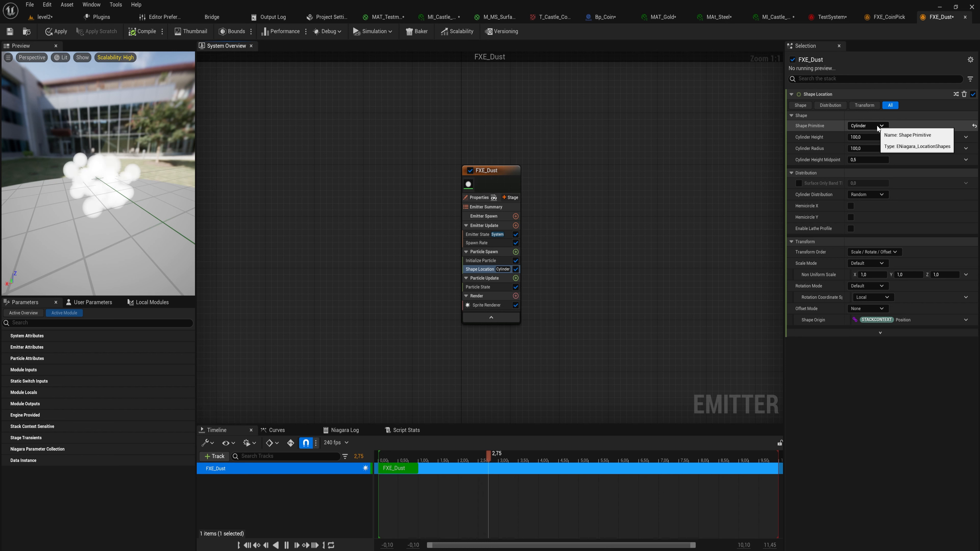
pyautogui.moveTo(111, 155); pyautogui.dragTo(105, 231)
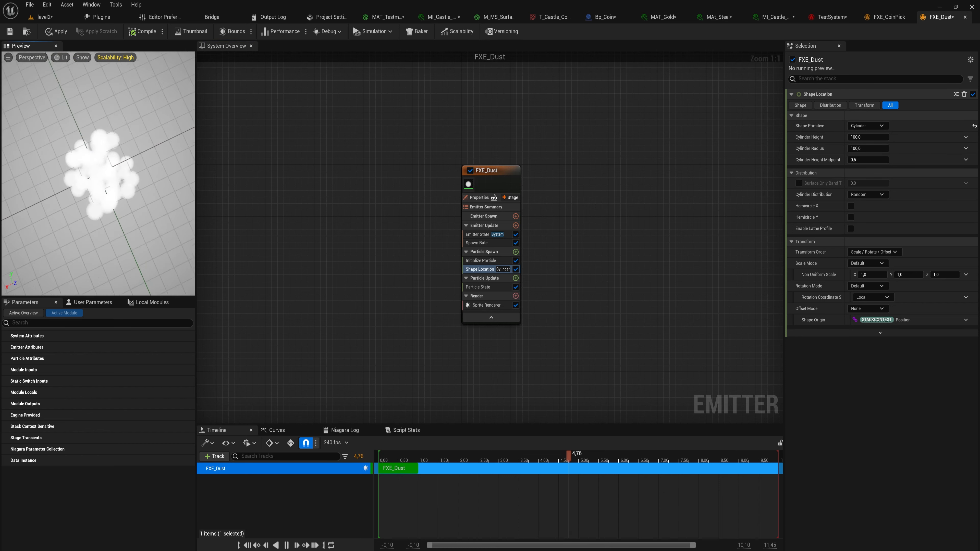
pyautogui.moveTo(134, 180); pyautogui.dragTo(134, 172)
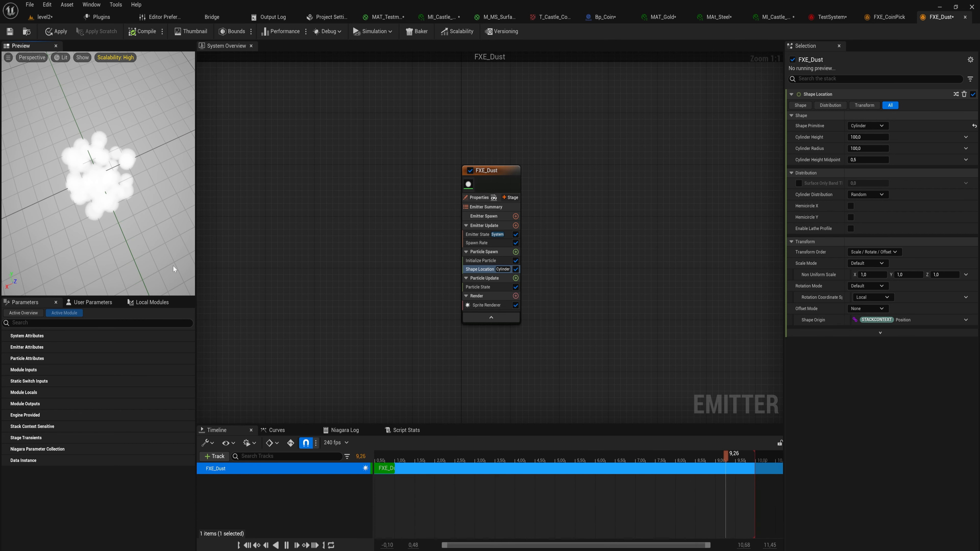
pyautogui.click(868, 126)
pyautogui.click(865, 135)
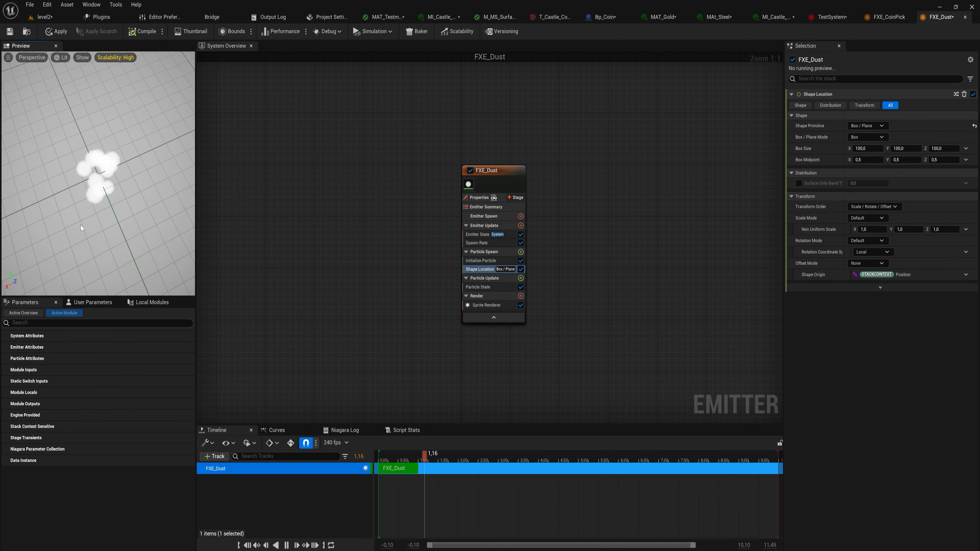
# - Try the Torus and Ring / Disc shape primitives for Shape Location and view the spawned particles
pyautogui.click(869, 125)
pyautogui.click(877, 170)
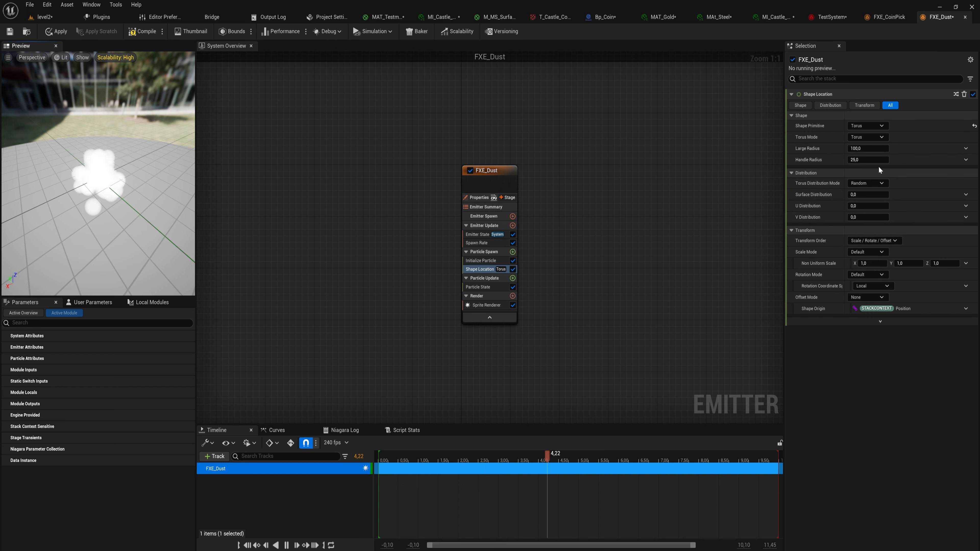
pyautogui.moveTo(157, 169); pyautogui.dragTo(166, 226)
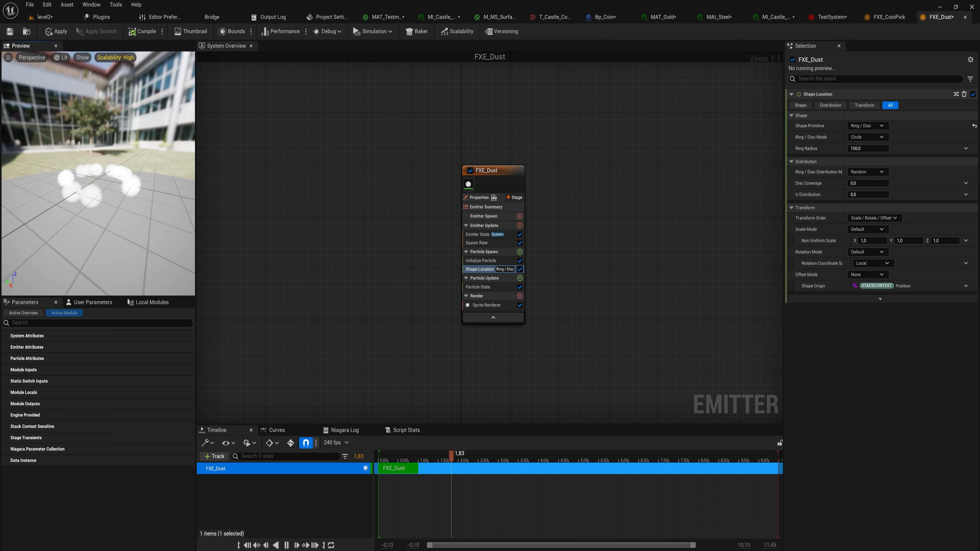
pyautogui.moveTo(109, 205); pyautogui.dragTo(116, 251)
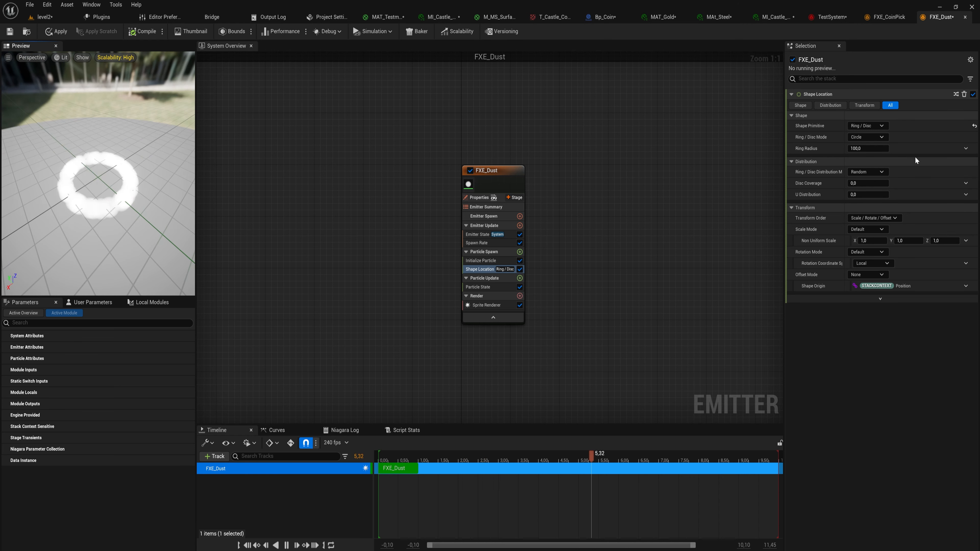
# - Try the Cone shape primitive, and set the Shape Location primitive back to Sphere
pyautogui.click(879, 126)
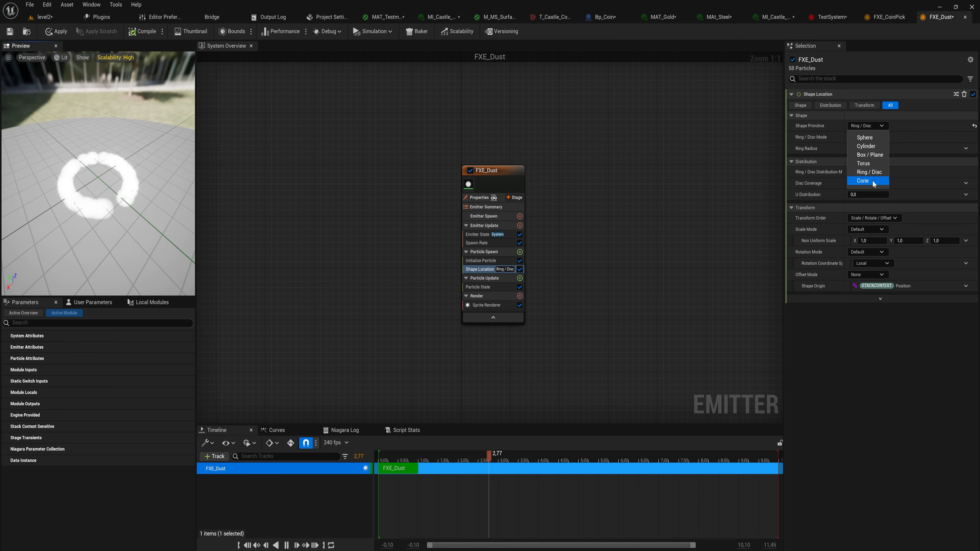
pyautogui.click(873, 181)
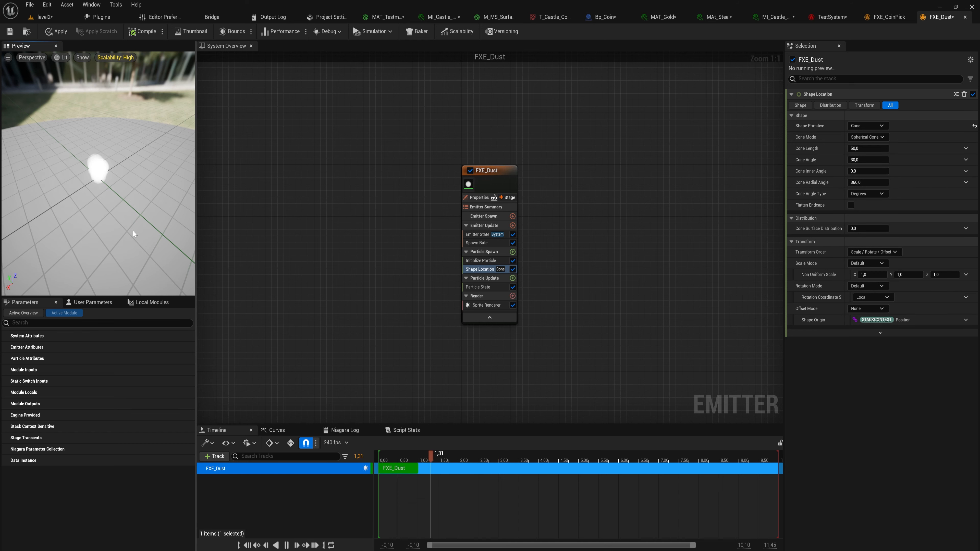
pyautogui.click(878, 125)
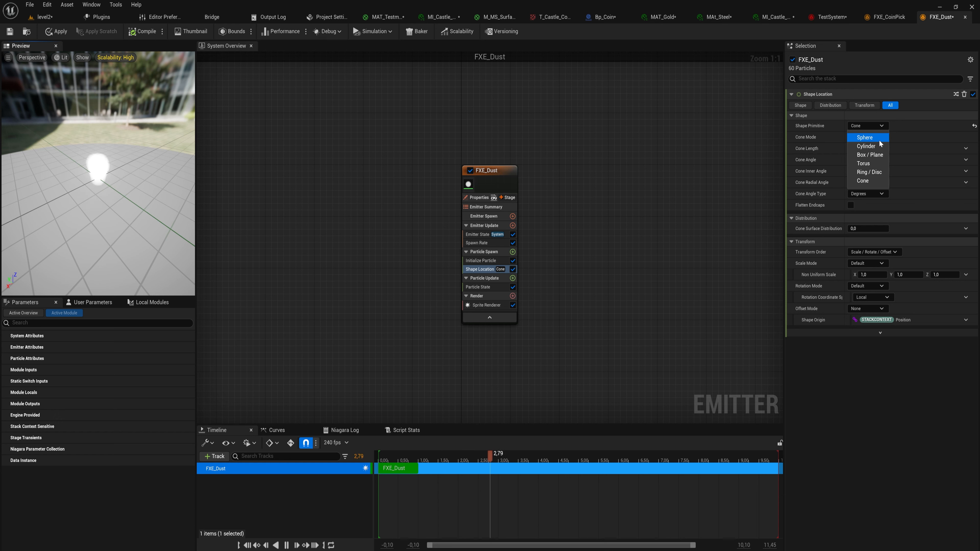
pyautogui.click(873, 138)
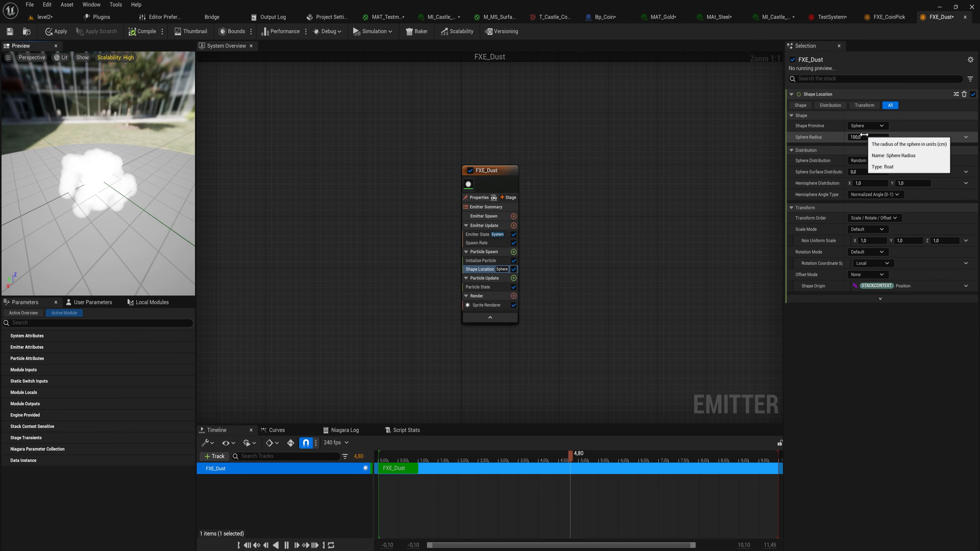
# - Set the Sphere Radius of the Shape Location module to 500 and check the particle spread in the preview
pyautogui.moveTo(869, 137); pyautogui.dragTo(884, 137)
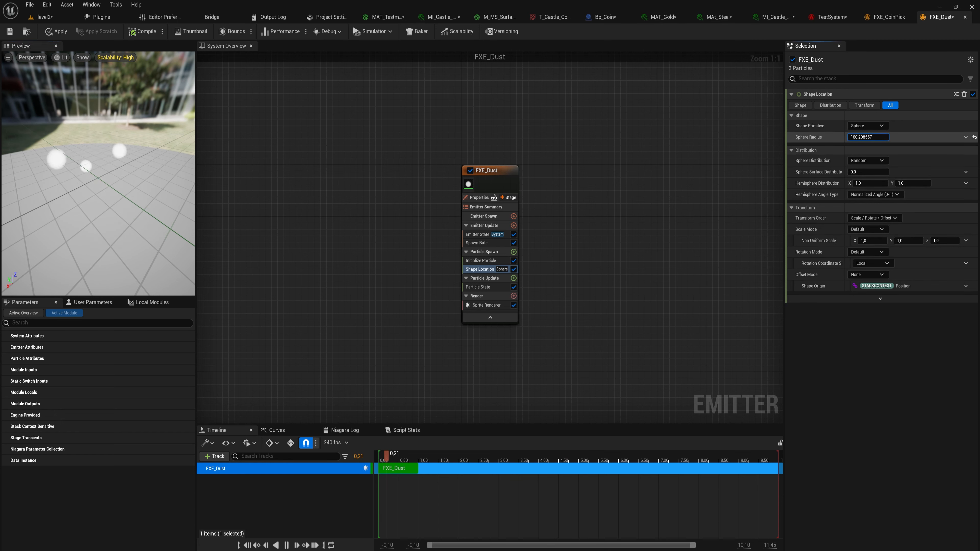
pyautogui.scroll(-5, 164, 173)
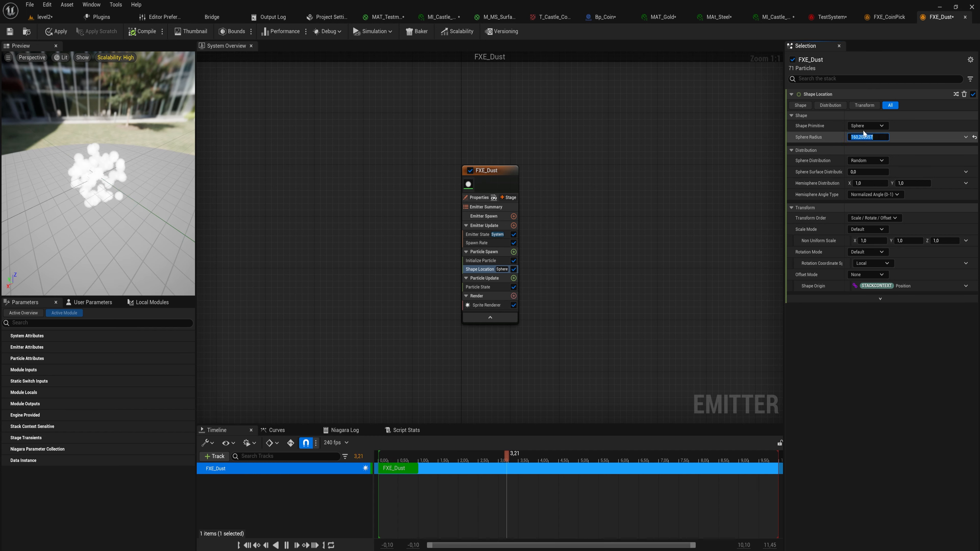
pyautogui.write('500')
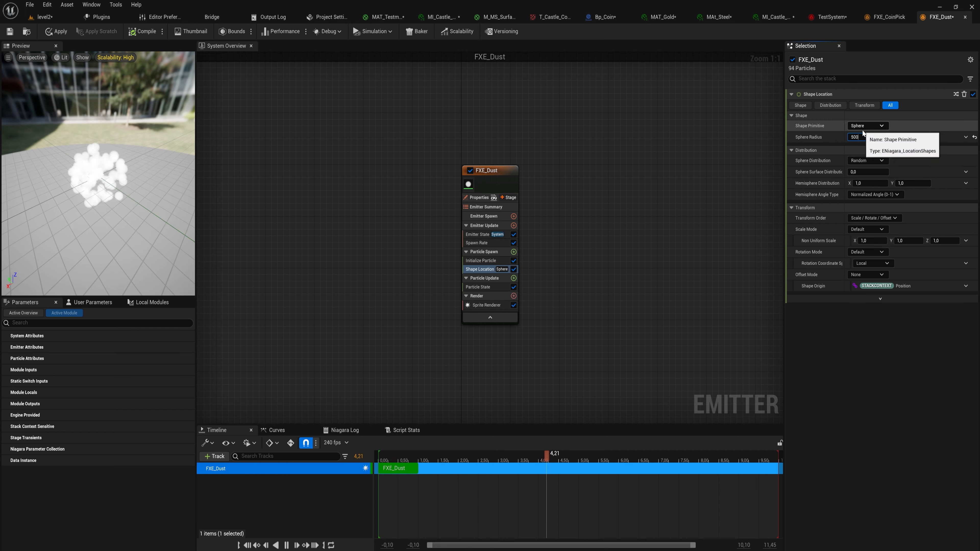
pyautogui.press('Return')
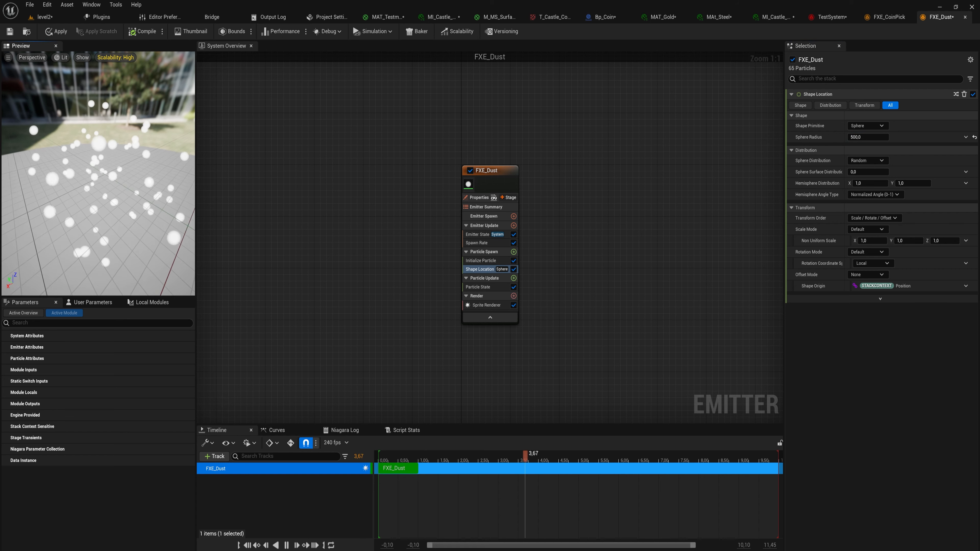
pyautogui.scroll(-5, 114, 117)
pyautogui.moveTo(114, 117); pyautogui.dragTo(75, 114)
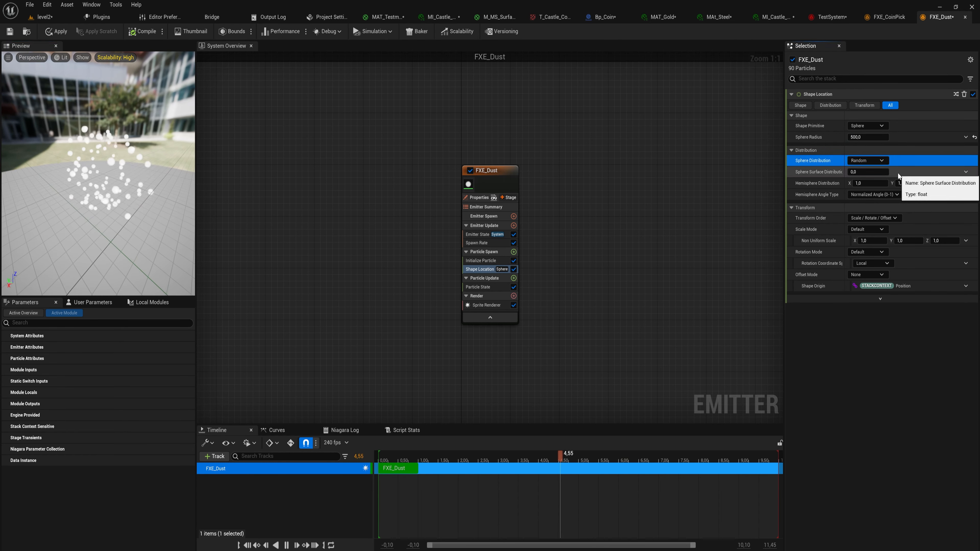
# - Try the Direct and Uniform sphere distributions for Shape Location, and set Sphere Distribution back to Random
pyautogui.click(883, 161)
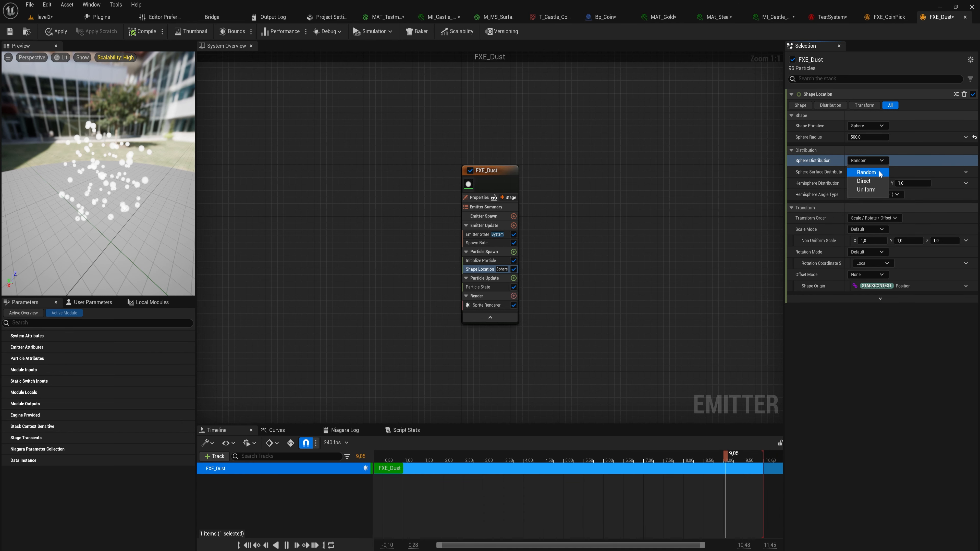
pyautogui.click(879, 181)
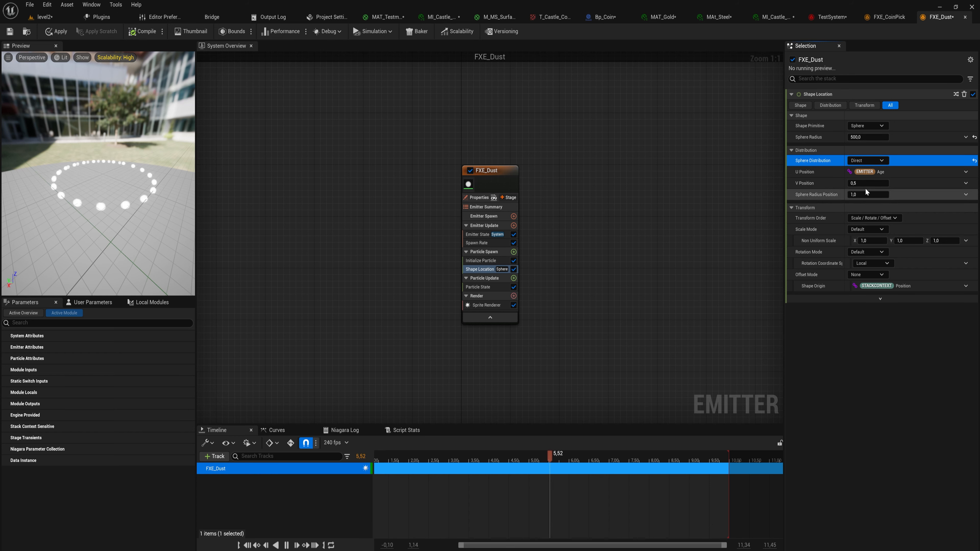
pyautogui.click(871, 161)
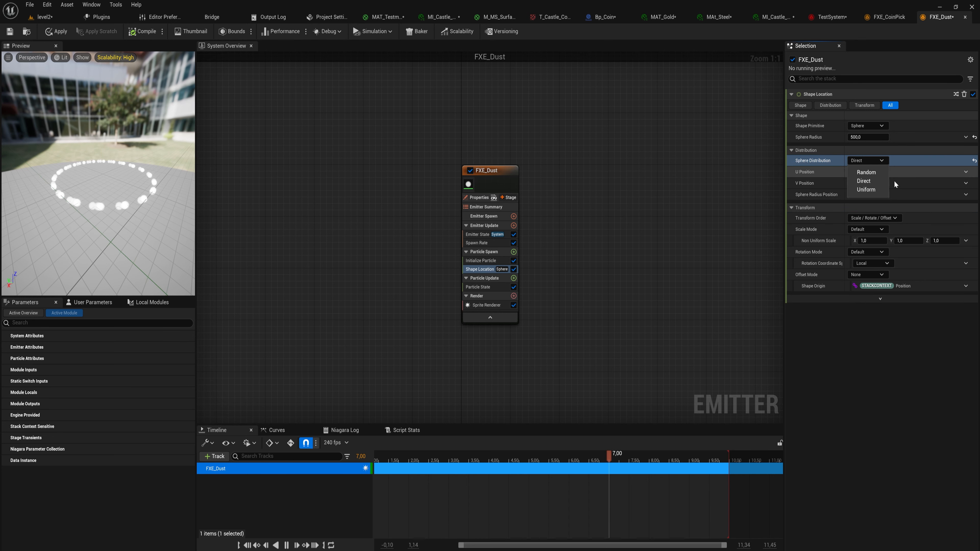
pyautogui.click(868, 190)
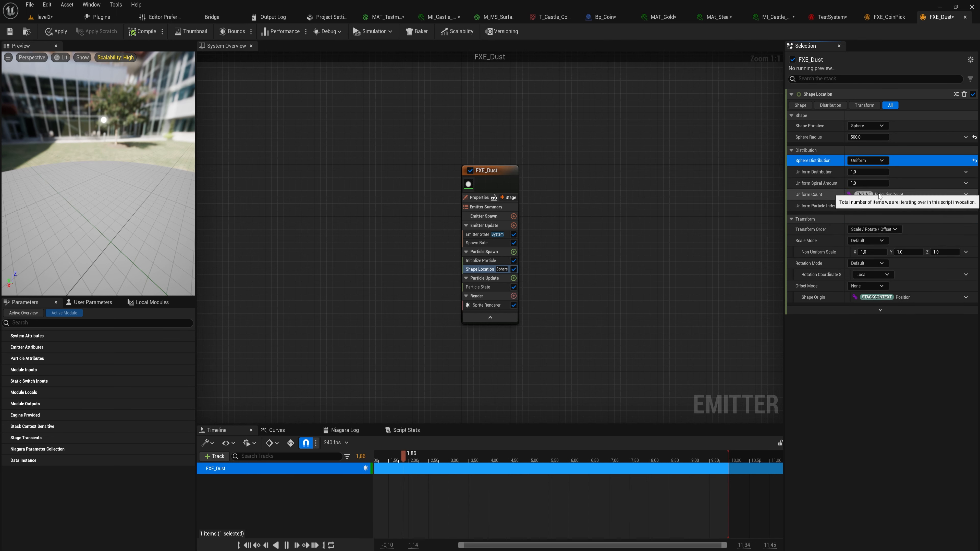
pyautogui.click(874, 162)
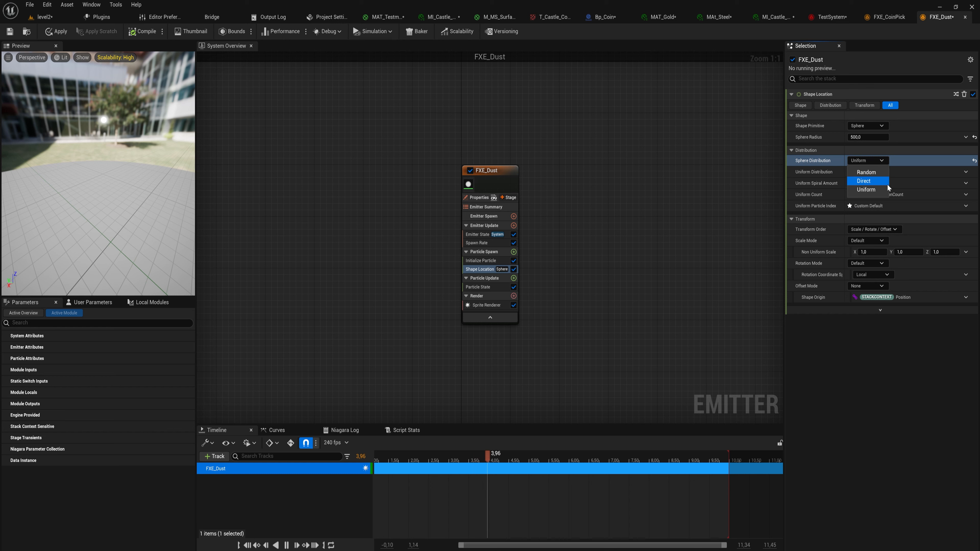
pyautogui.click(873, 173)
pyautogui.moveTo(98, 174); pyautogui.dragTo(139, 166)
# - Add an Add Velocity module to Particle Spawn and resolve its unmet dependency by adding the SolveForcesAndVelocity module
pyautogui.click(515, 252)
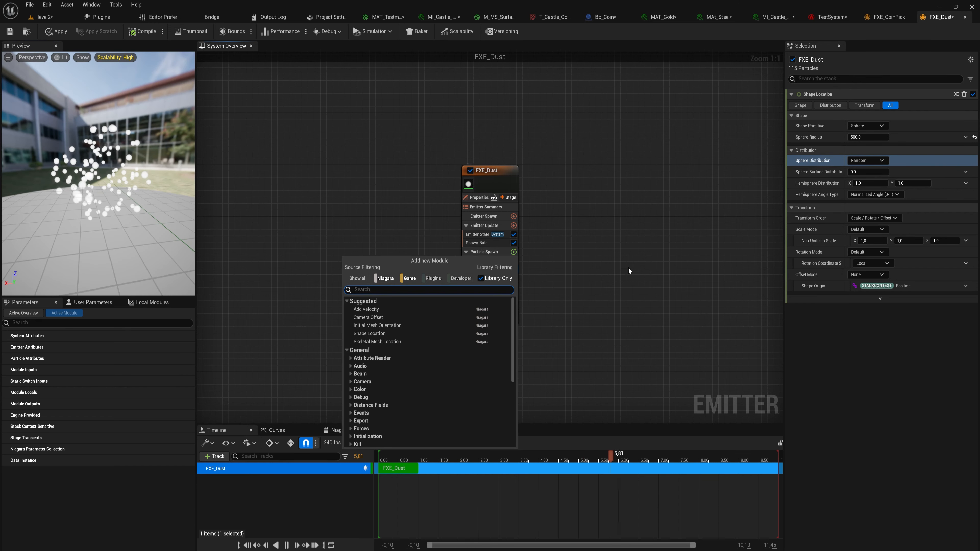
pyautogui.write('vel')
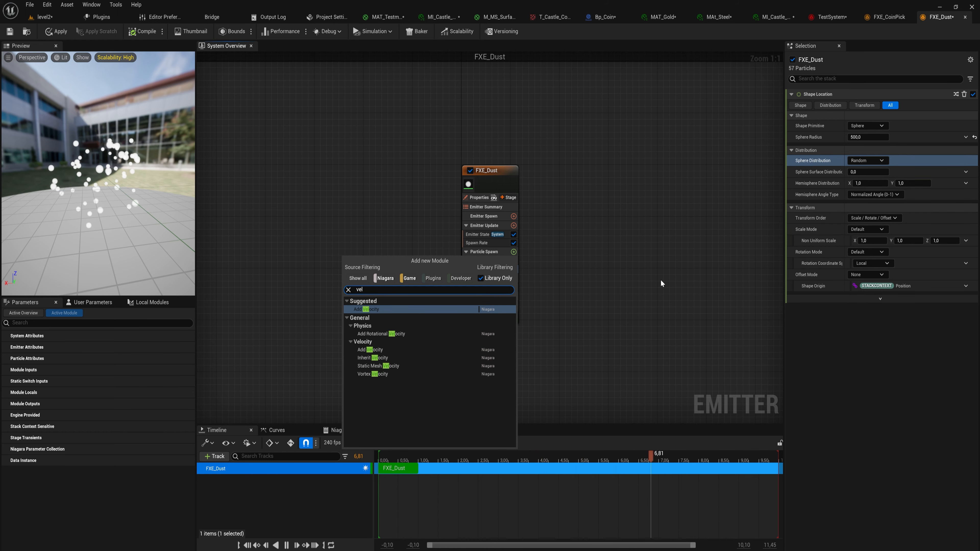
pyautogui.press('Return')
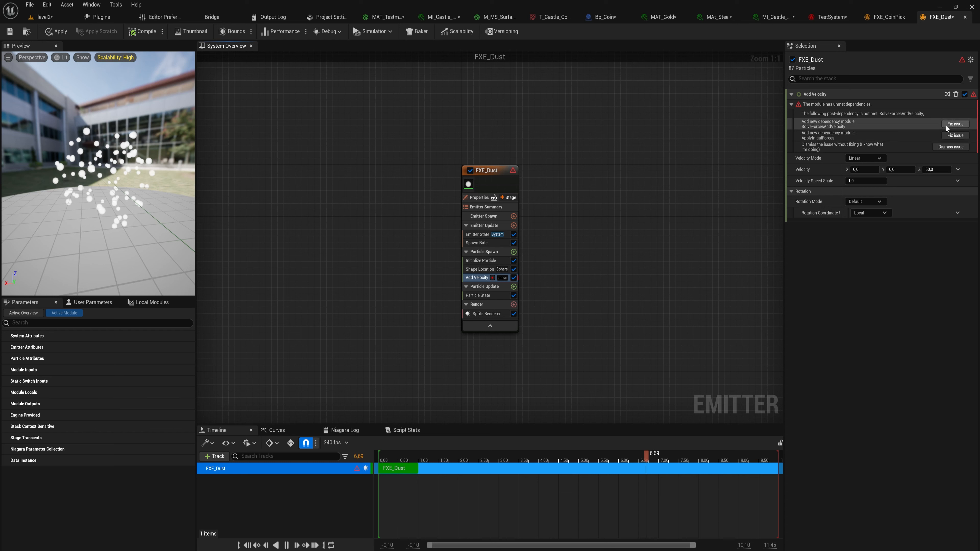
pyautogui.click(956, 123)
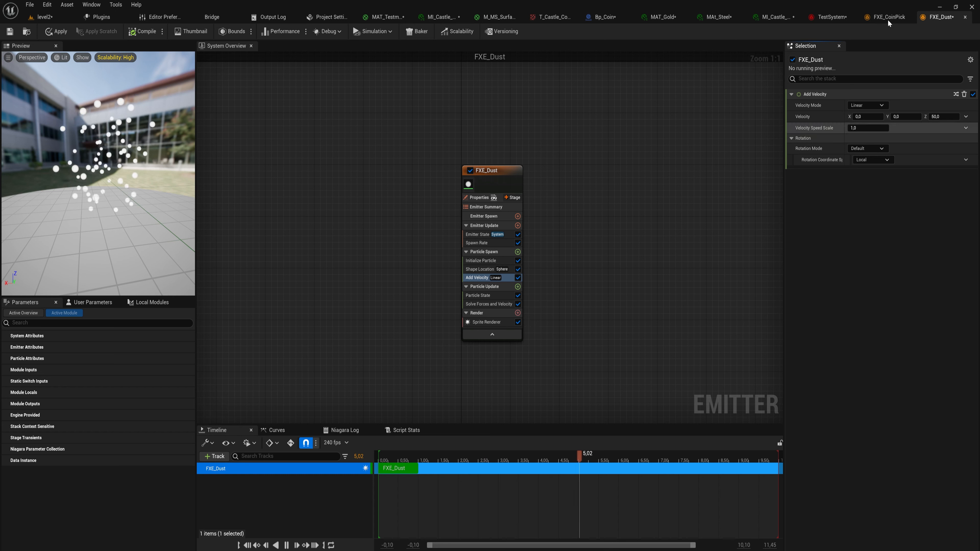
# - Keep the Add Velocity mode on Linear and make its Velocity a Random Vector with a Vector Scale of 50
pyautogui.click(868, 104)
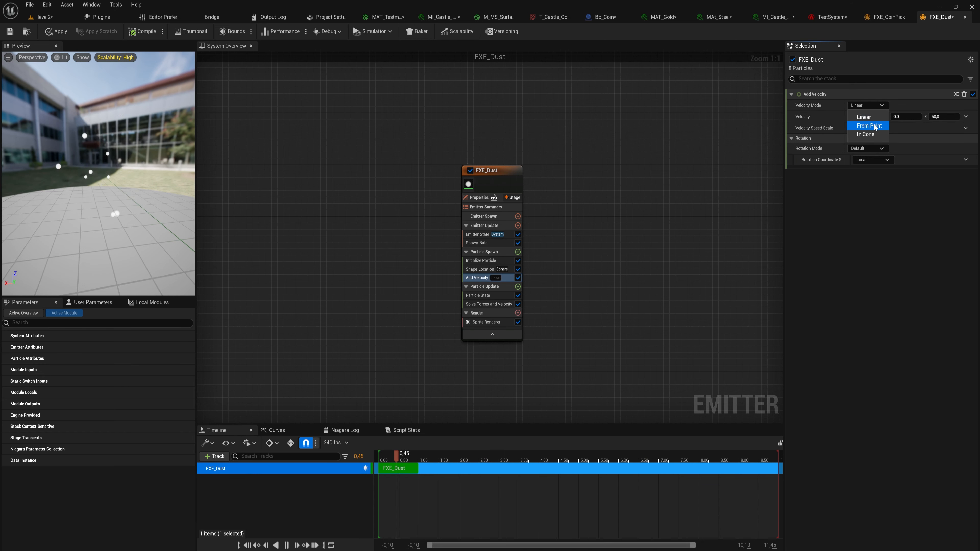
pyautogui.click(874, 117)
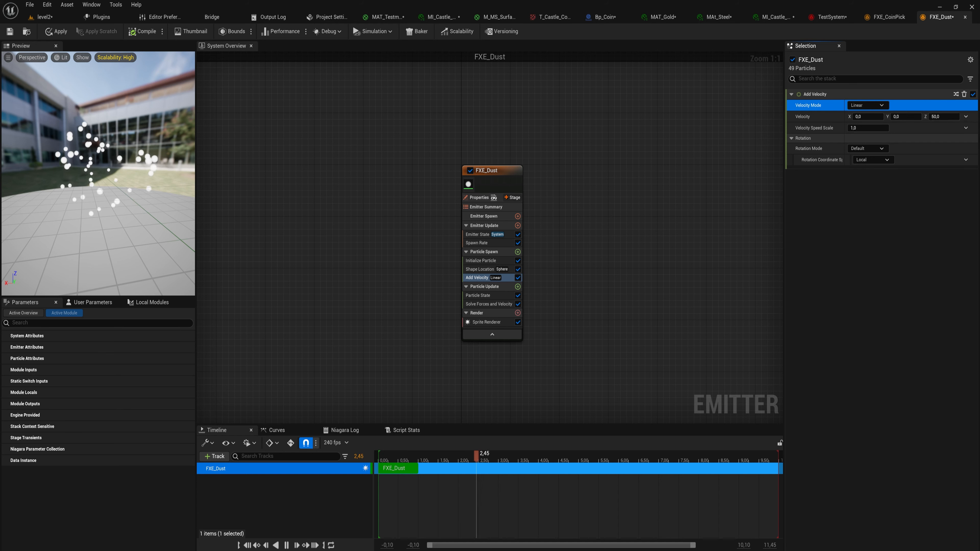
pyautogui.click(966, 116)
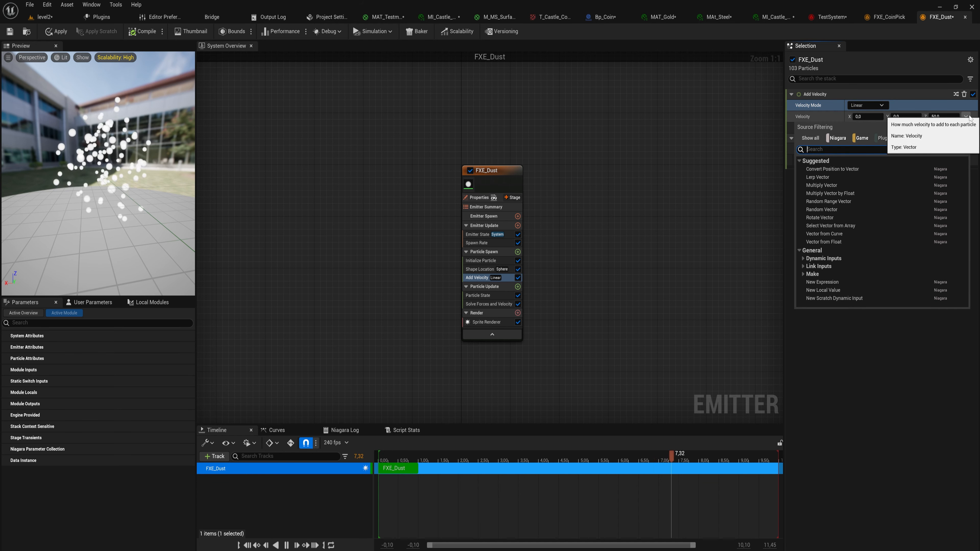
pyautogui.write('random')
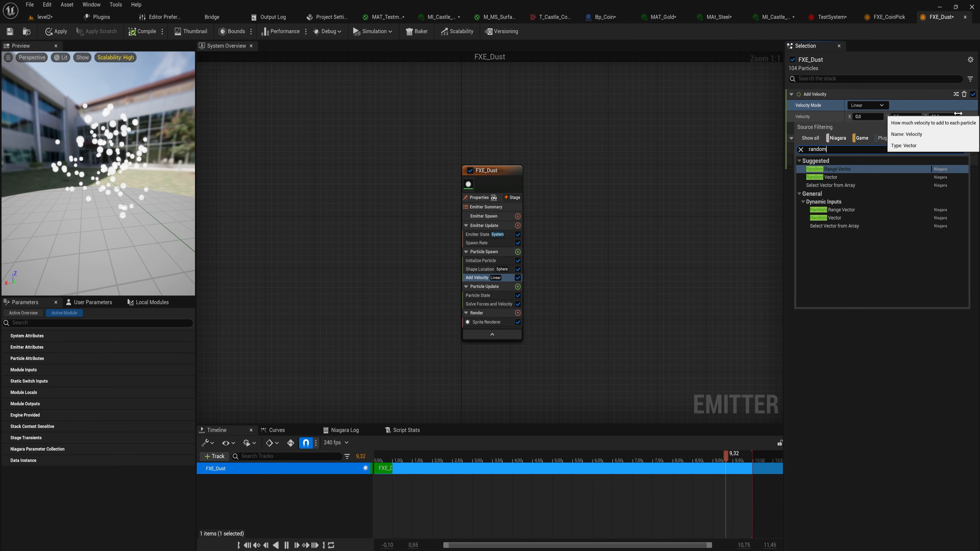
pyautogui.press('Return')
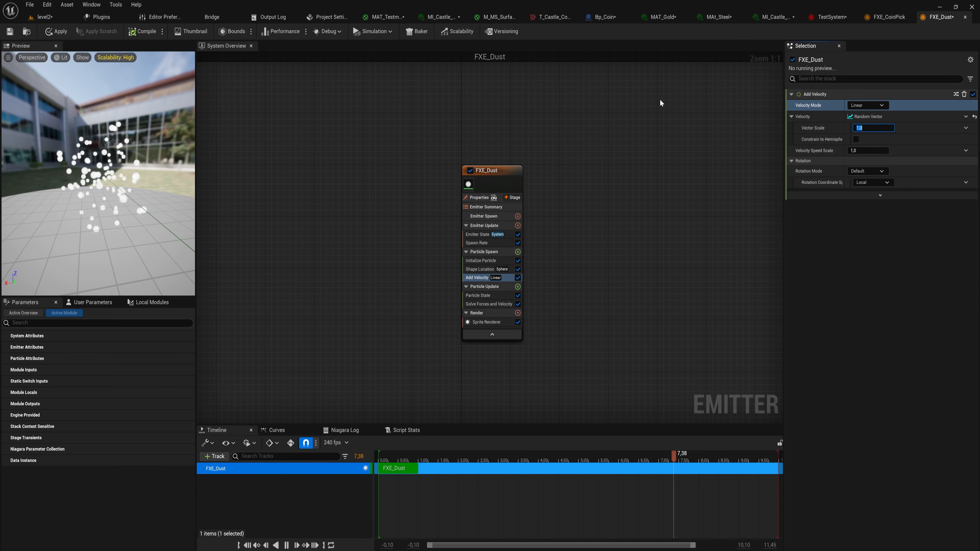
pyautogui.write('50')
pyautogui.press('Return')
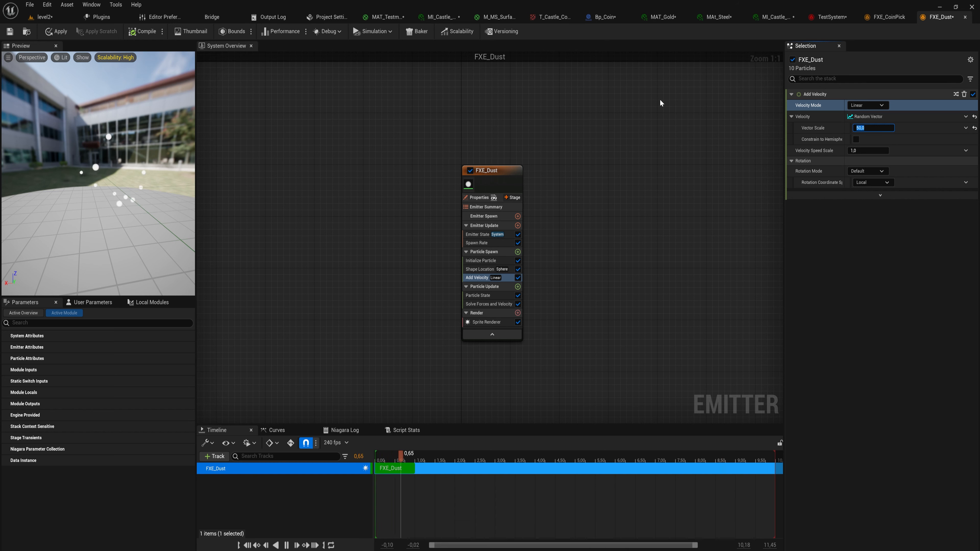
# - Set the Vector Scale of the random velocity to 150 and check the particle movement in the preview
pyautogui.moveTo(77, 170)
pyautogui.mouseDown()
pyautogui.moveTo(165, 172)
pyautogui.moveTo(58, 173)
pyautogui.mouseUp()
pyautogui.click(874, 128)
pyautogui.write('150')
pyautogui.press('Return')
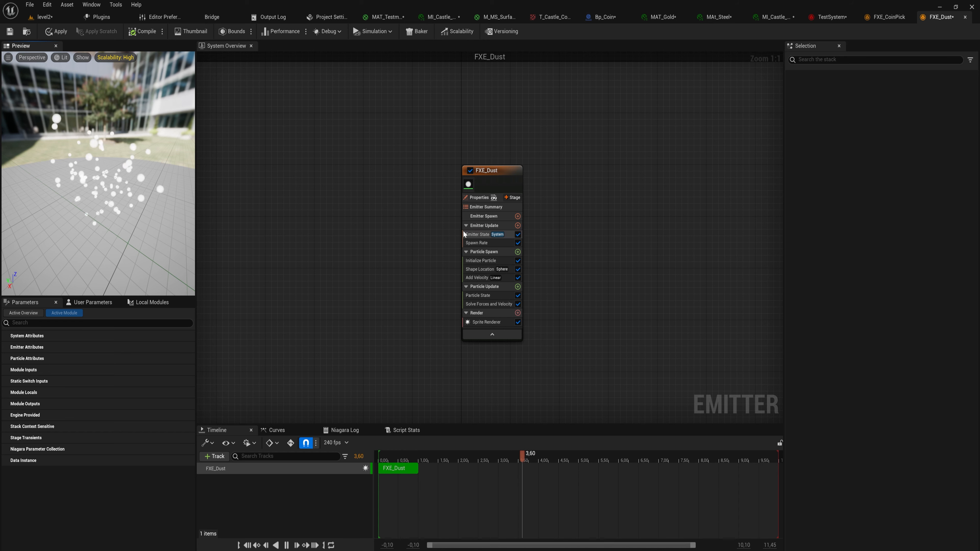
# - Look through the force modules available for Particle Update and add a Curl Noise Force module
pyautogui.click(518, 286)
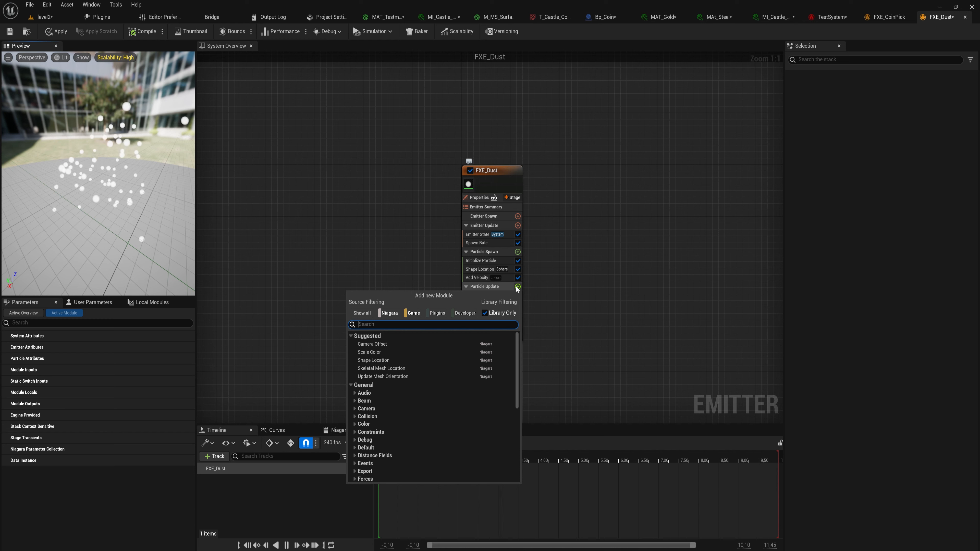
pyautogui.write('force')
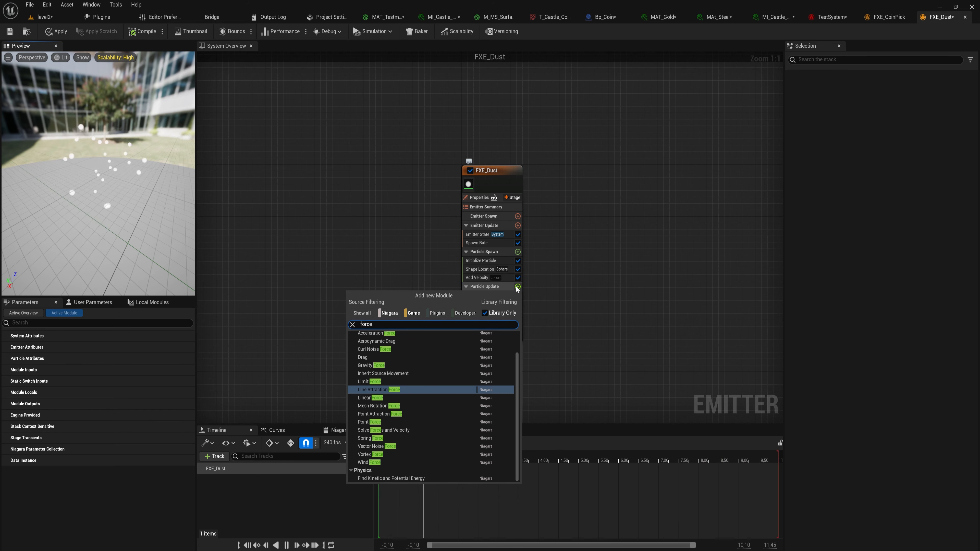
pyautogui.press('BackSpace')
pyautogui.press('BackSpace')
pyautogui.press('BackSpace')
pyautogui.press('BackSpace')
pyautogui.press('BackSpace')
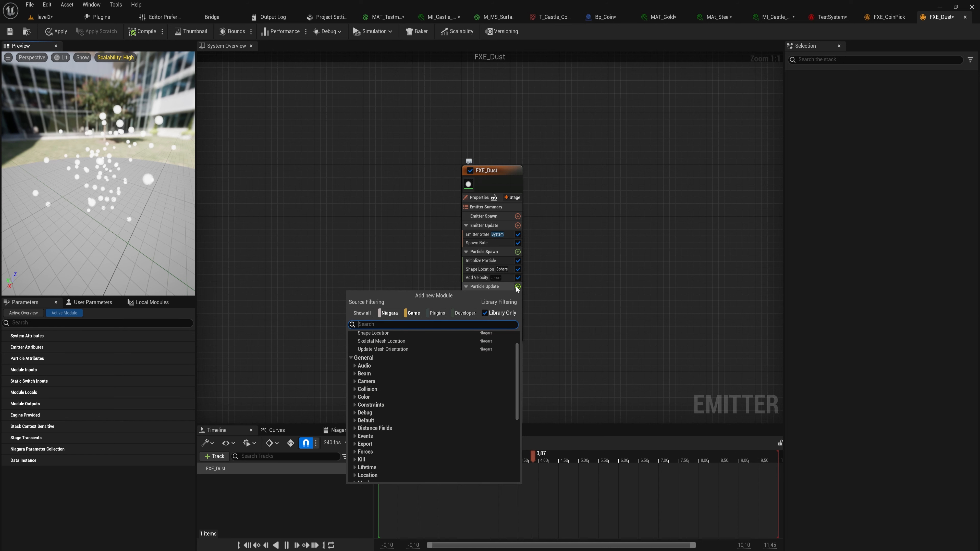
pyautogui.write('curl')
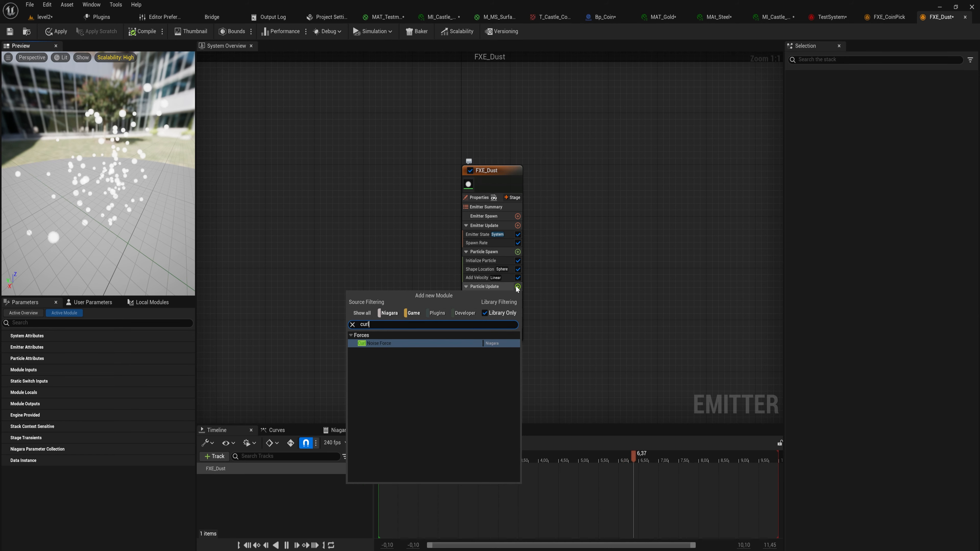
pyautogui.press('Return')
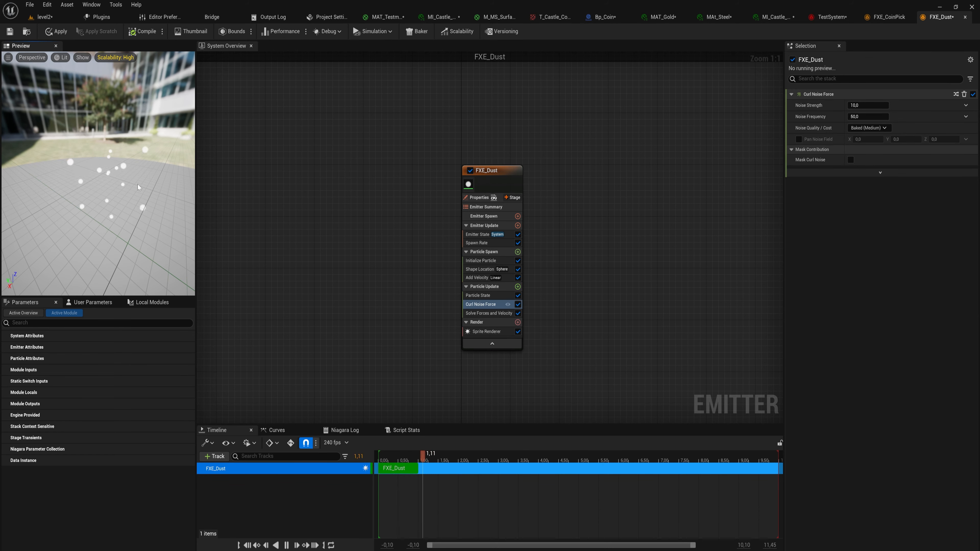
# - Set the Curl Noise Force to a Noise Strength of 50 and a Noise Frequency of 60
pyautogui.moveTo(142, 190)
pyautogui.mouseDown()
pyautogui.moveTo(141, 181)
pyautogui.moveTo(140, 190)
pyautogui.mouseUp()
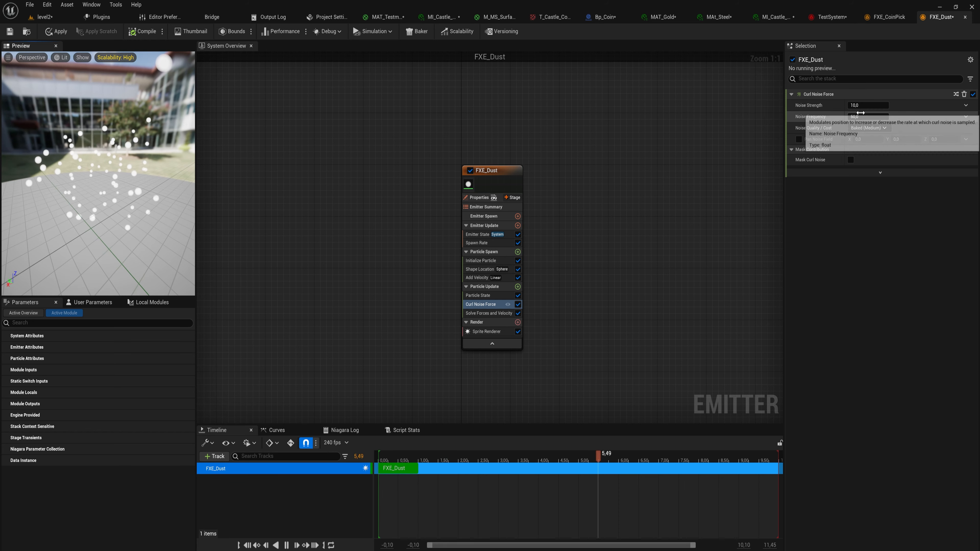
pyautogui.click(863, 106)
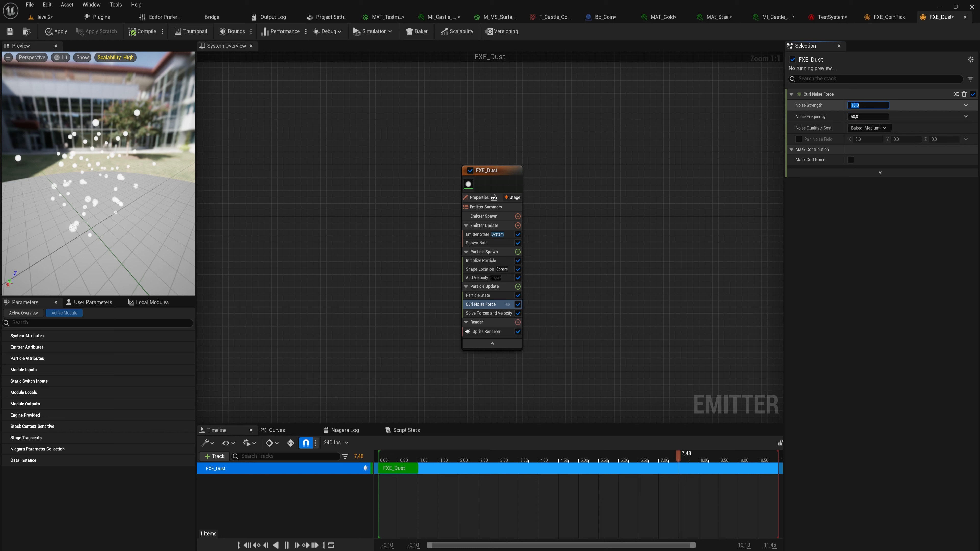
pyautogui.write('50')
pyautogui.press('Return')
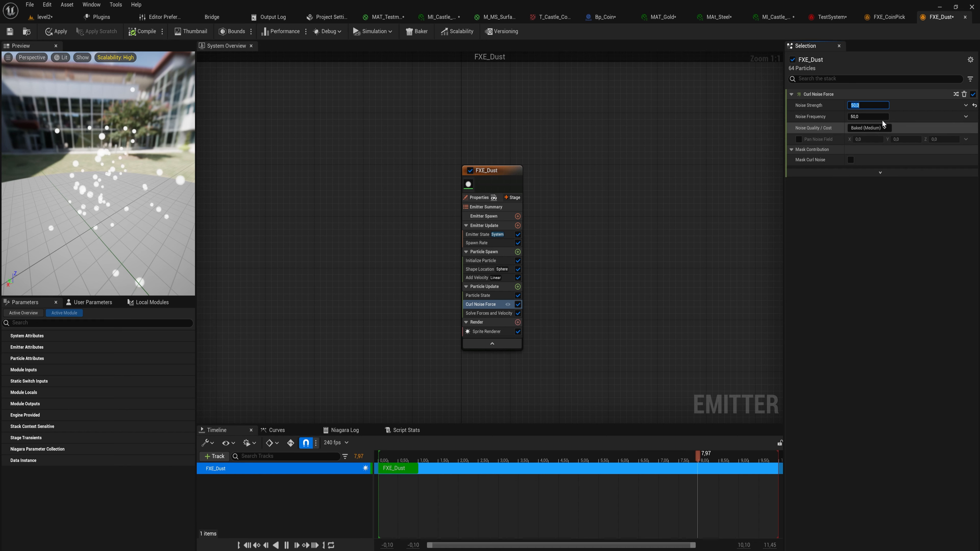
pyautogui.click(875, 117)
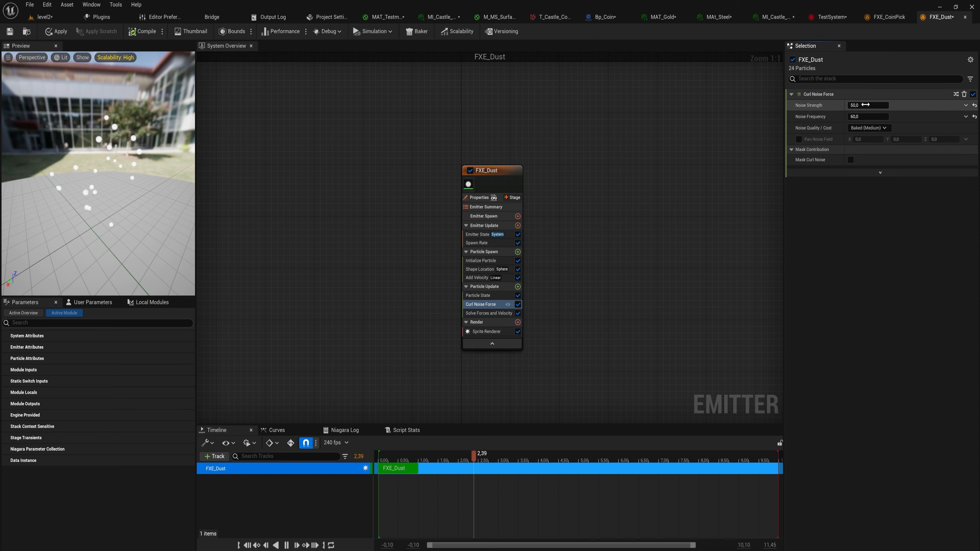
# - With Shape Location disabled, try a curl Noise Strength of 500, set it to 200, and re-enable Shape Location
pyautogui.click(866, 105)
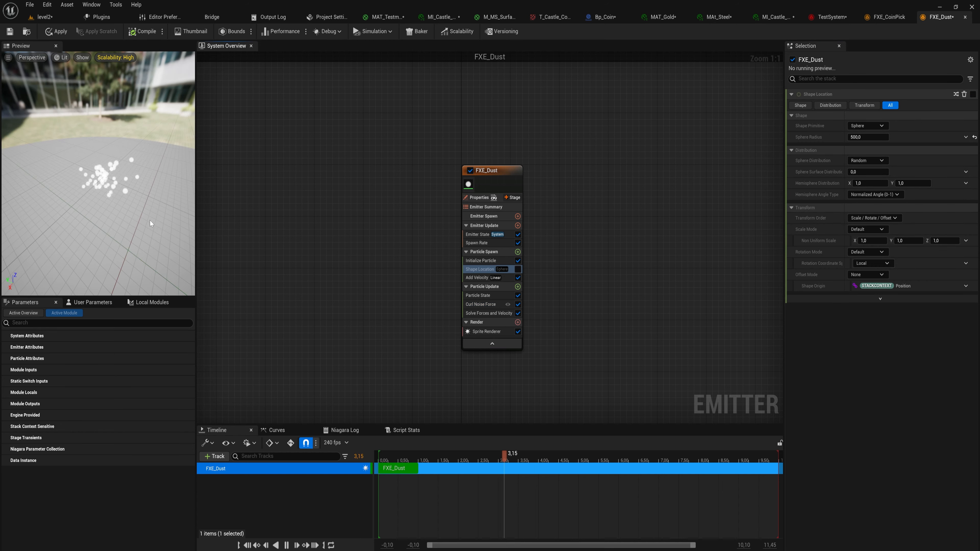
pyautogui.moveTo(150, 223); pyautogui.dragTo(169, 195)
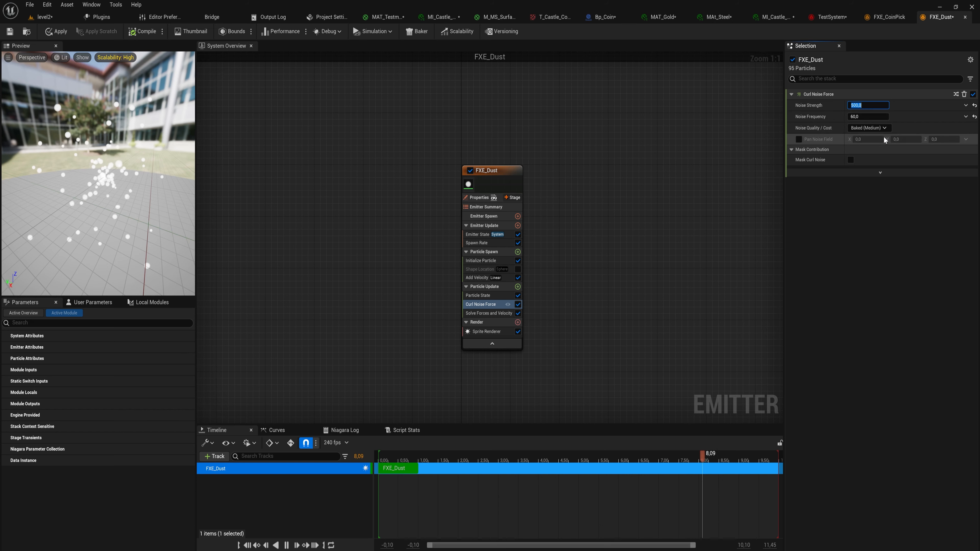
pyautogui.moveTo(892, 160)
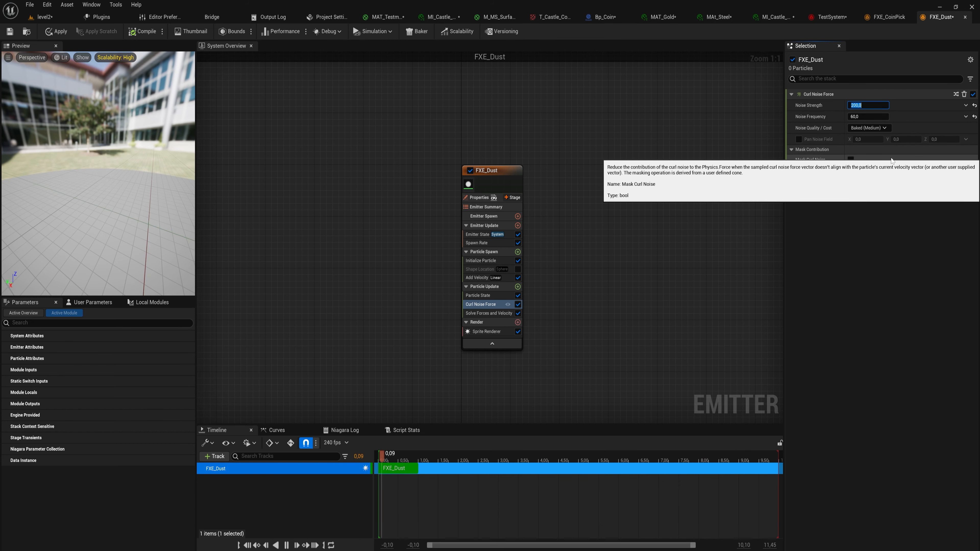
pyautogui.click(517, 270)
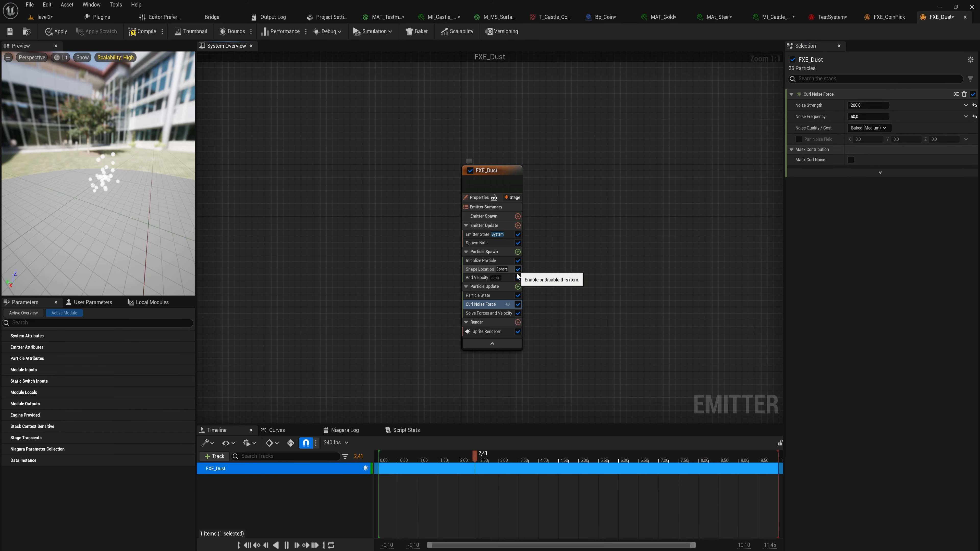
# - Add a Drag module to Particle Update, and reopen the Curl Noise Force settings
pyautogui.click(518, 286)
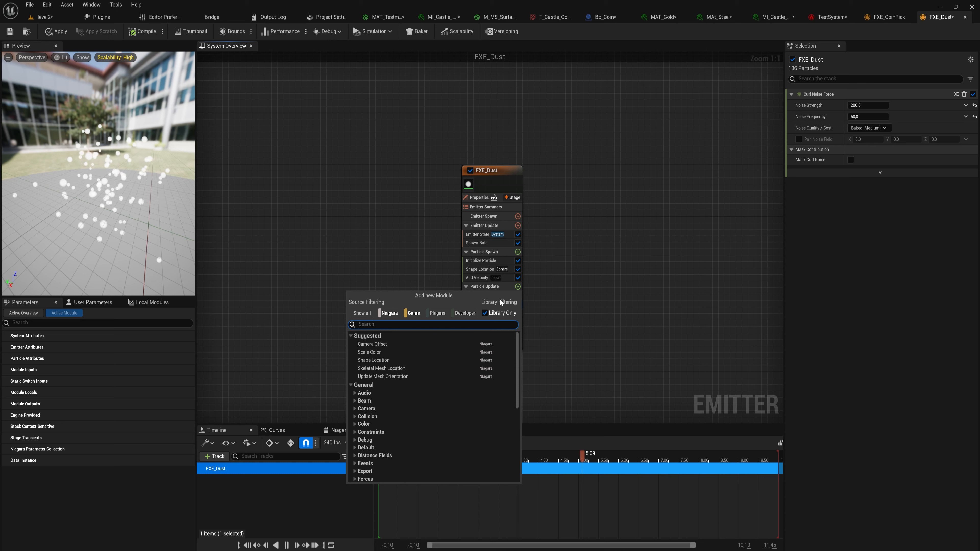
pyautogui.write('force')
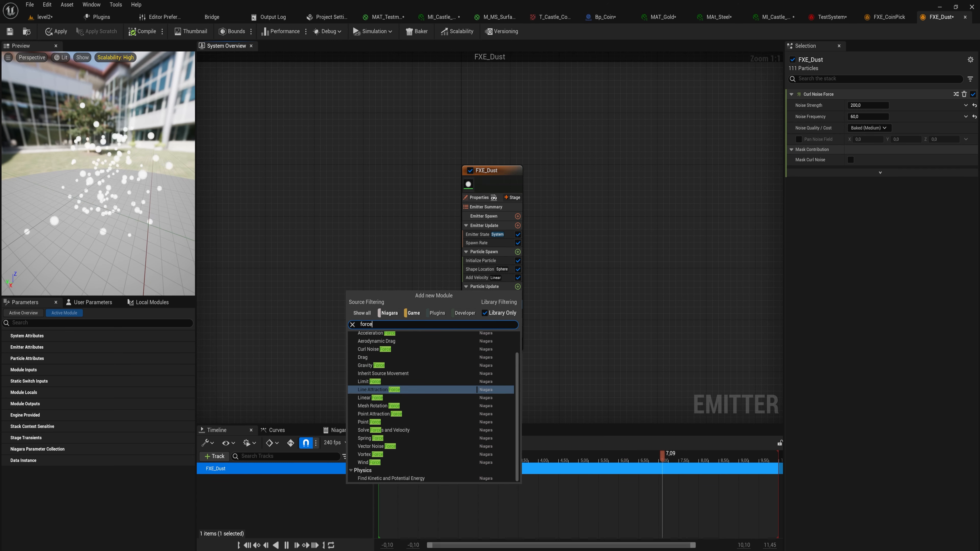
pyautogui.press('Up')
pyautogui.press('Up')
pyautogui.press('Up')
pyautogui.press('Up')
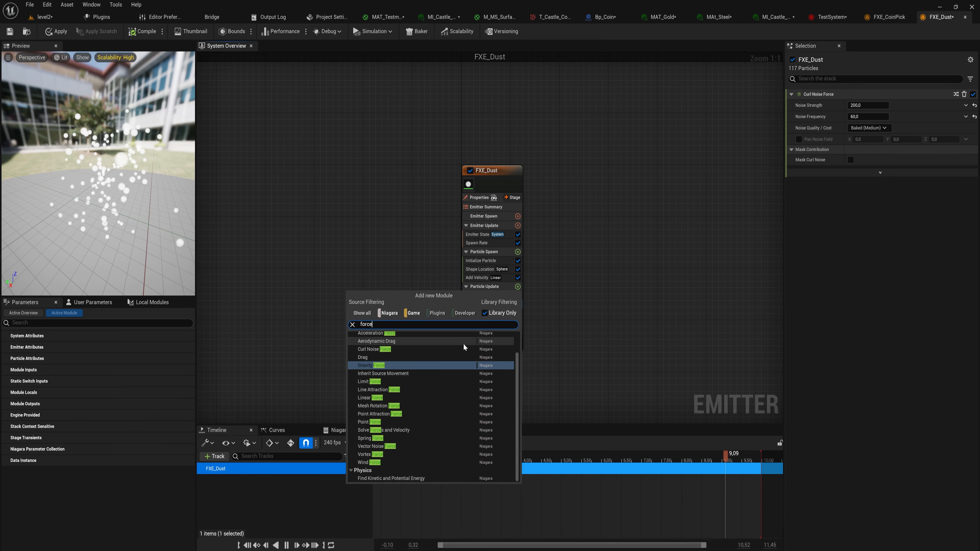
pyautogui.click(452, 358)
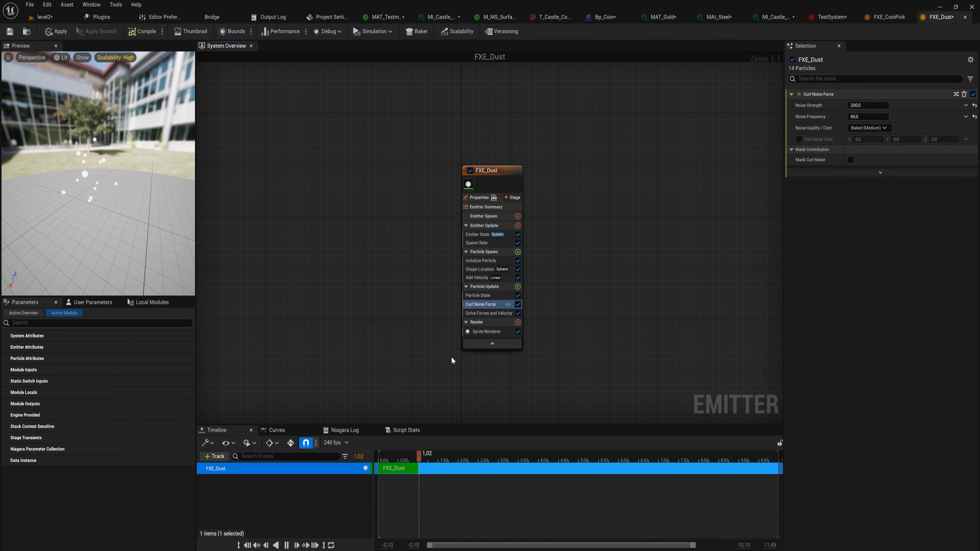
pyautogui.moveTo(94, 172); pyautogui.dragTo(172, 173)
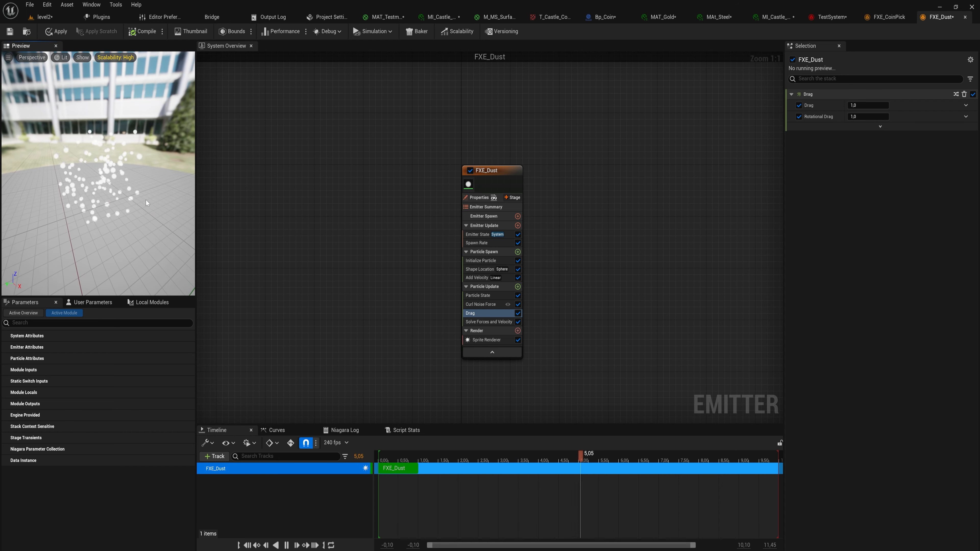
pyautogui.click(493, 305)
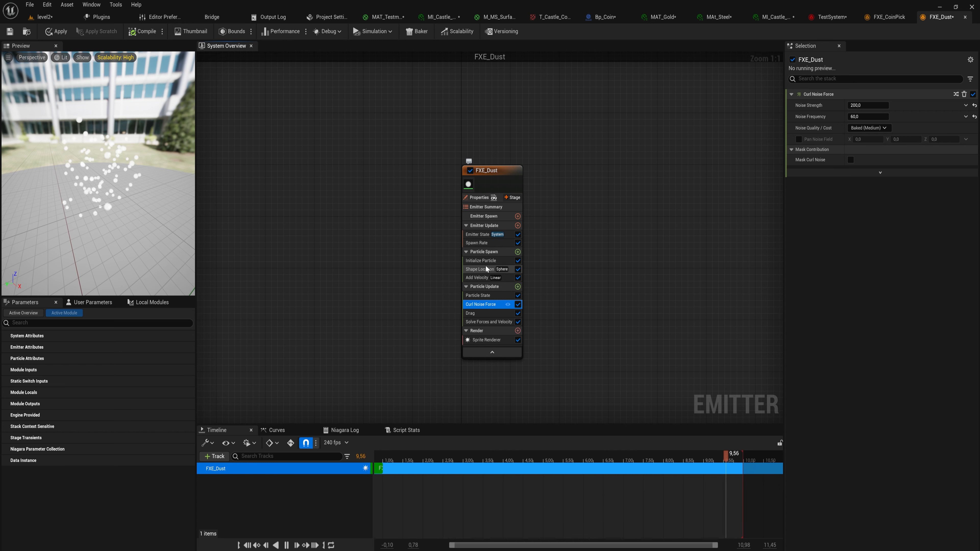
# - Try Vector Scale values of 250 and 100 on the Add Velocity module, and delete the module
pyautogui.click(488, 279)
pyautogui.click(872, 128)
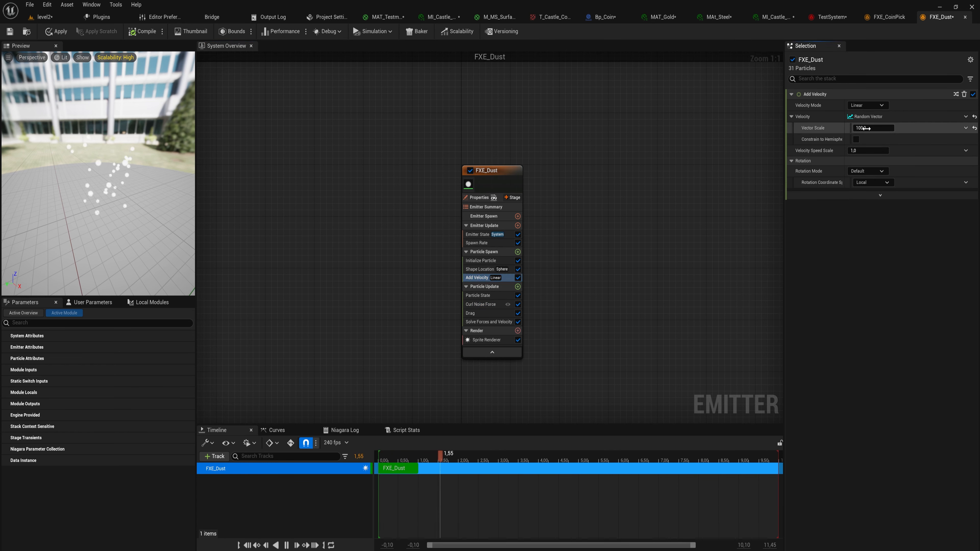
pyautogui.write('250')
pyautogui.press('Return')
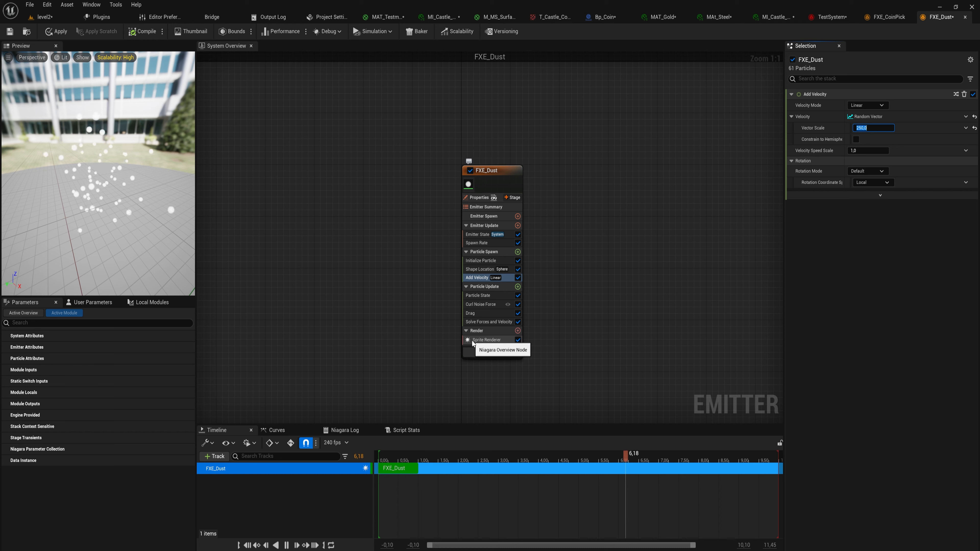
pyautogui.write('100')
pyautogui.press('Return')
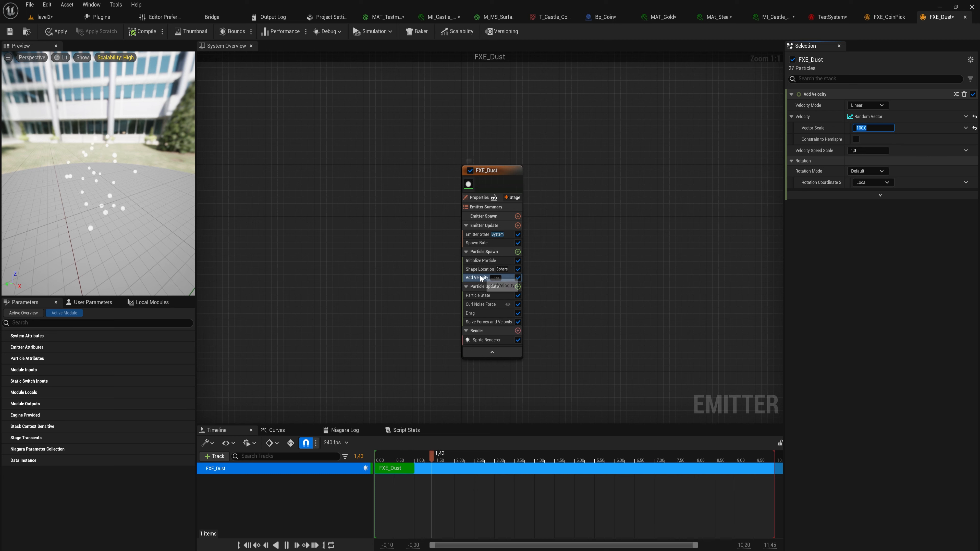
pyautogui.press('Delete')
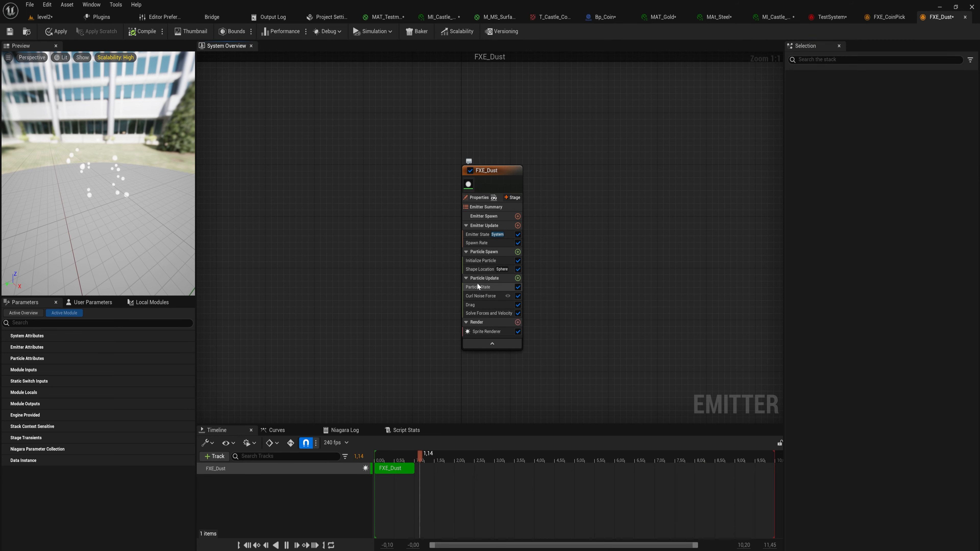
# - Set the Curl Noise Force's Noise Strength to 400, try a Noise Frequency of 40, and set it to 50
pyautogui.click(487, 296)
pyautogui.click(860, 105)
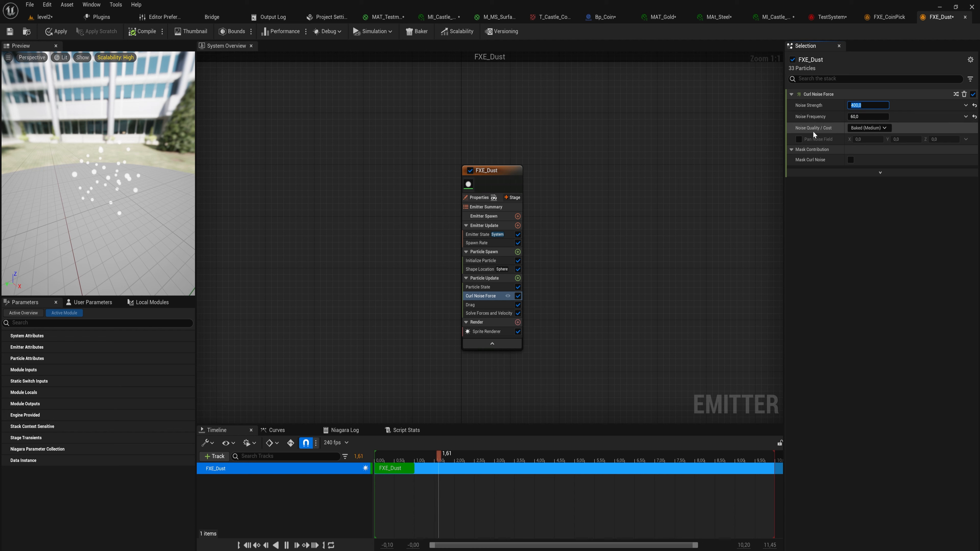
pyautogui.press('Tab')
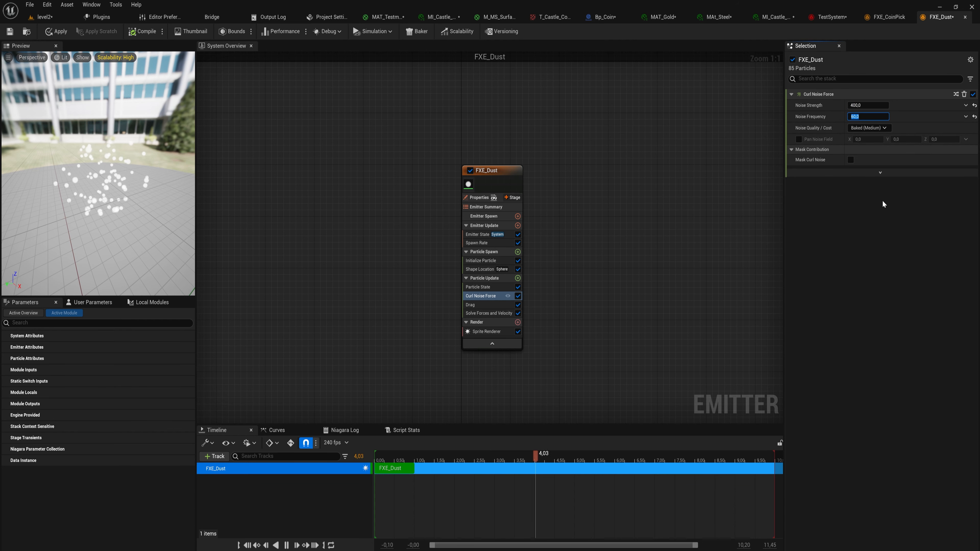
pyautogui.write('40')
pyautogui.press('Return')
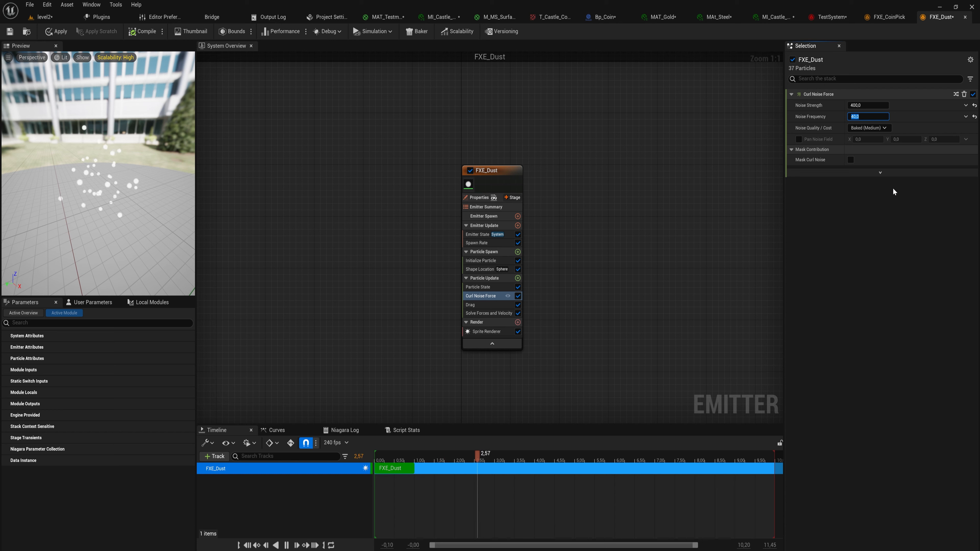
pyautogui.write('50')
pyautogui.press('Return')
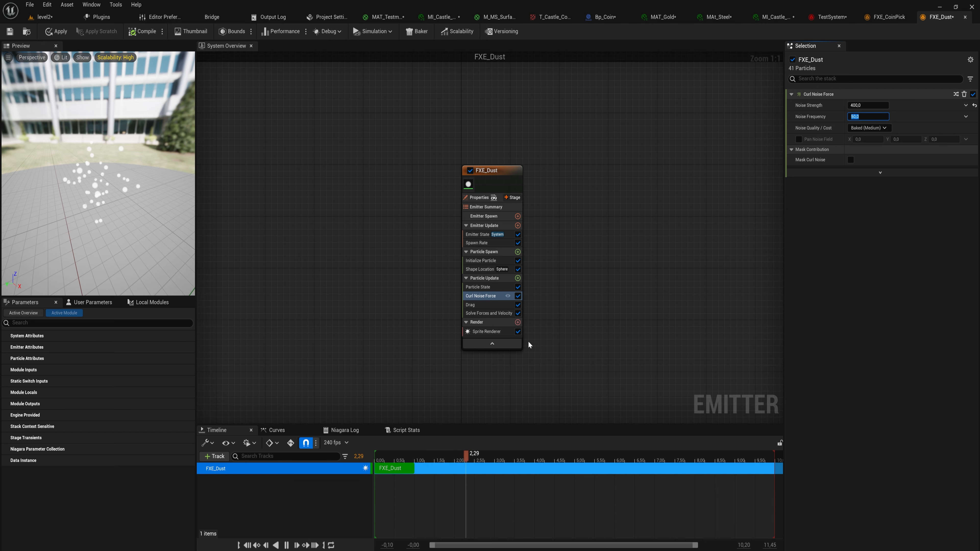
# - Add a Vortex Force module to Particle Update
pyautogui.click(518, 278)
pyautogui.write('vor')
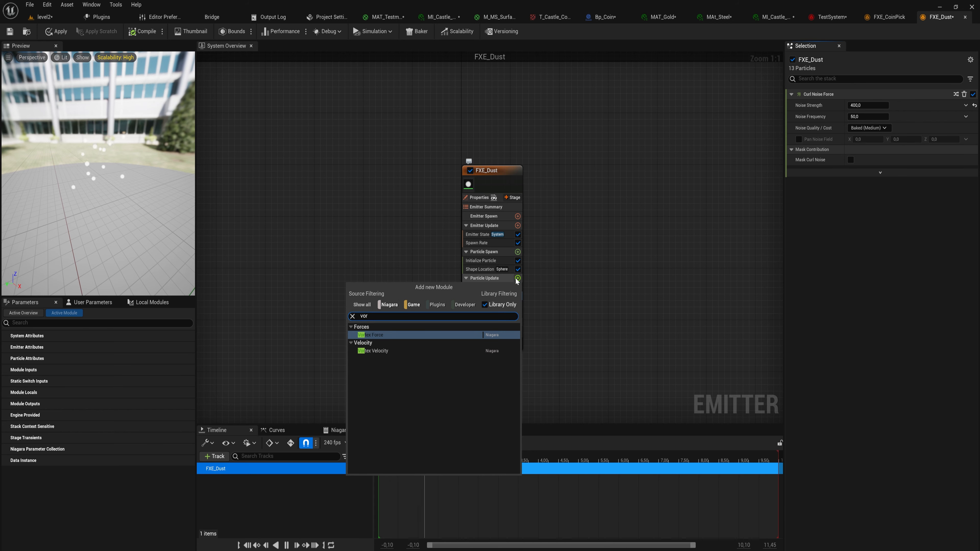
pyautogui.press('Return')
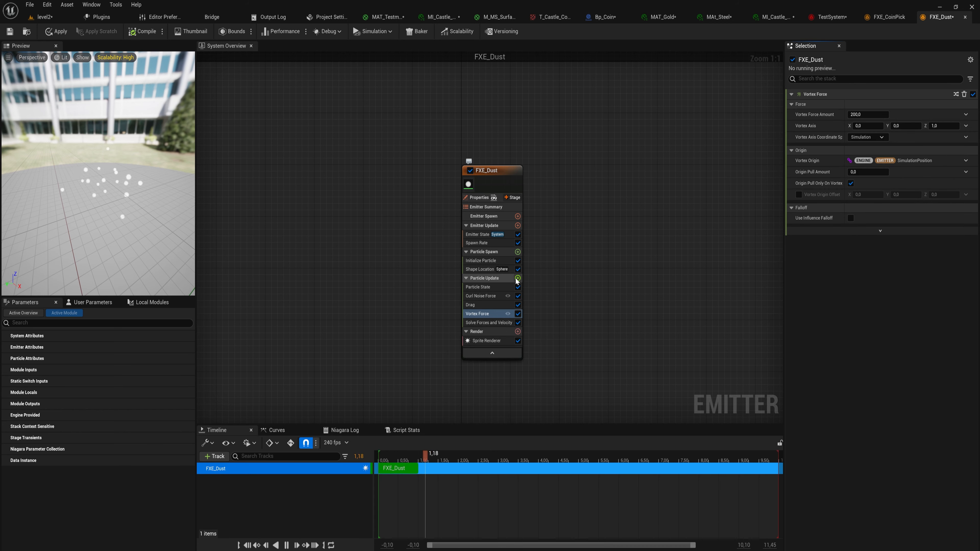
# - Try Vortex Force Amounts of 450 and -450, and return the amount to 450
pyautogui.moveTo(79, 108); pyautogui.dragTo(86, 153)
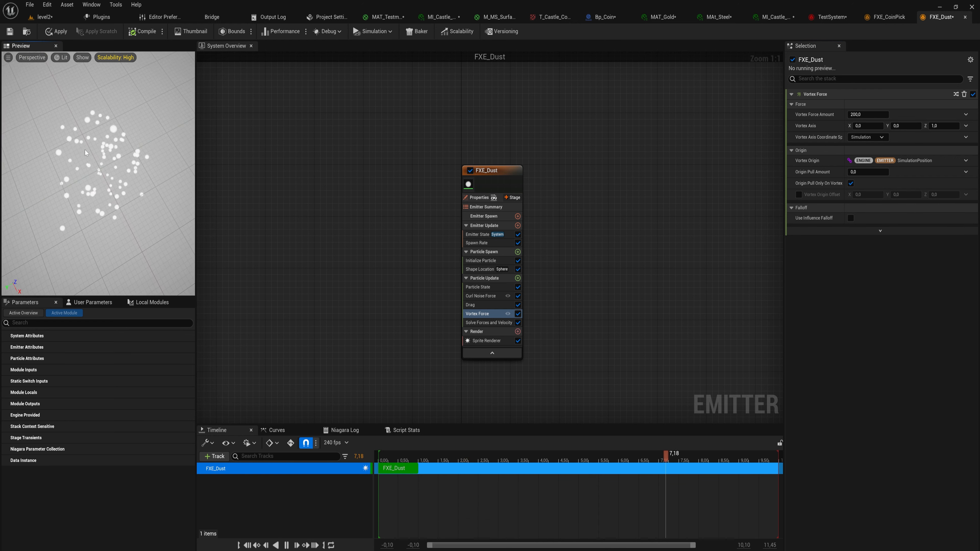
pyautogui.click(869, 115)
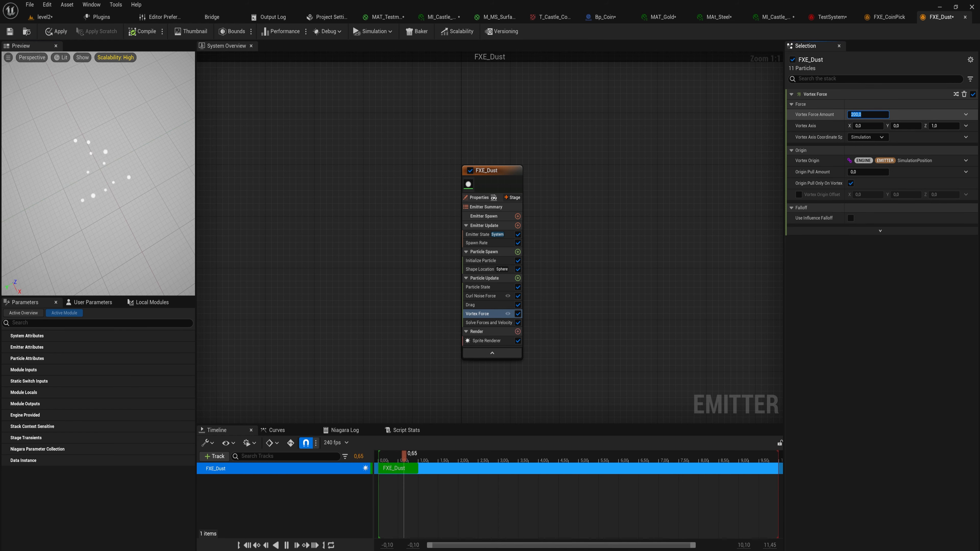
pyautogui.press('Return')
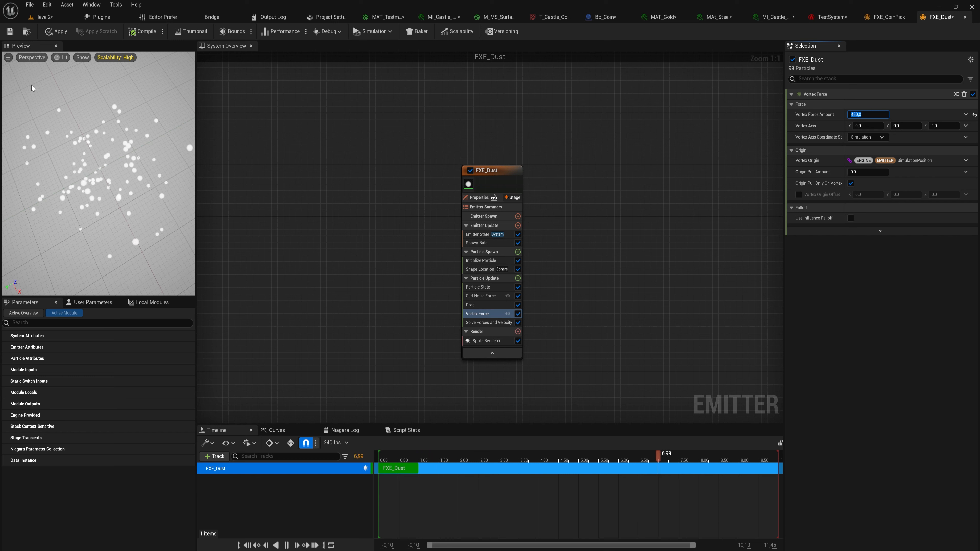
pyautogui.click(870, 114)
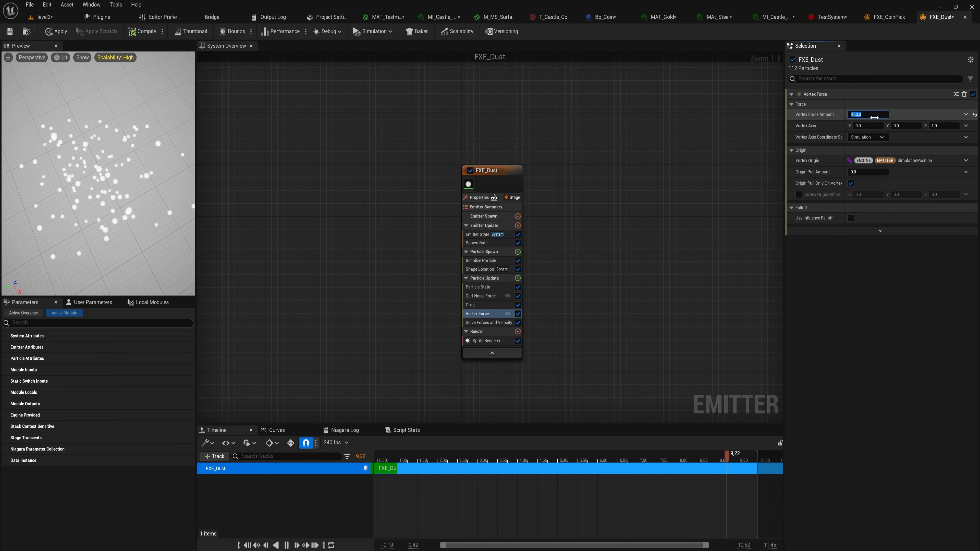
pyautogui.press('Return')
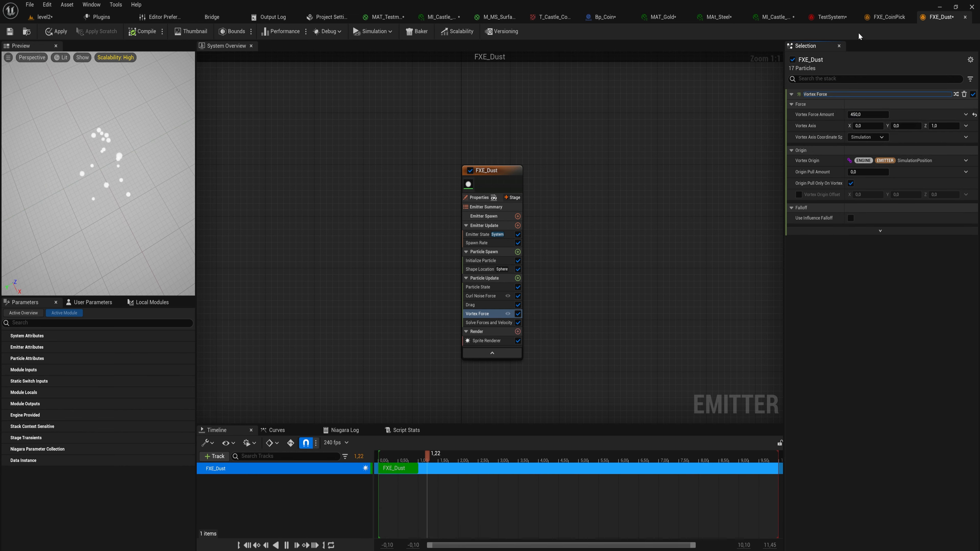
pyautogui.click(852, 115)
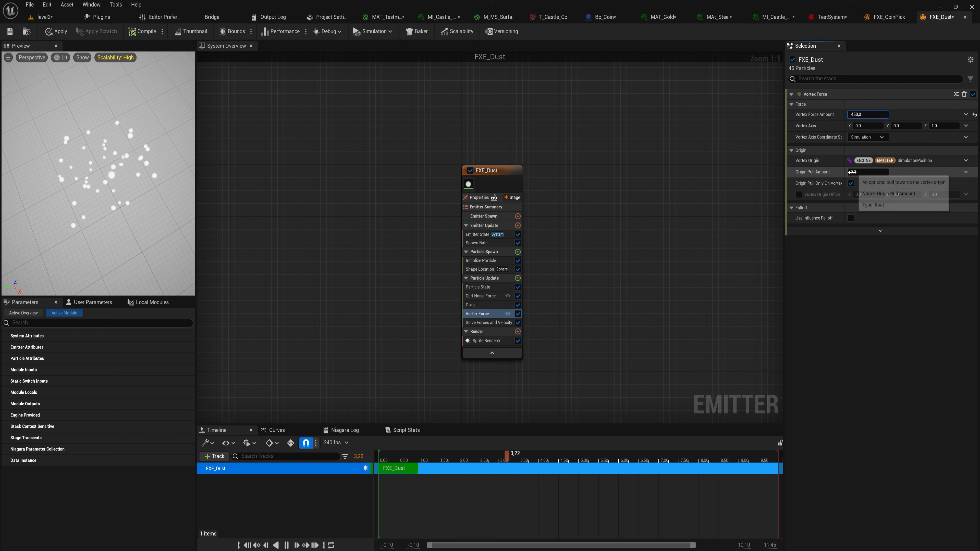
pyautogui.write('-')
pyautogui.press('Return')
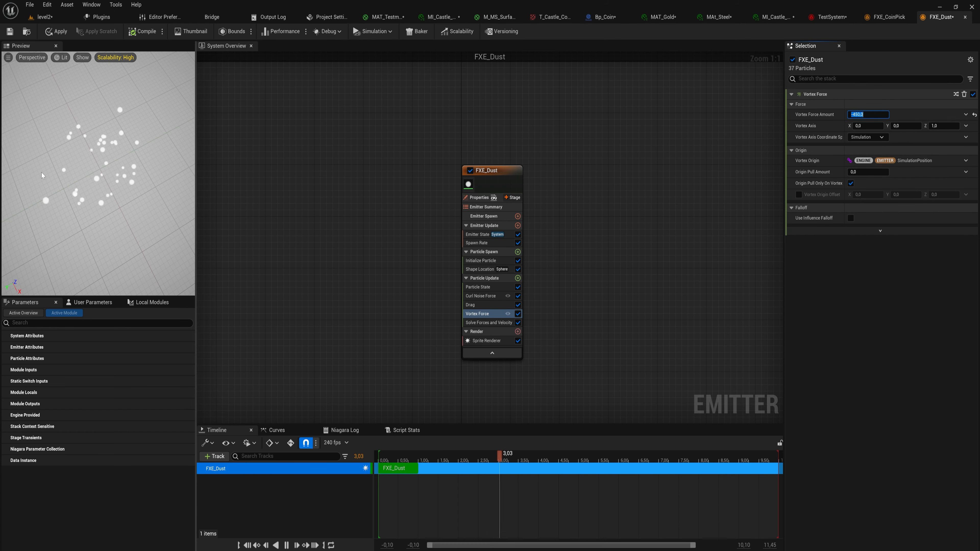
pyautogui.write('450')
pyautogui.press('Tab')
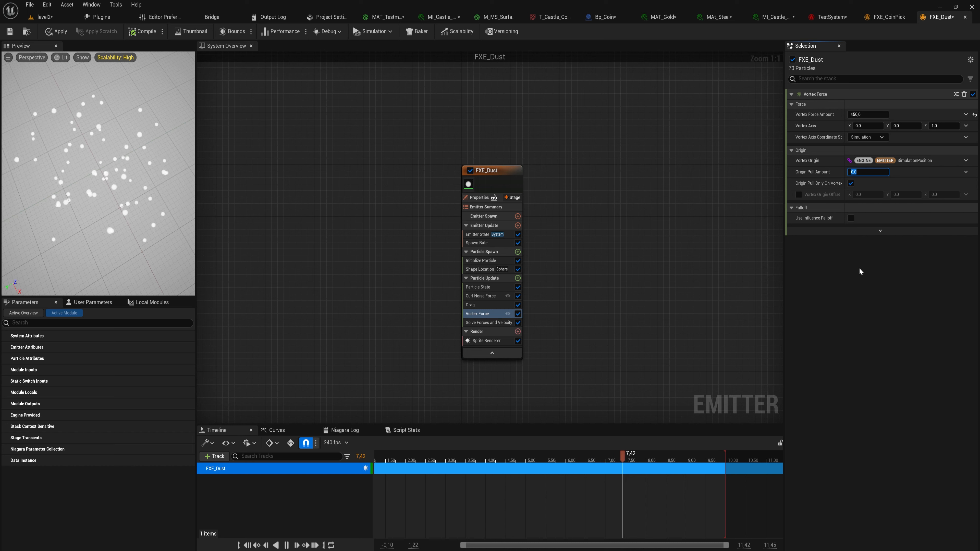
# - Try Origin Pull Amounts of 500 and -500, restore it to 0, and set the Vortex Force Amount to 200
pyautogui.write('500')
pyautogui.press('Return')
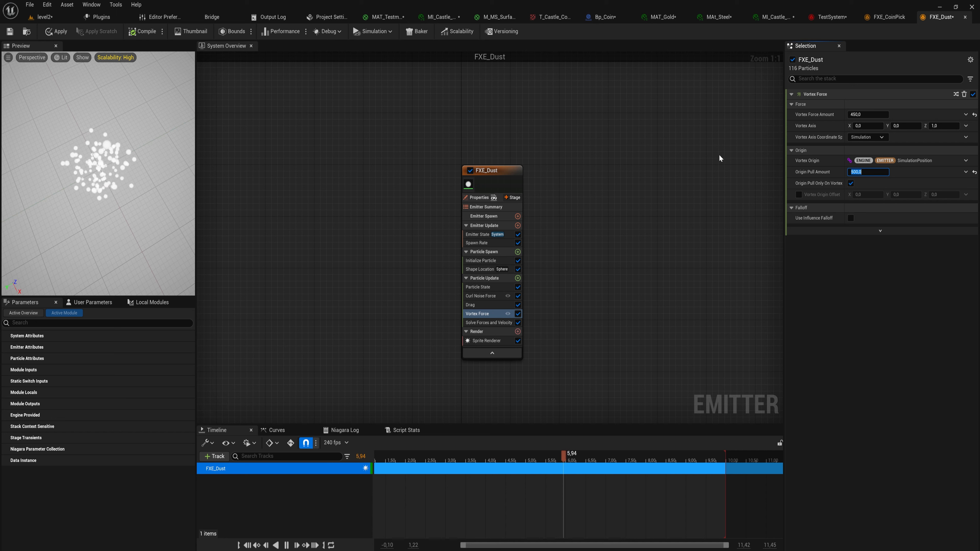
pyautogui.write('-500')
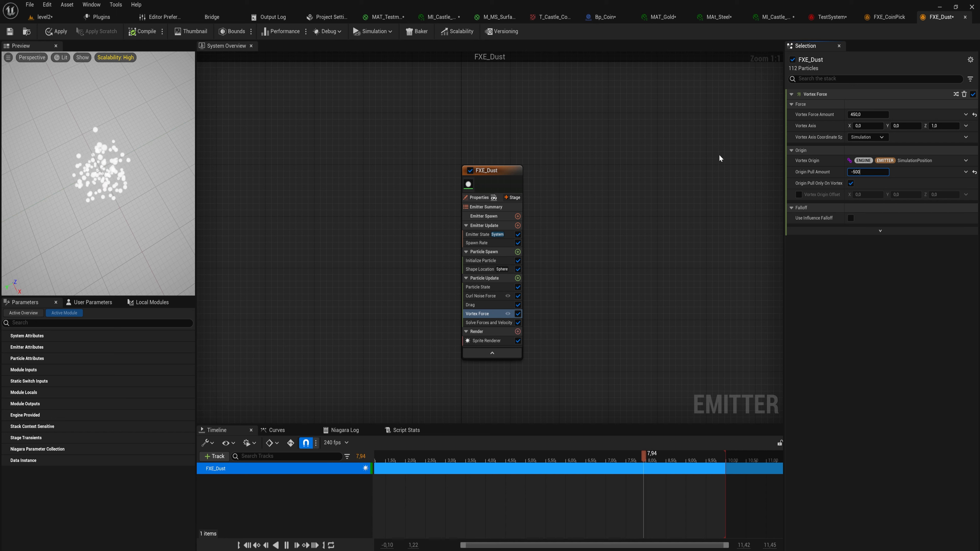
pyautogui.press('Return')
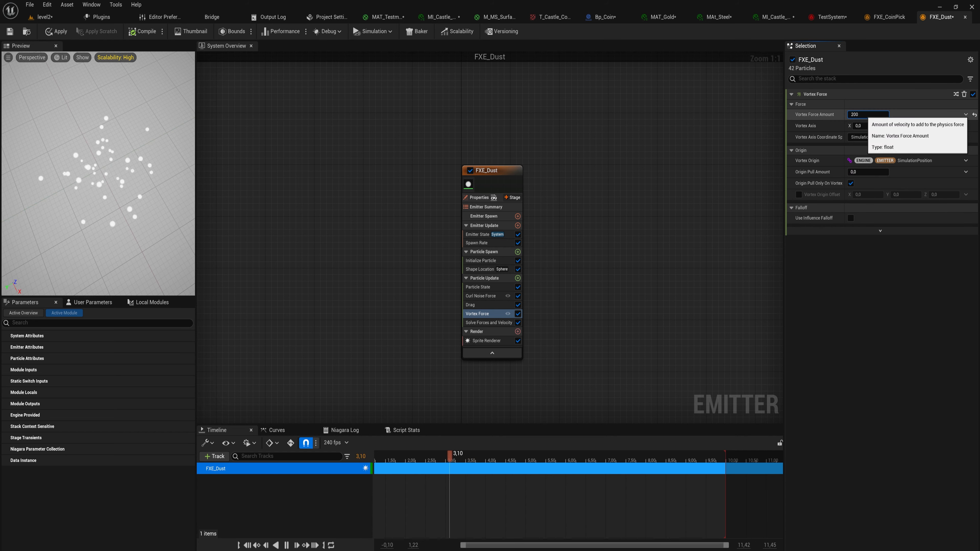
pyautogui.click(117, 227)
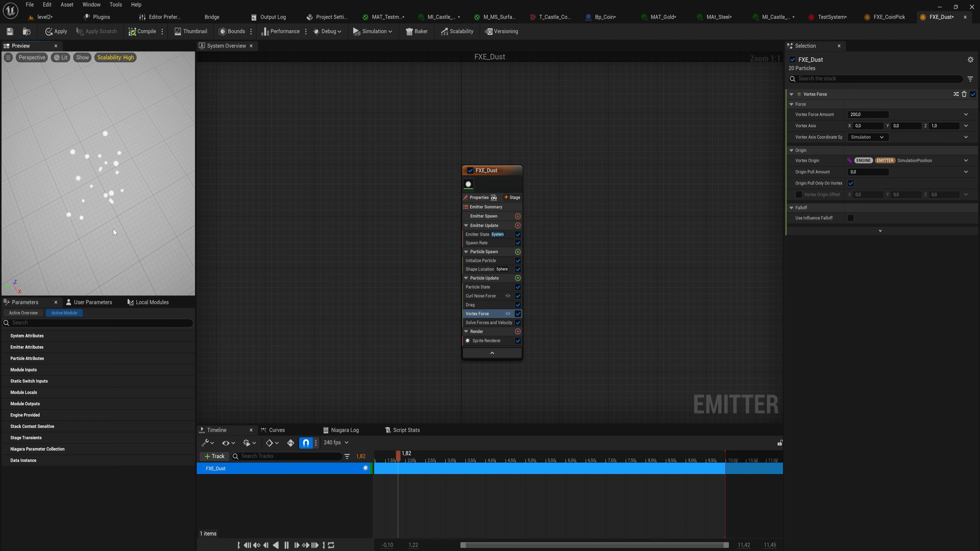
# - Set the Sprite Size Mode in Initialize Particle to Random Uniform and examine the particles in the preview
pyautogui.moveTo(118, 227); pyautogui.dragTo(131, 165)
pyautogui.click(483, 261)
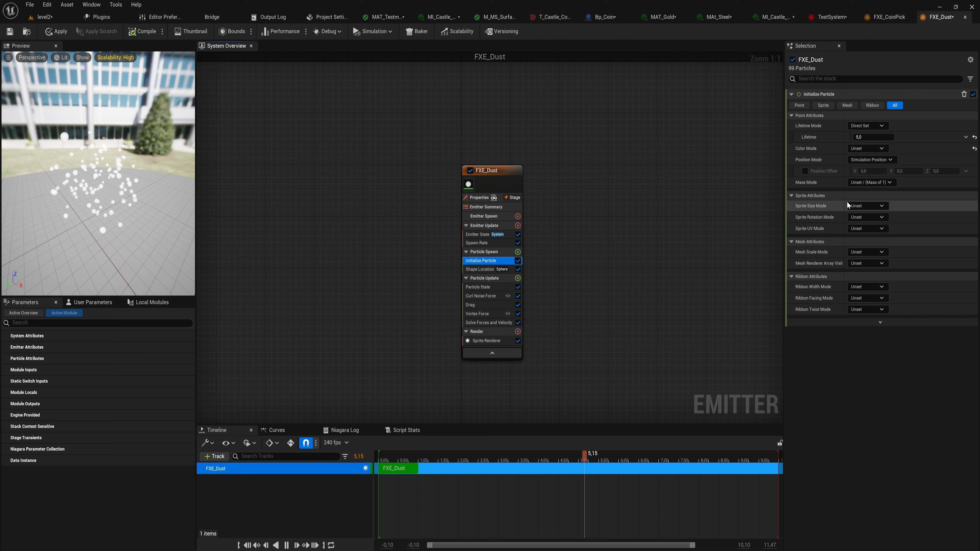
pyautogui.click(874, 208)
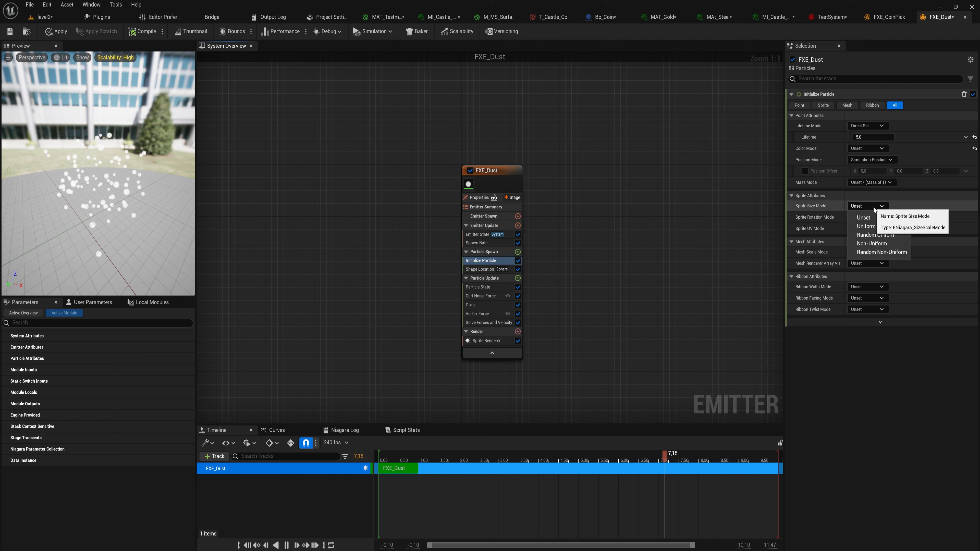
pyautogui.click(897, 235)
pyautogui.click(873, 217)
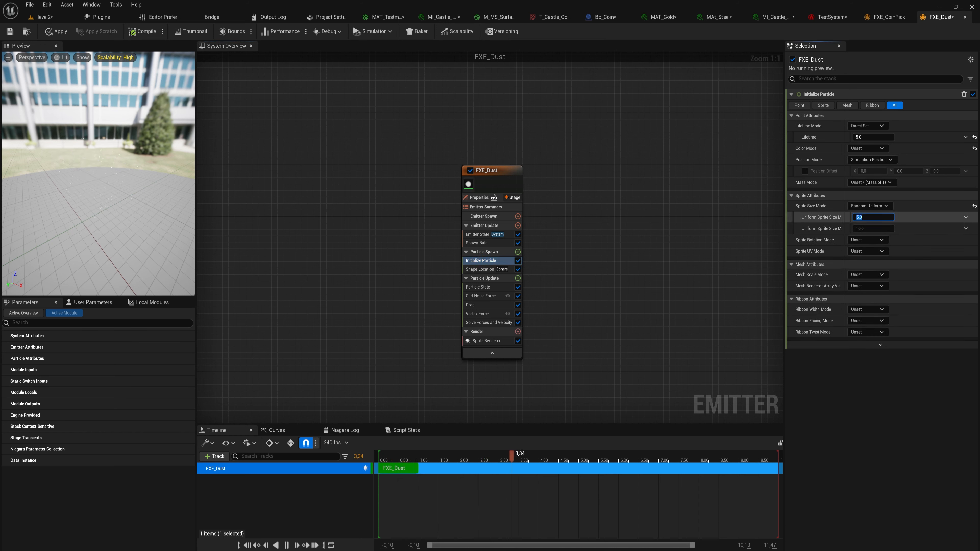
pyautogui.moveTo(116, 159); pyautogui.dragTo(93, 129)
pyautogui.scroll(3, 122, 170)
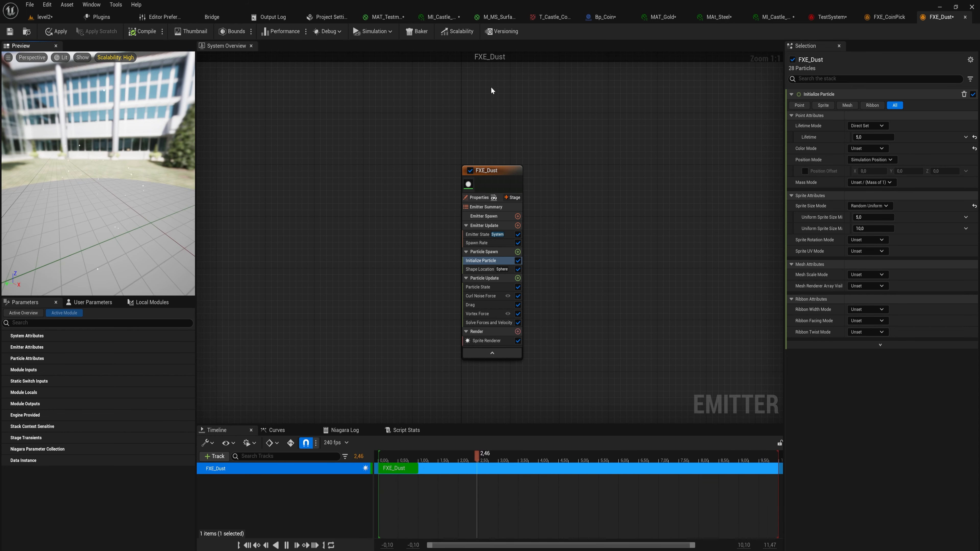
# - Set the Spawn Rate's random range to a minimum of 60 and a maximum of 150
pyautogui.click(496, 173)
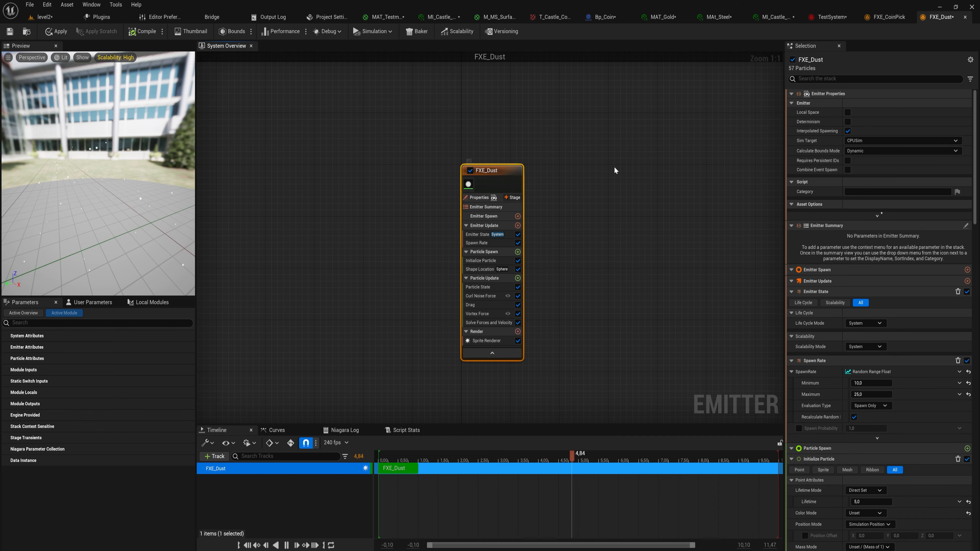
pyautogui.click(490, 244)
pyautogui.click(874, 116)
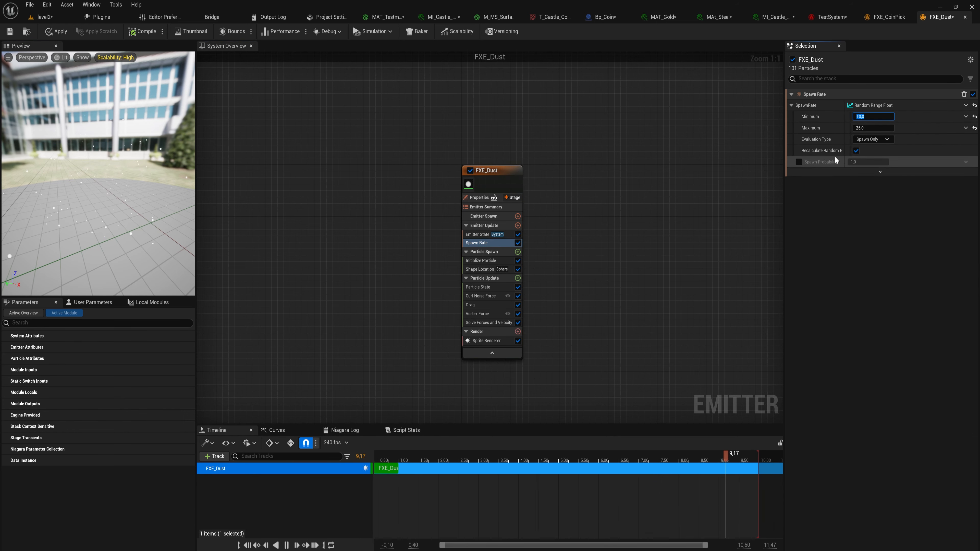
pyautogui.write('60')
pyautogui.press('Tab')
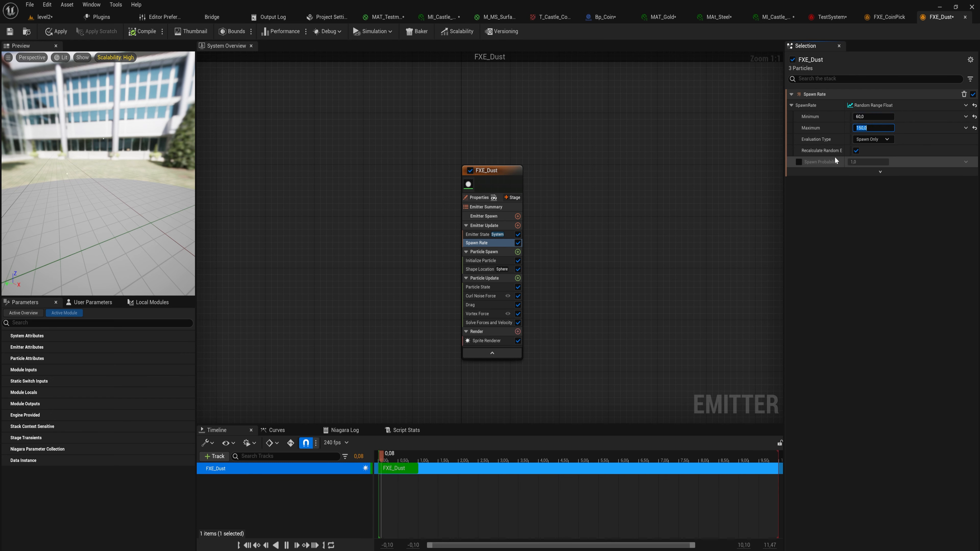
pyautogui.moveTo(135, 195)
pyautogui.mouseDown()
pyautogui.moveTo(120, 201)
pyautogui.moveTo(127, 206)
pyautogui.moveTo(136, 194)
pyautogui.mouseUp()
pyautogui.scroll(-3, 135, 194)
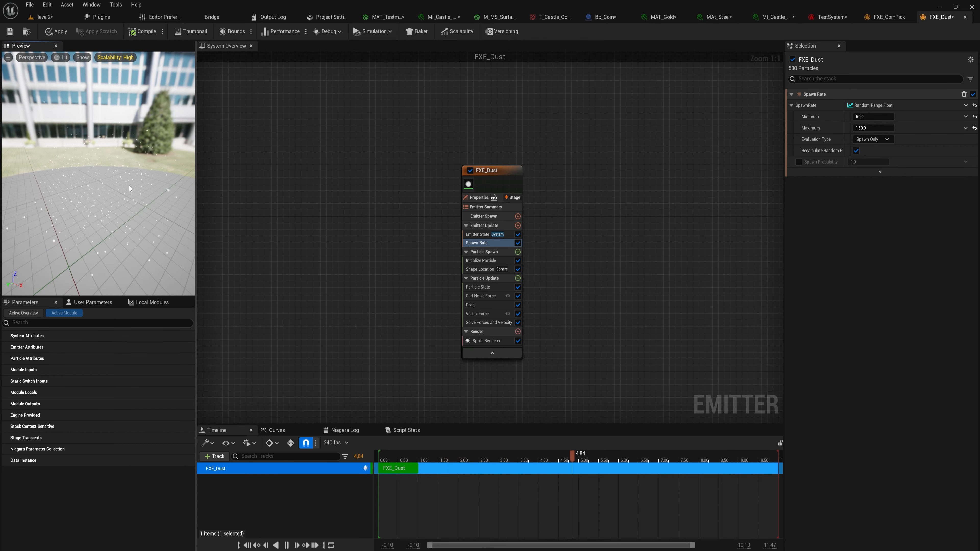
# - Add a Scale Color module to Particle Update
pyautogui.click(518, 278)
pyautogui.write('color')
pyautogui.press('Up')
pyautogui.press('Return')
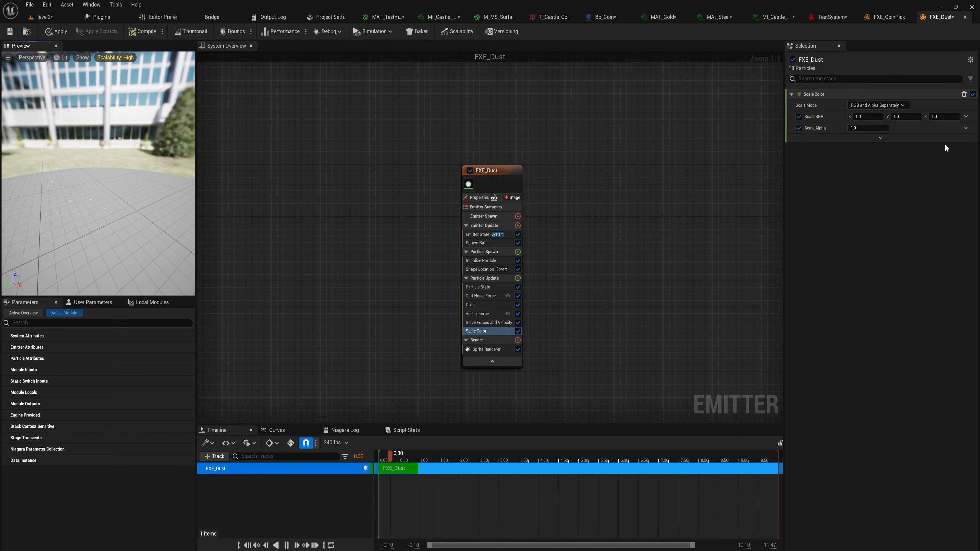
# - Drive the Scale Alpha of Scale Color with a Float from Curve input, and select its curve
pyautogui.click(966, 128)
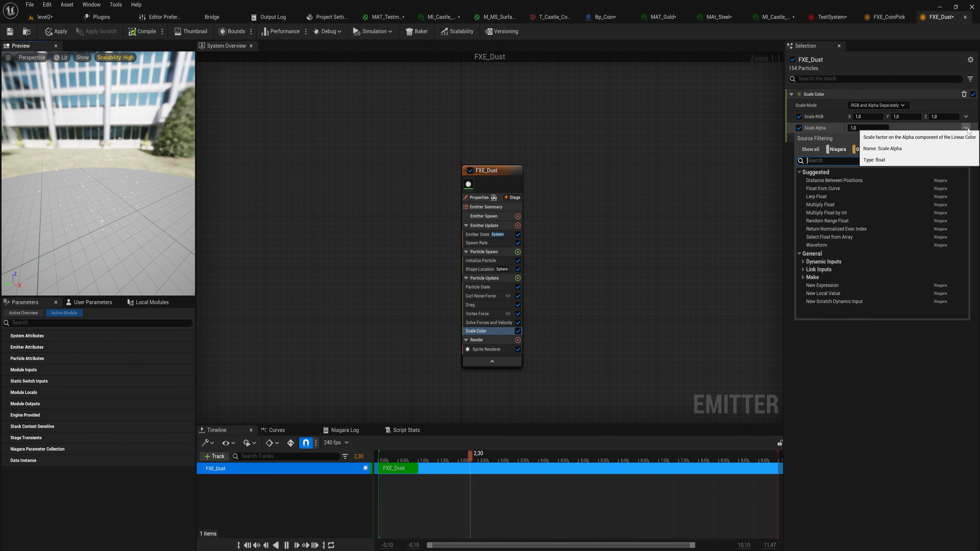
pyautogui.write('curve')
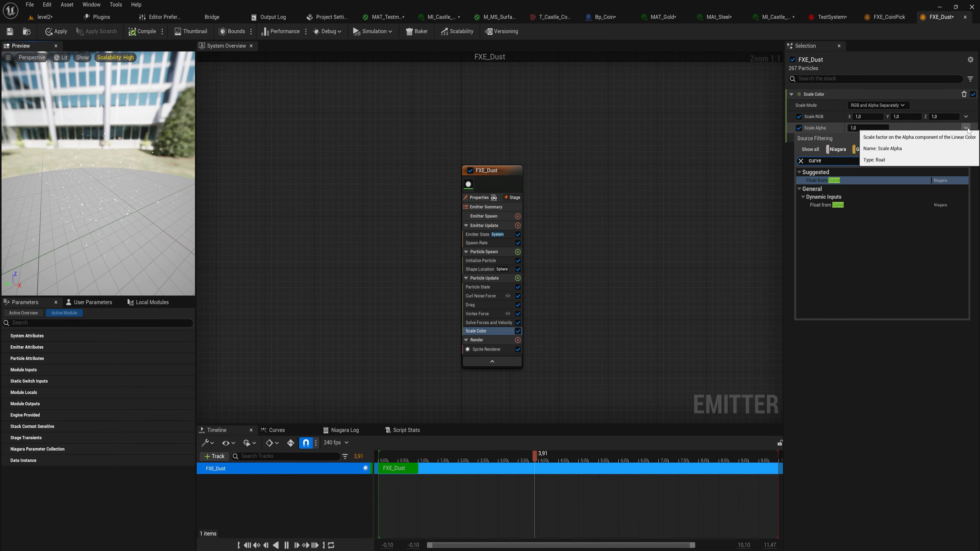
pyautogui.click(870, 181)
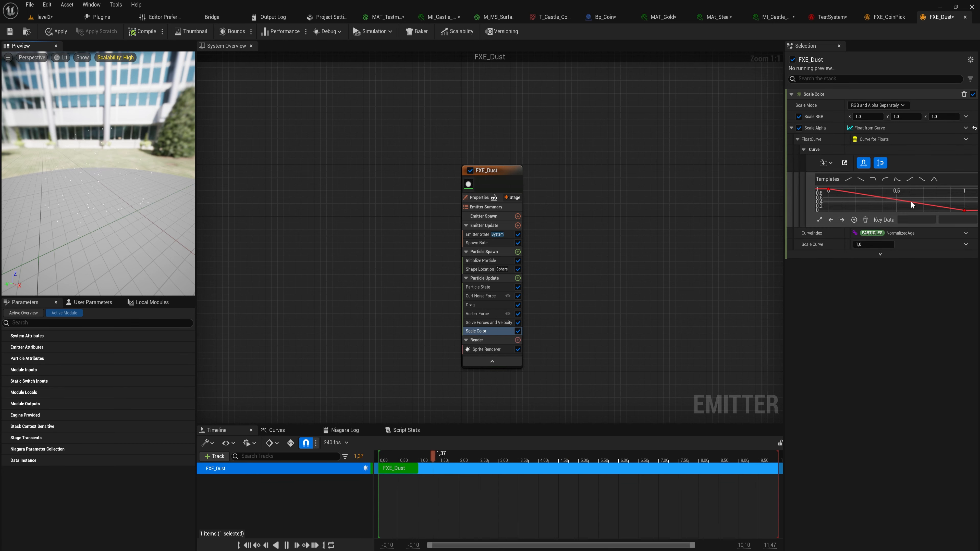
pyautogui.click(922, 206)
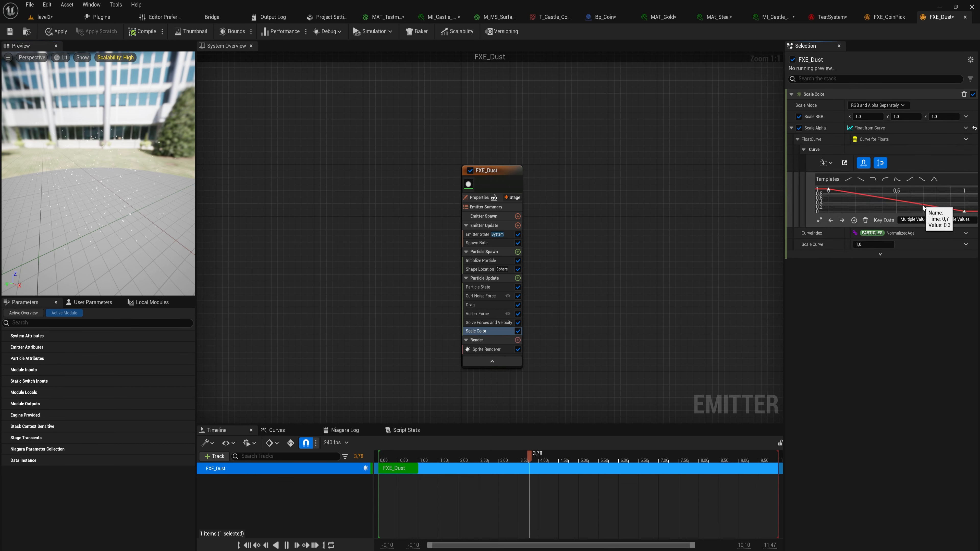
# - Shape the Scale Alpha curve with a key at time 0.8 and value 0.85
pyautogui.moveTo(924, 206); pyautogui.dragTo(941, 194)
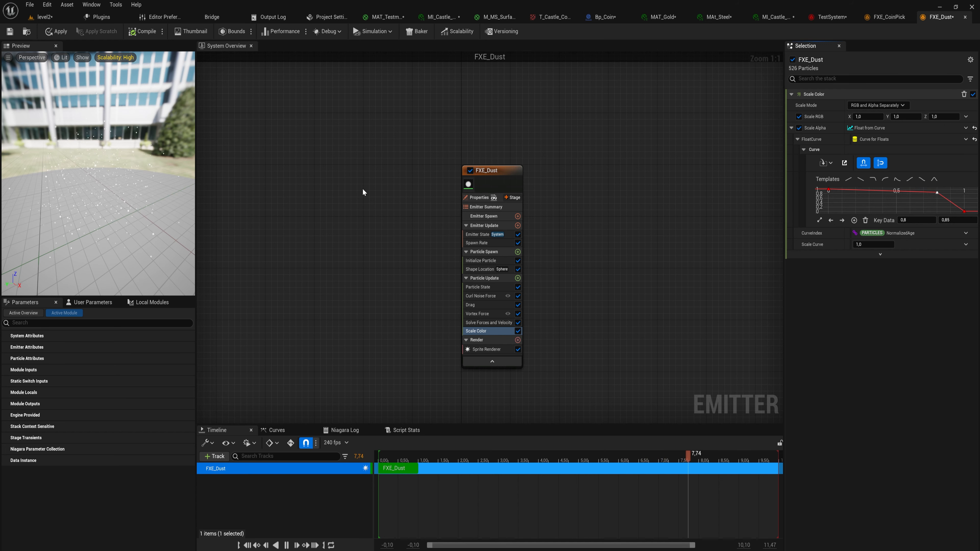
# - Drive Scale RGB with Make Vector from Linear Color RGB, and feed its Color from a Color from Curve input
pyautogui.click(966, 128)
pyautogui.write('col')
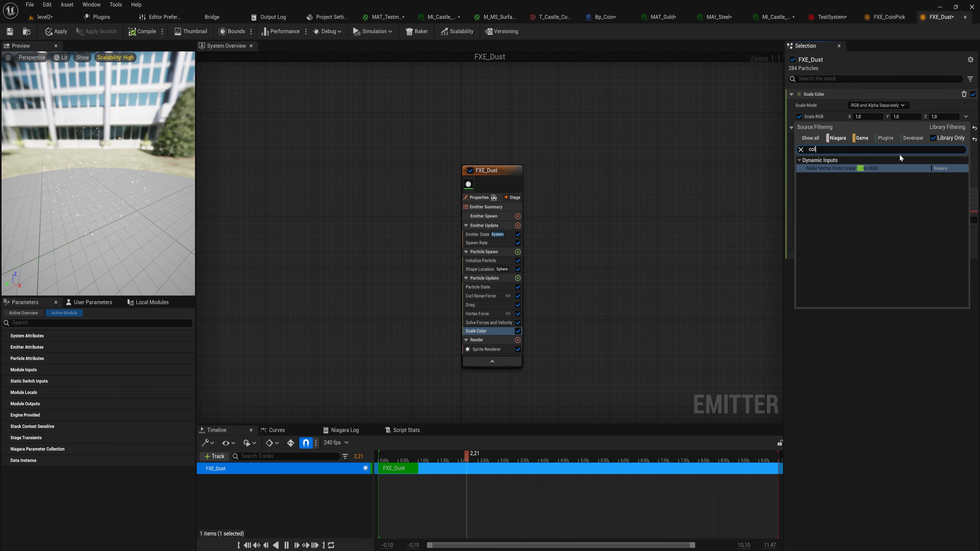
pyautogui.press('Return')
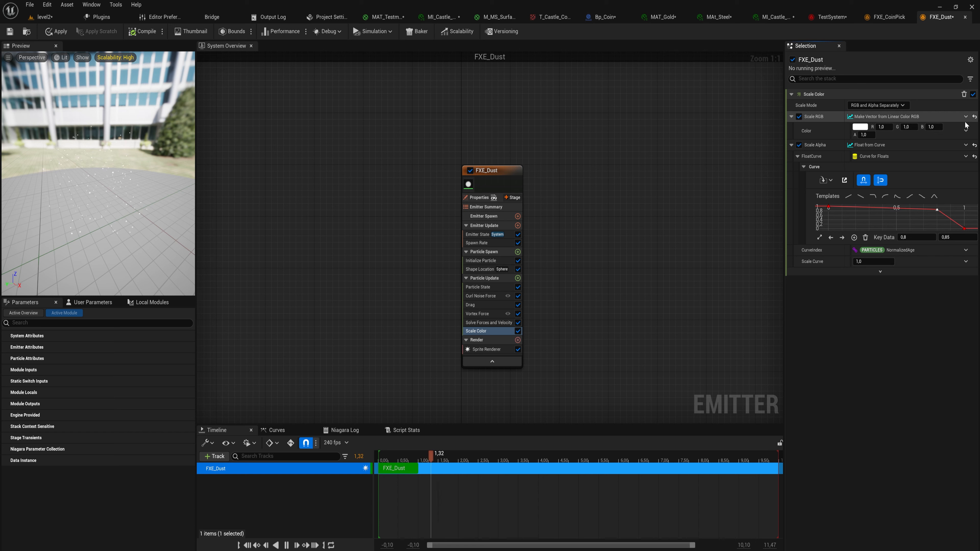
pyautogui.click(966, 131)
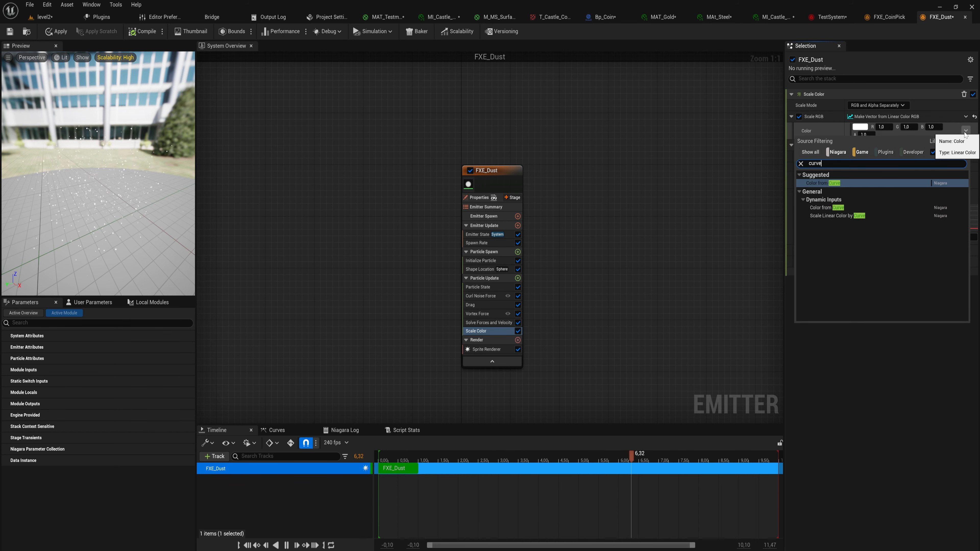
pyautogui.click(888, 183)
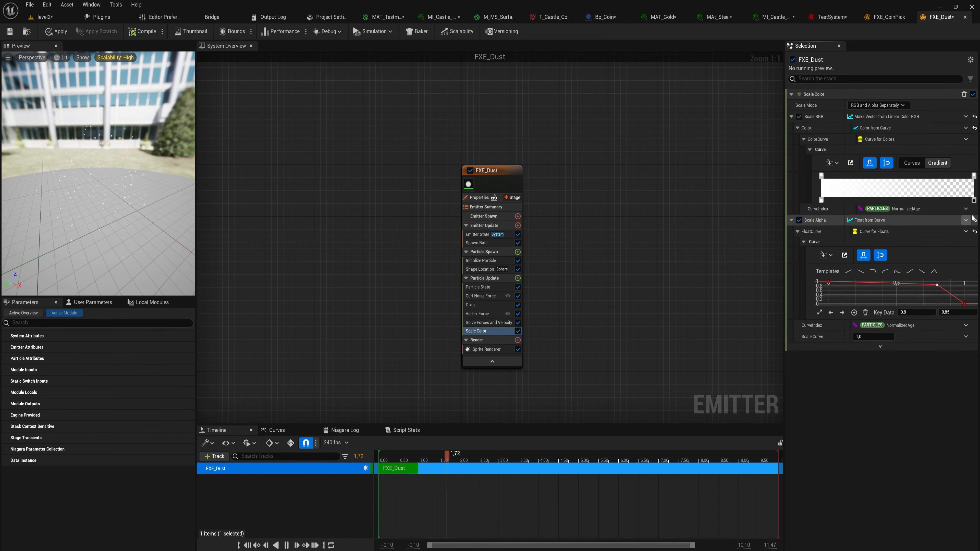
# - Color the start stop of the Scale RGB gradient magenta and its end stop cyan
pyautogui.doubleClick(821, 175)
pyautogui.moveTo(679, 223); pyautogui.dragTo(696, 191)
pyautogui.click(779, 377)
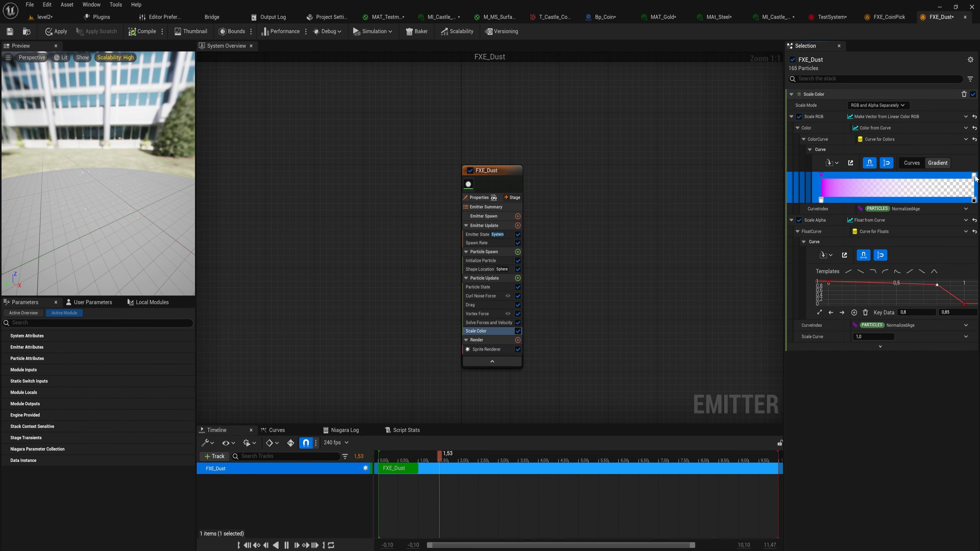
pyautogui.doubleClick(975, 176)
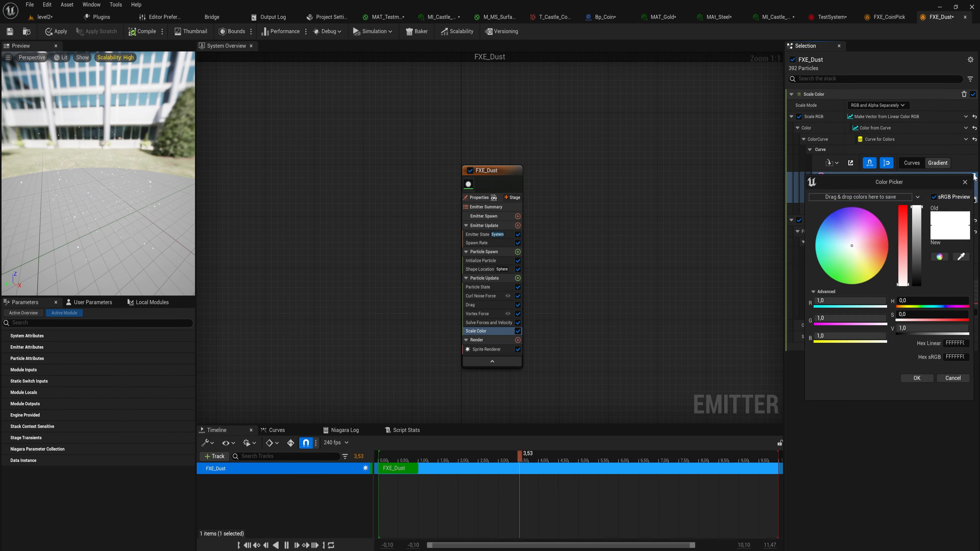
pyautogui.click(815, 244)
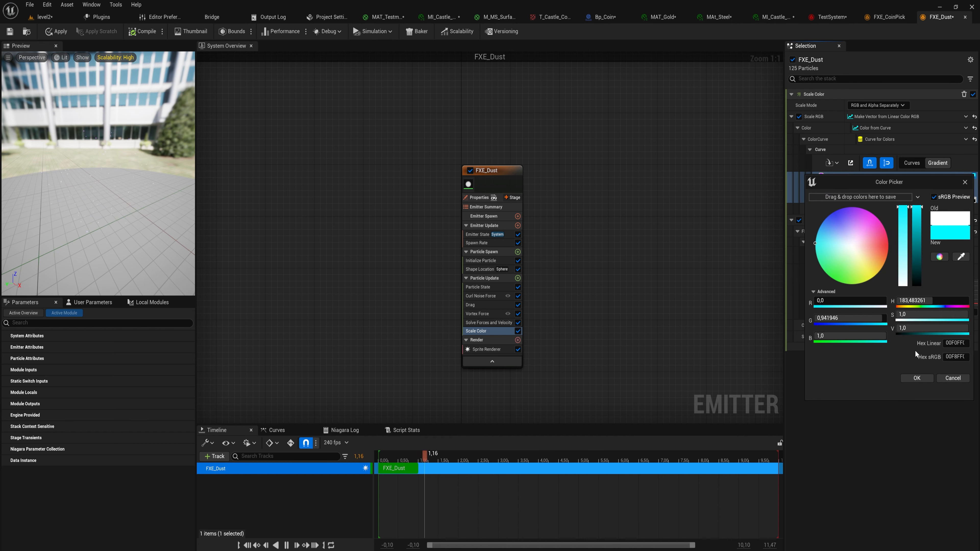
pyautogui.click(920, 378)
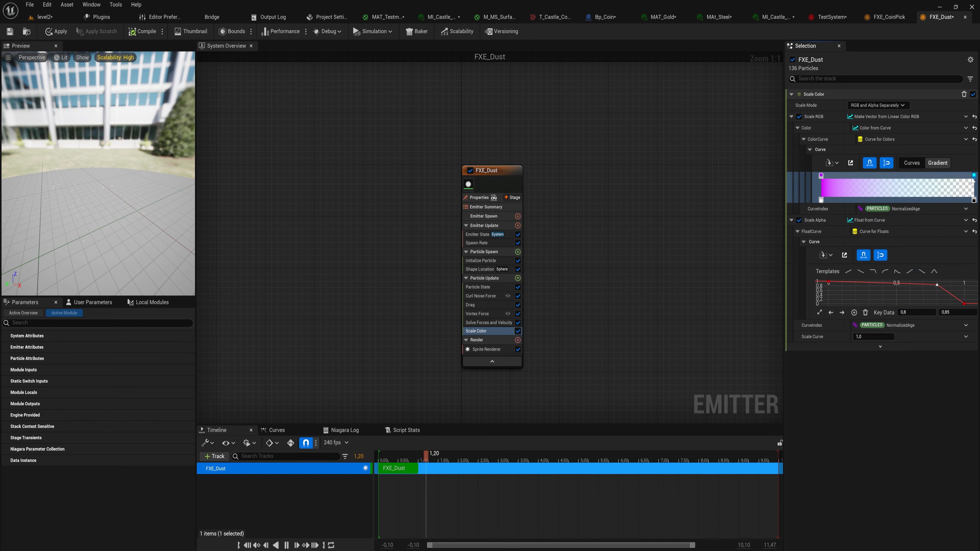
# - Move the cyan stop to about two thirds of the way along the gradient, keeping the magenta stop at the start
pyautogui.moveTo(974, 176); pyautogui.dragTo(884, 175)
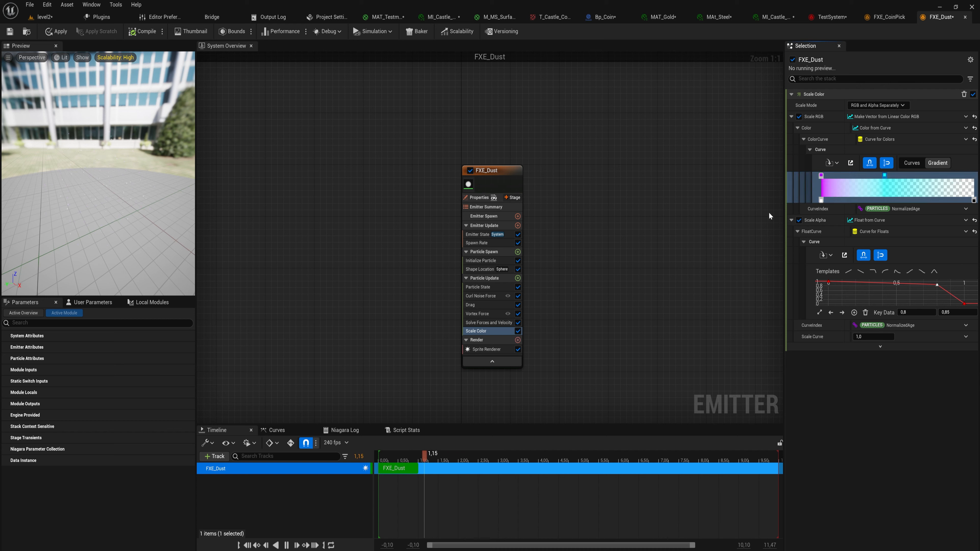
pyautogui.click(822, 175)
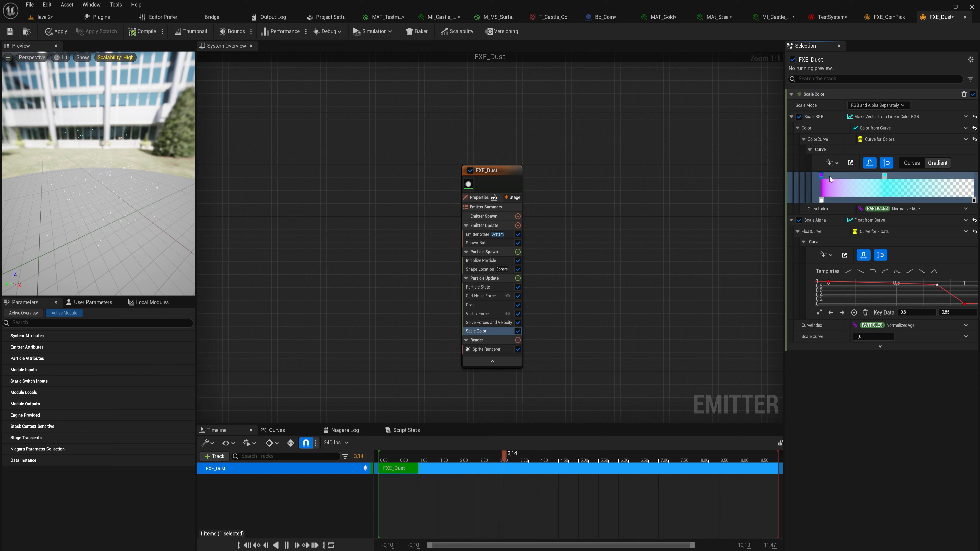
pyautogui.moveTo(855, 179); pyautogui.dragTo(821, 177)
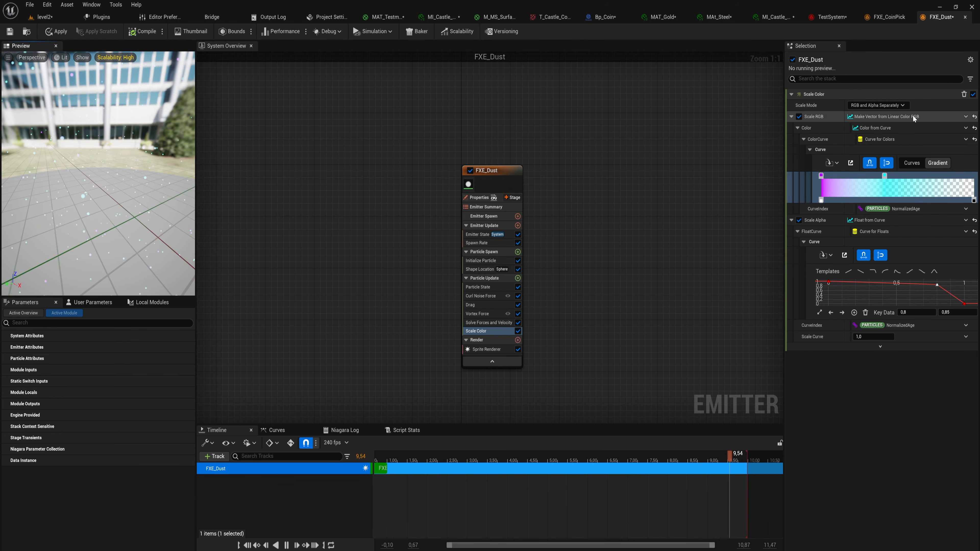
pyautogui.moveTo(884, 175); pyautogui.dragTo(926, 179)
# - Open the Sprite Renderer's DefaultSpriteMaterial, space out its graph nodes, and check the emitter's Scale Color module
pyautogui.click(485, 349)
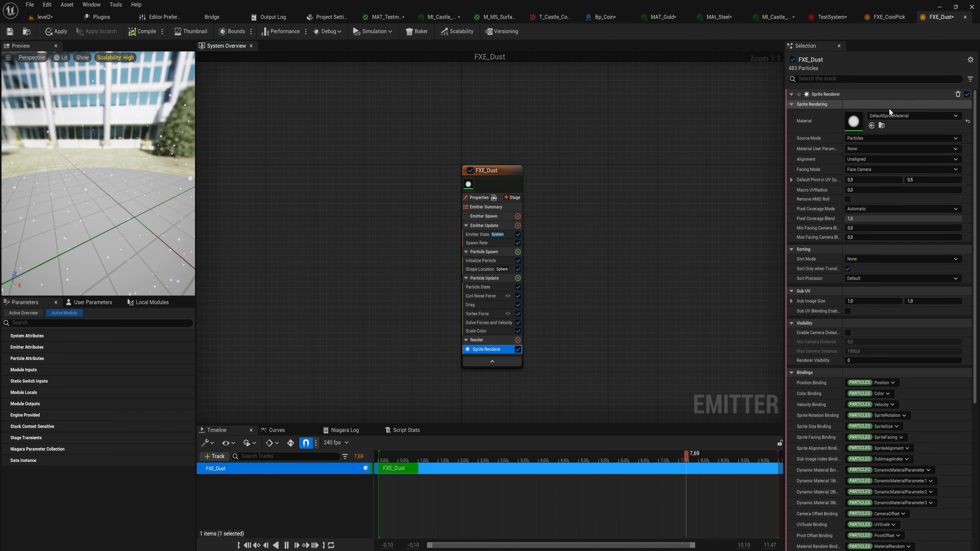
pyautogui.doubleClick(854, 122)
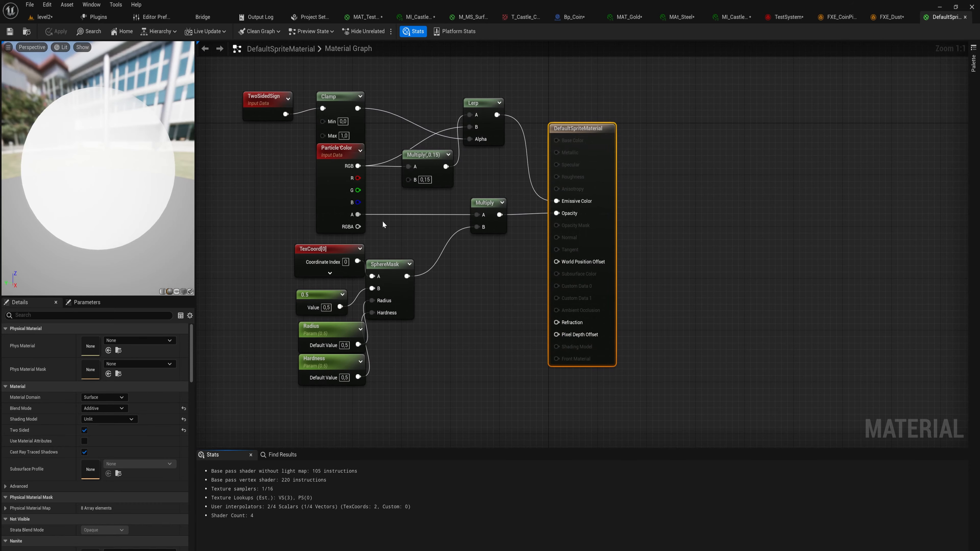
pyautogui.moveTo(415, 201); pyautogui.dragTo(317, 213)
pyautogui.moveTo(76, 197); pyautogui.dragTo(102, 171)
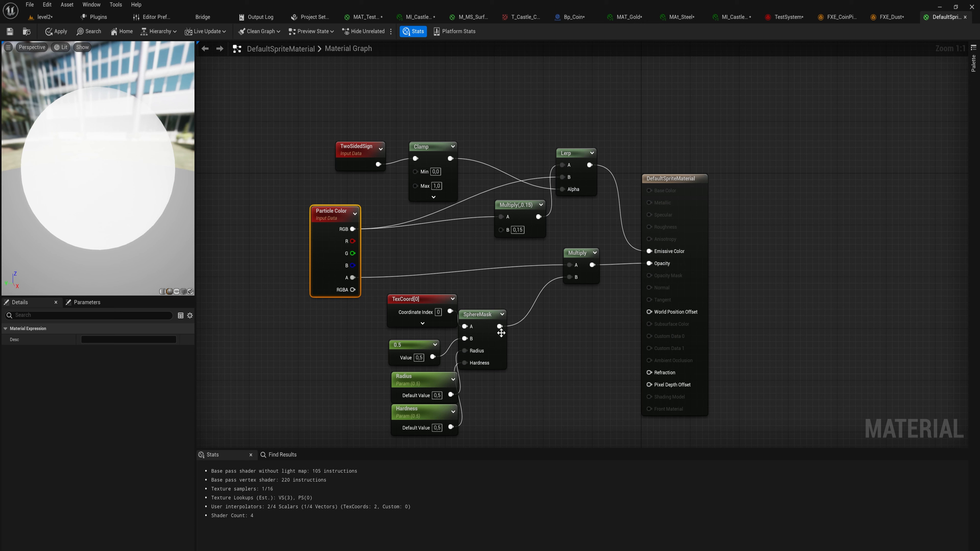
pyautogui.moveTo(672, 178); pyautogui.dragTo(712, 171)
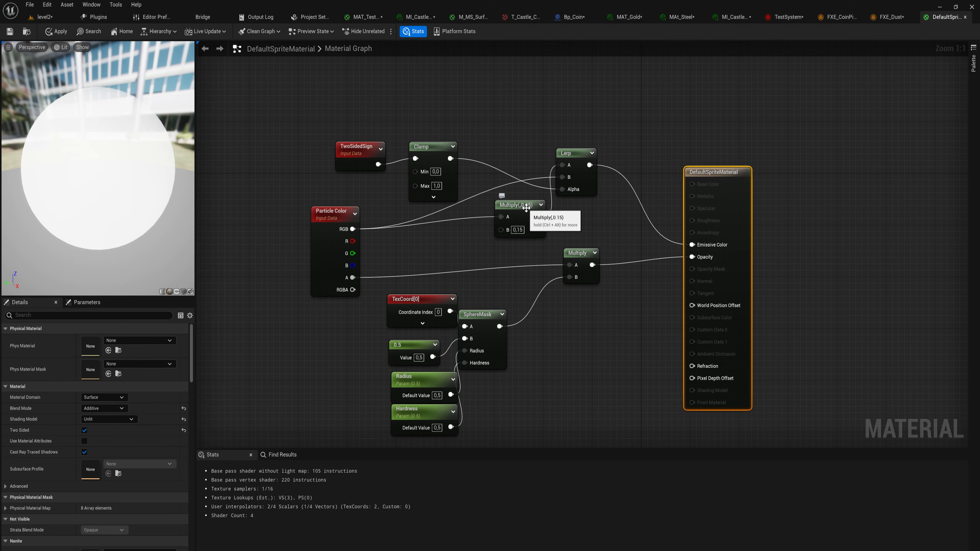
pyautogui.moveTo(522, 212); pyautogui.dragTo(498, 219)
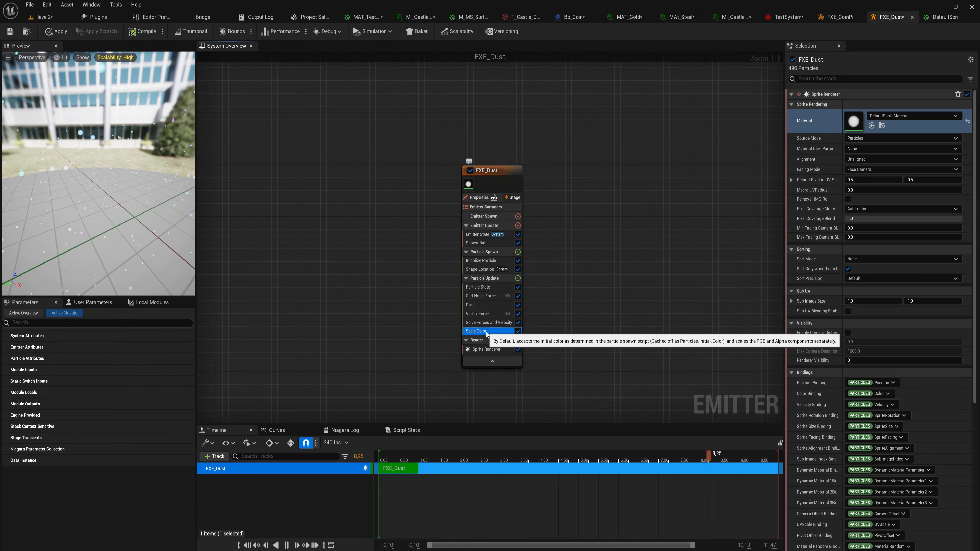
pyautogui.click(480, 331)
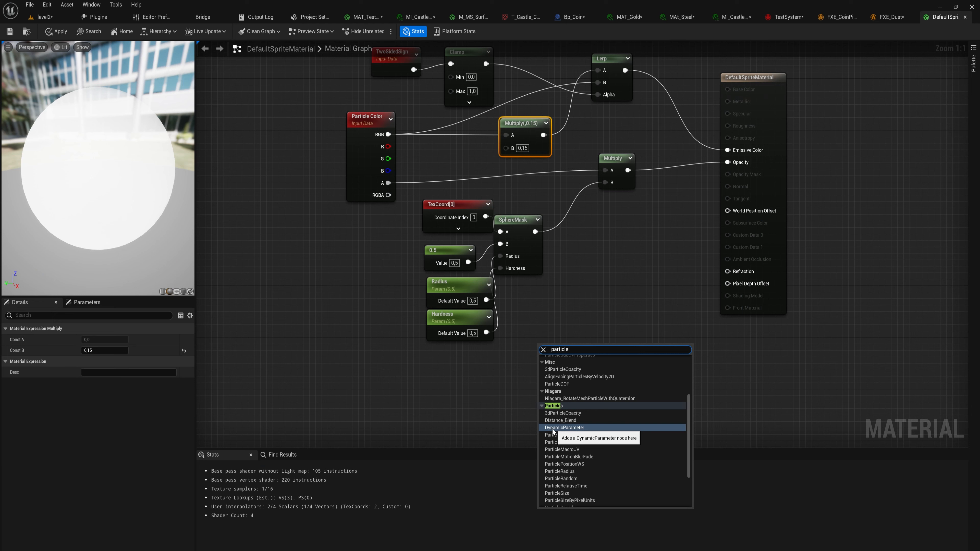
# - Add a Dynamic Parameter node to DefaultSpriteMaterial and place it below the Particle Color node
pyautogui.click(564, 428)
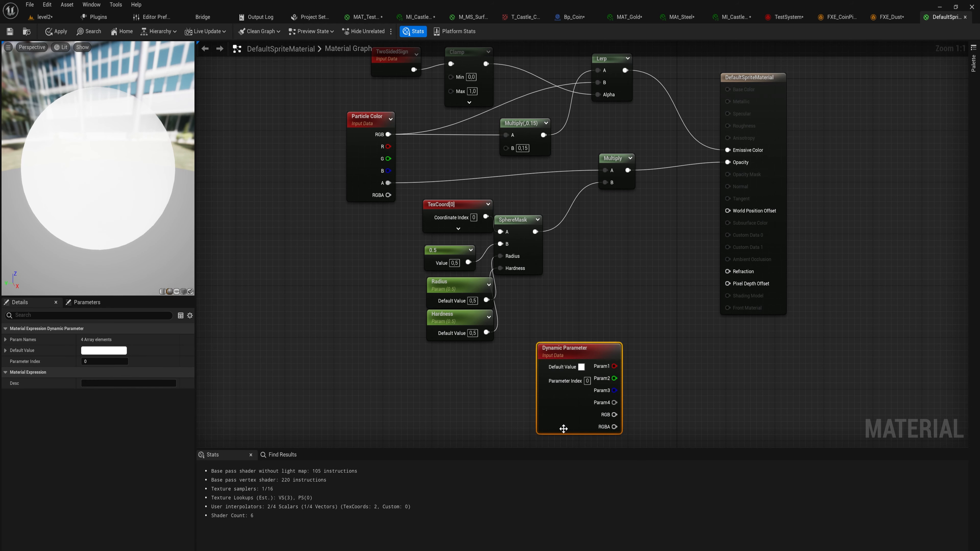
pyautogui.moveTo(591, 363); pyautogui.dragTo(313, 318)
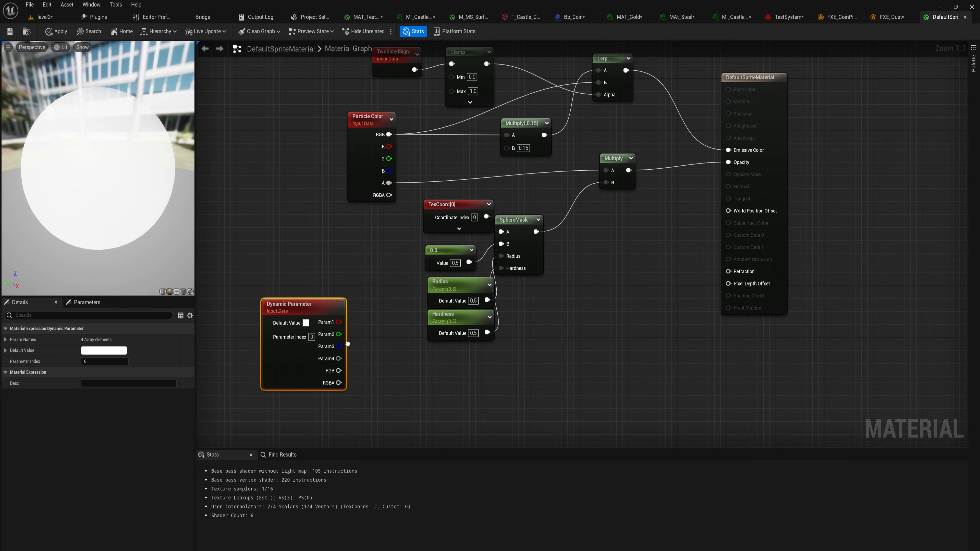
pyautogui.moveTo(339, 359); pyautogui.dragTo(424, 364, button='right')
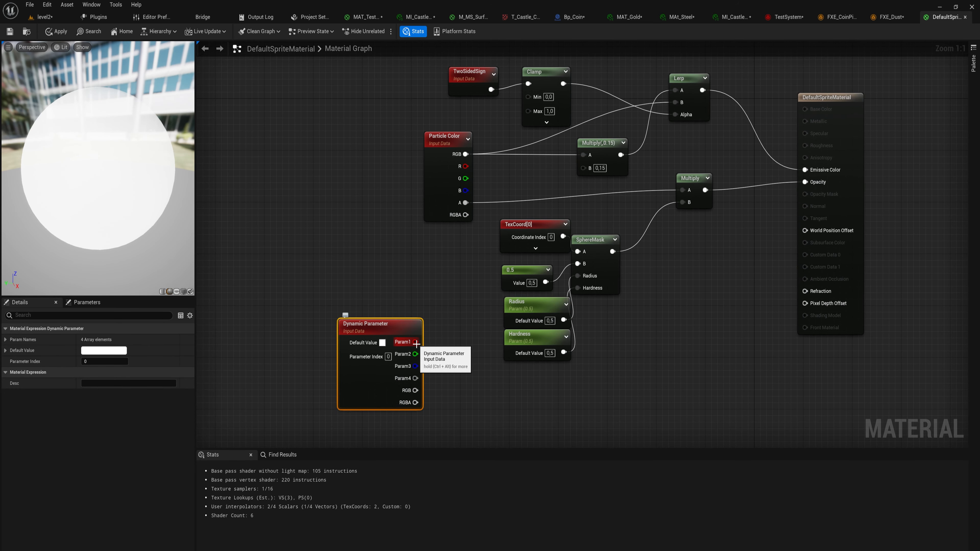
# - Multiply Param1 of the Dynamic Parameter with the Lerp result, connect the product to Emissive Color, and apply the material
pyautogui.moveTo(416, 344); pyautogui.dragTo(727, 133)
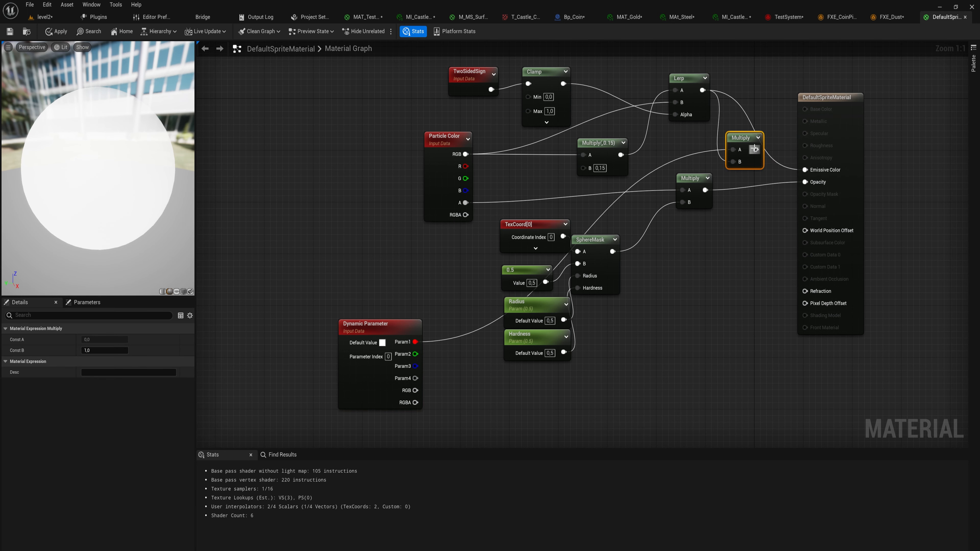
pyautogui.moveTo(755, 150); pyautogui.dragTo(806, 170)
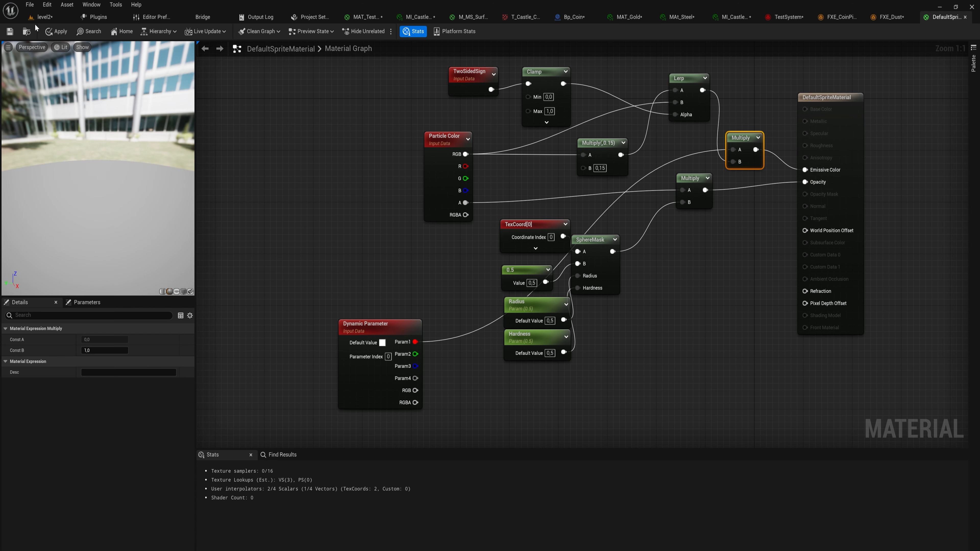
pyautogui.click(55, 32)
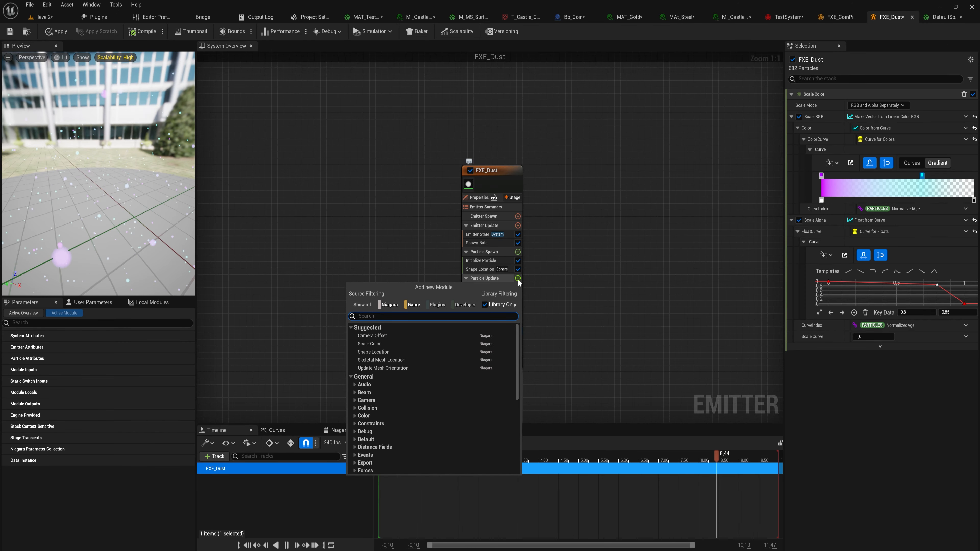
# - Add a Dynamic Material Parameters module to FXE_Dust's Particle Update and drive Param1 with Float from Curve
pyautogui.write('dy')
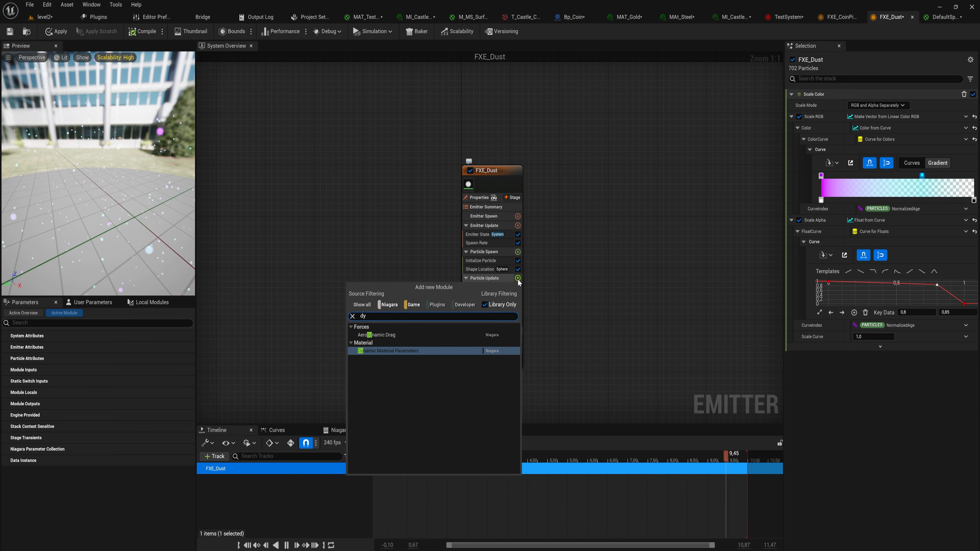
pyautogui.click(379, 352)
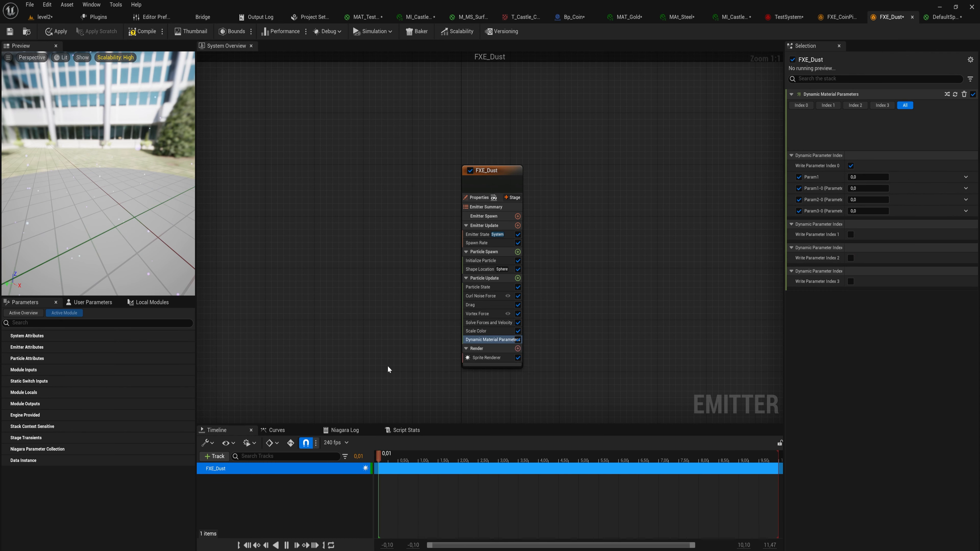
pyautogui.click(966, 138)
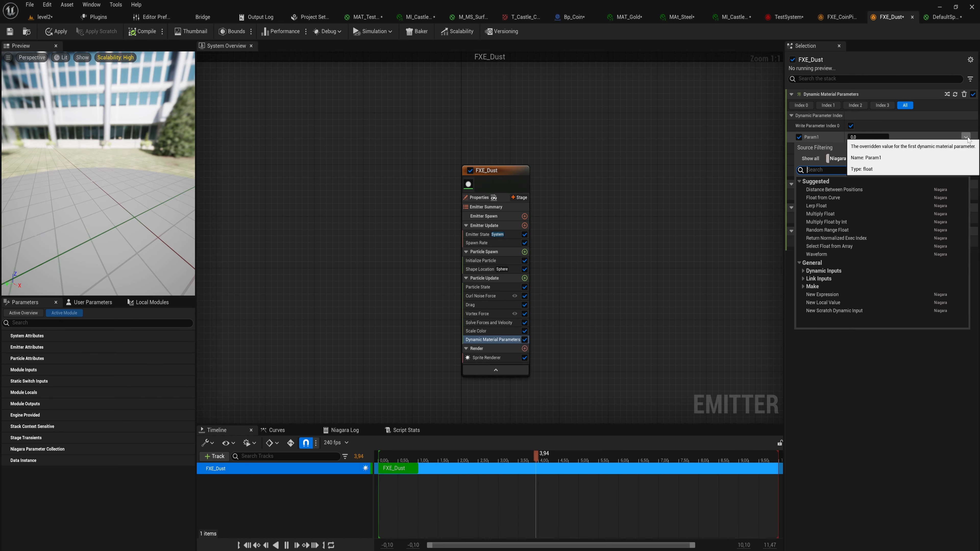
pyautogui.write('curve')
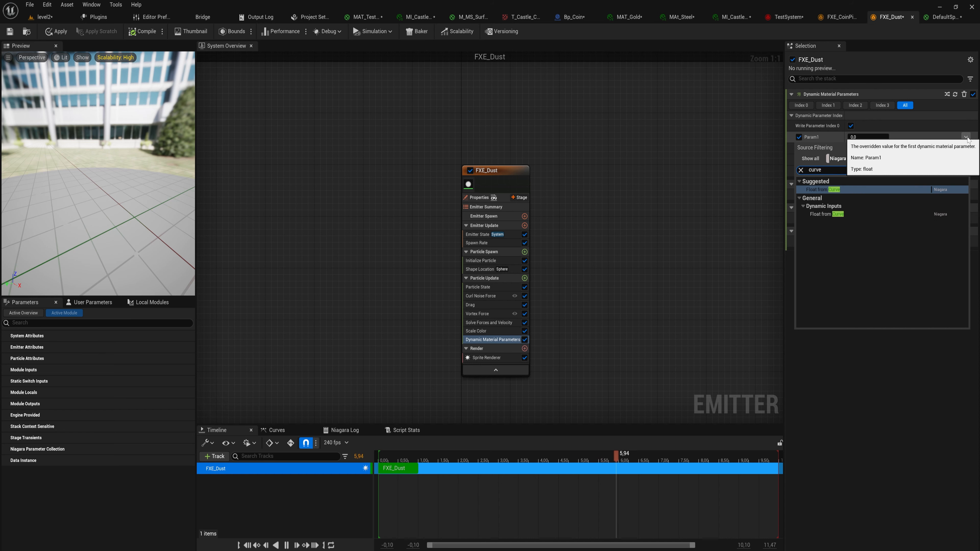
pyautogui.click(843, 189)
# - Try Scale Curve values of 15, 50 and 50000 for Param1 and examine the particle glow in the preview
pyautogui.click(873, 254)
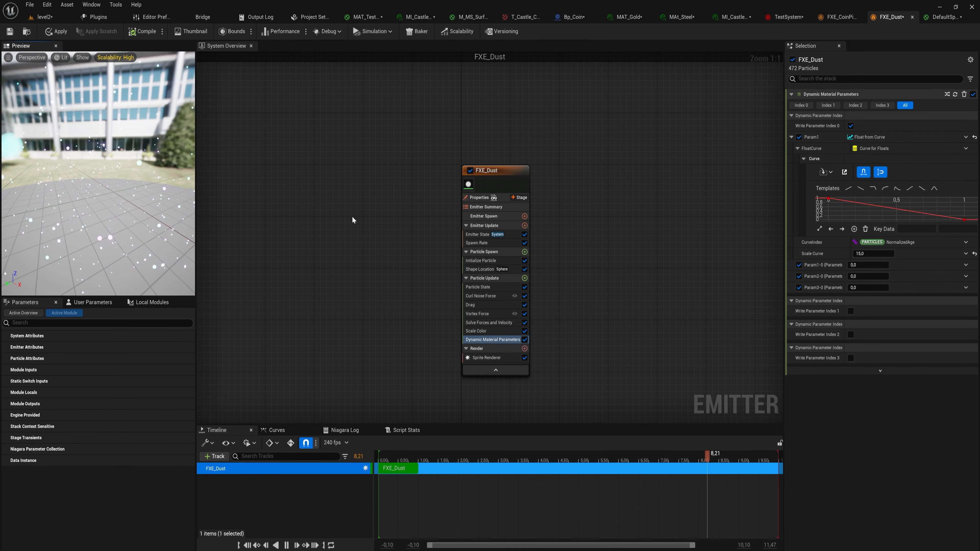
pyautogui.click(854, 254)
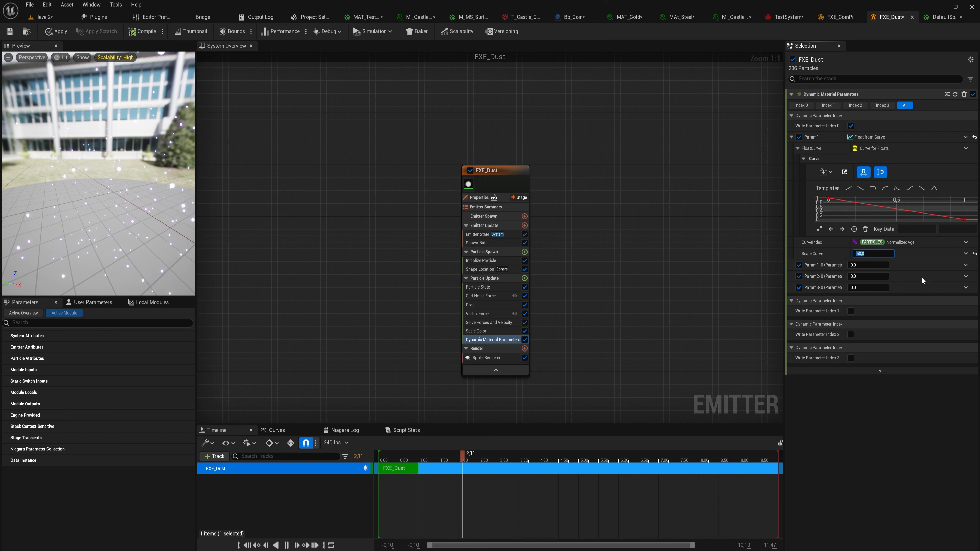
pyautogui.press('Left')
pyautogui.write('00')
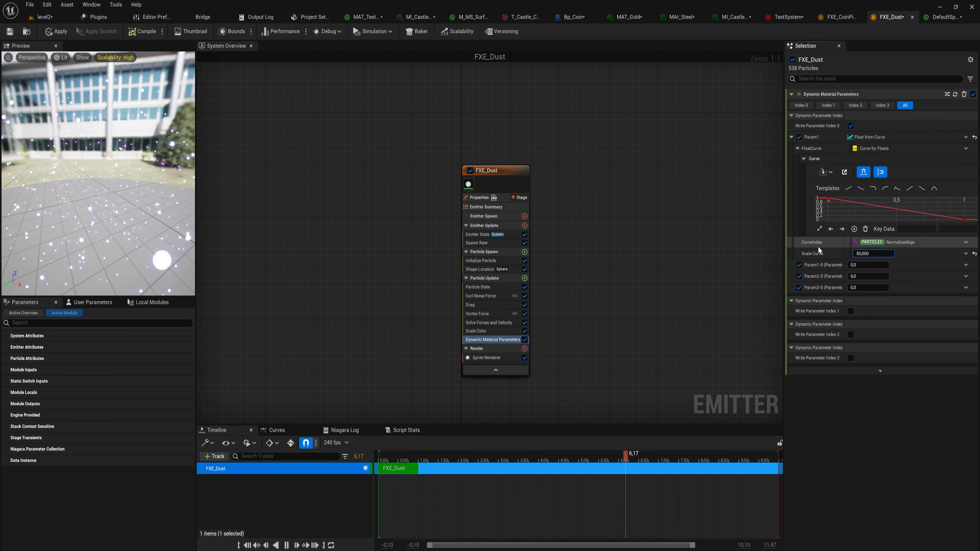
pyautogui.press('Return')
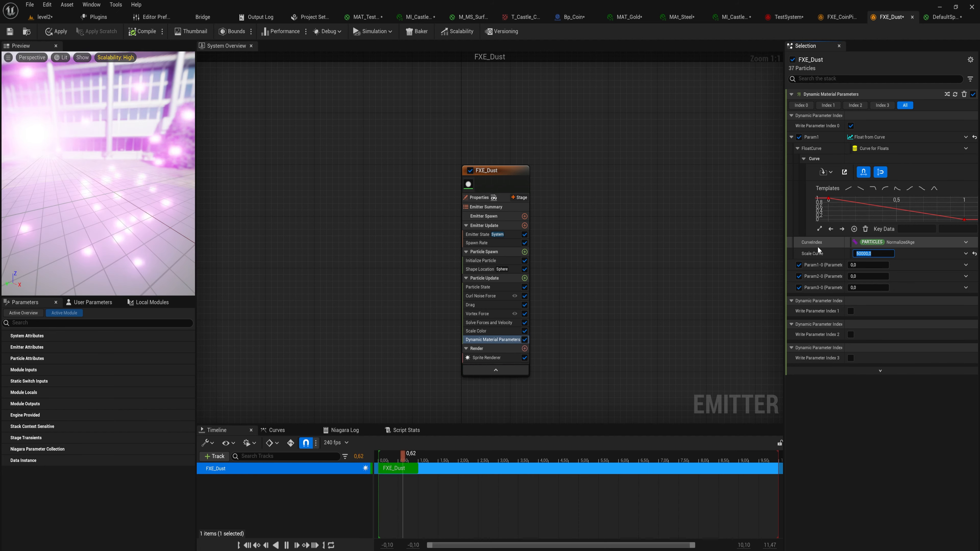
pyautogui.moveTo(113, 207); pyautogui.dragTo(47, 211)
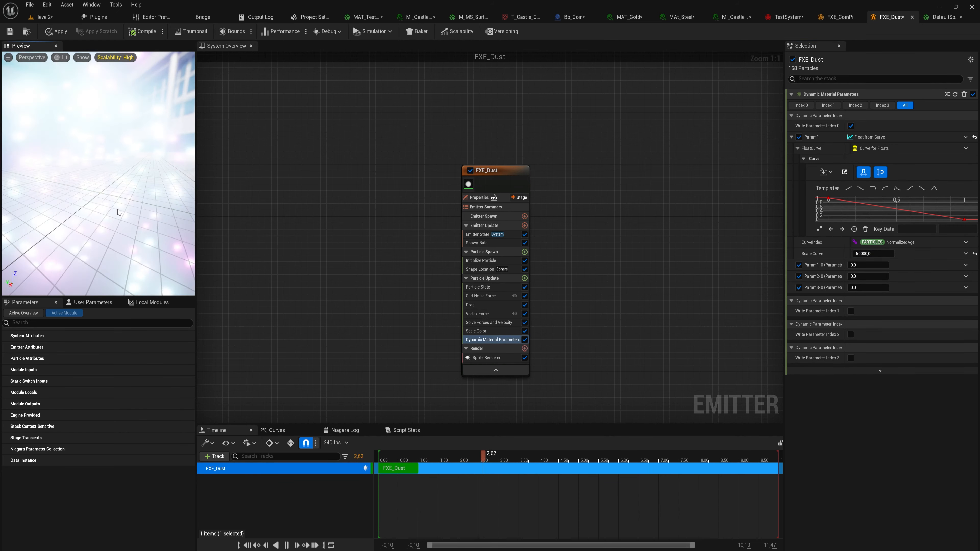
pyautogui.moveTo(103, 213); pyautogui.dragTo(150, 215)
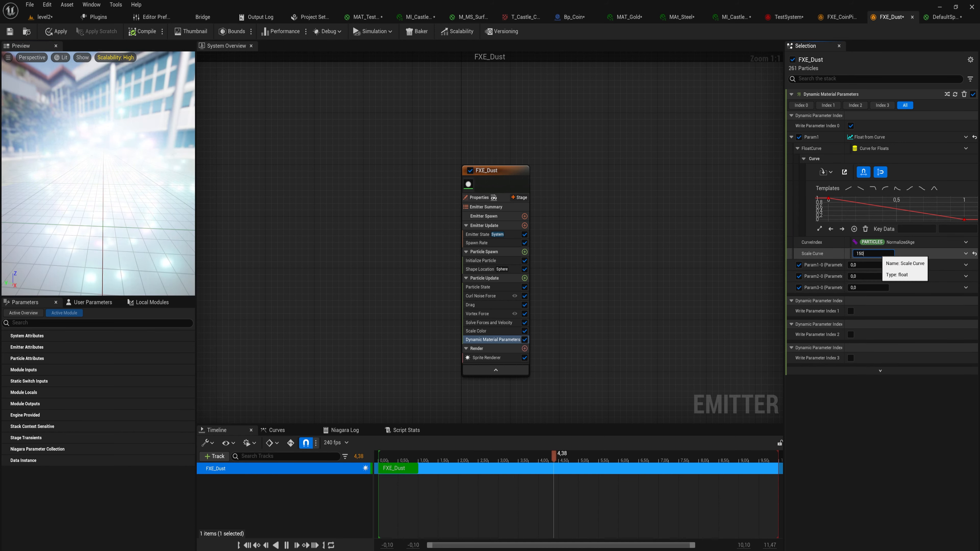
# - Set Param1's Scale Curve to 150 and check the particle glow in the preview
pyautogui.press('Return')
pyautogui.moveTo(102, 185); pyautogui.dragTo(130, 189)
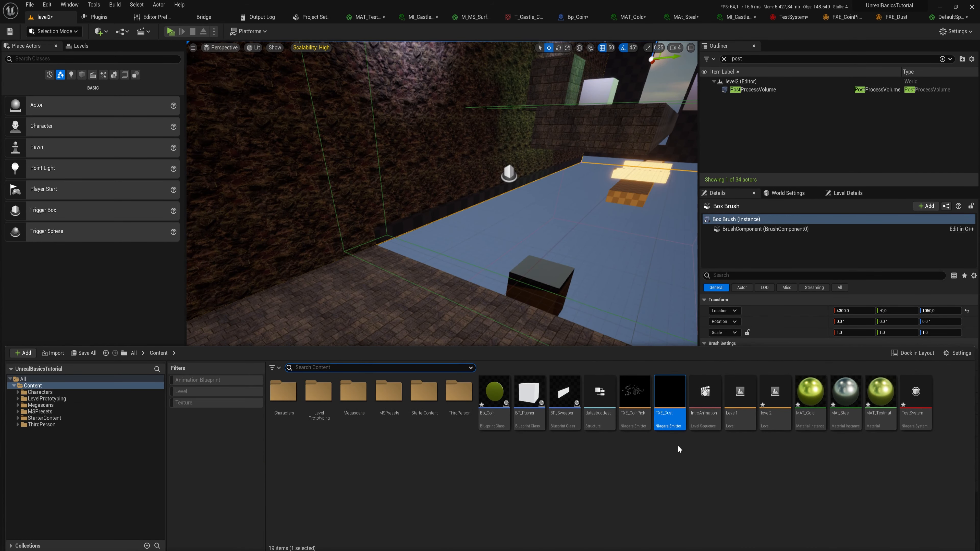
# - Create a Niagara system from the FXE_Dust emitter and place it in the level above the brick floor
pyautogui.rightClick(669, 409)
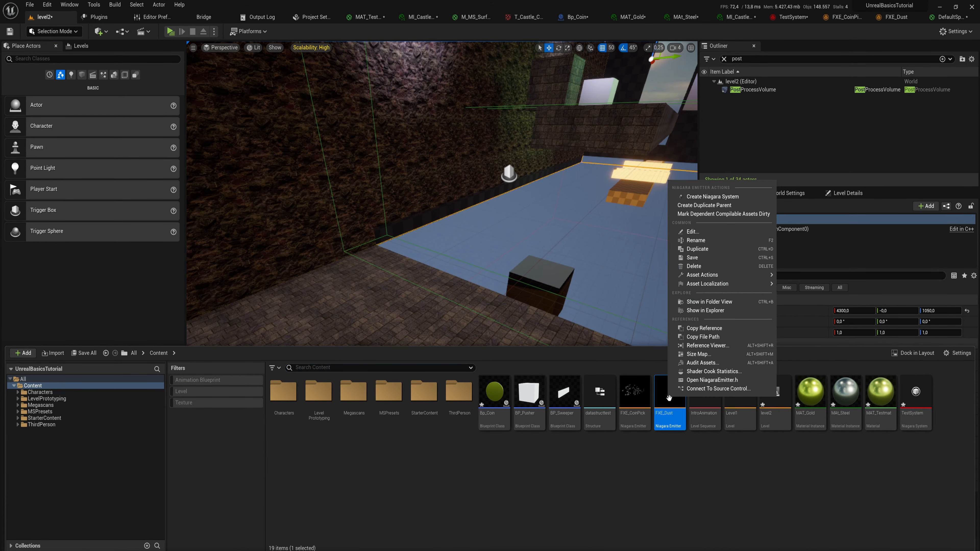
pyautogui.click(702, 197)
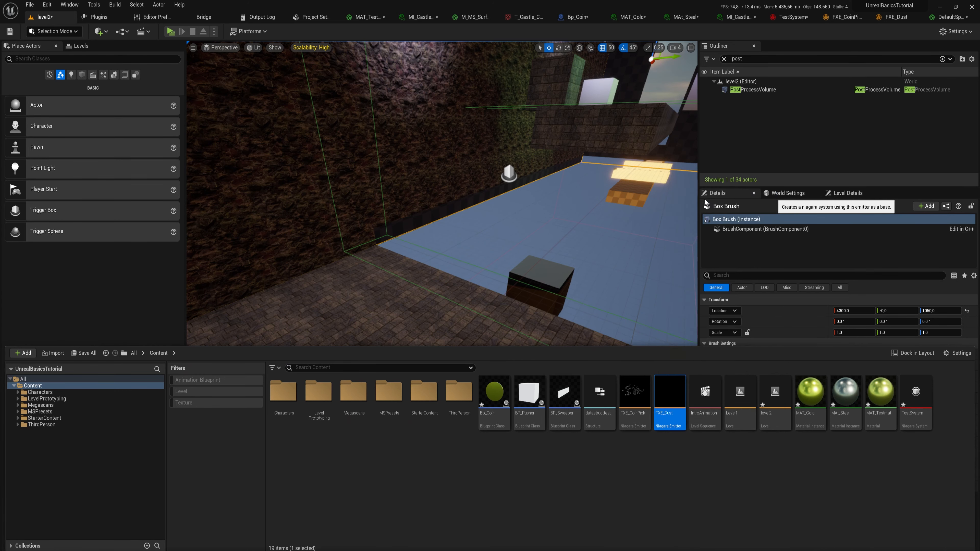
pyautogui.moveTo(501, 418); pyautogui.dragTo(491, 416, button='right')
pyautogui.hotkey('ctrl', 'space')
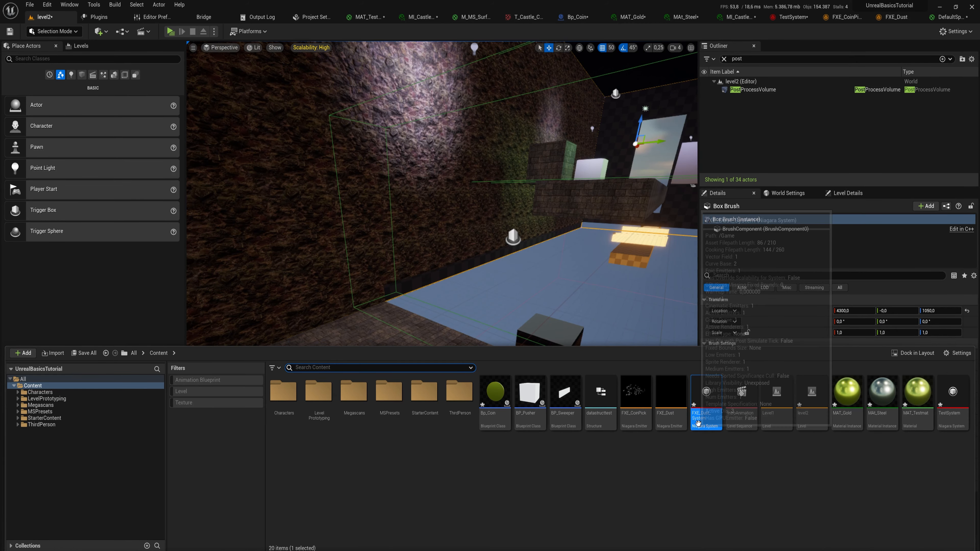
pyautogui.moveTo(708, 392); pyautogui.dragTo(350, 449)
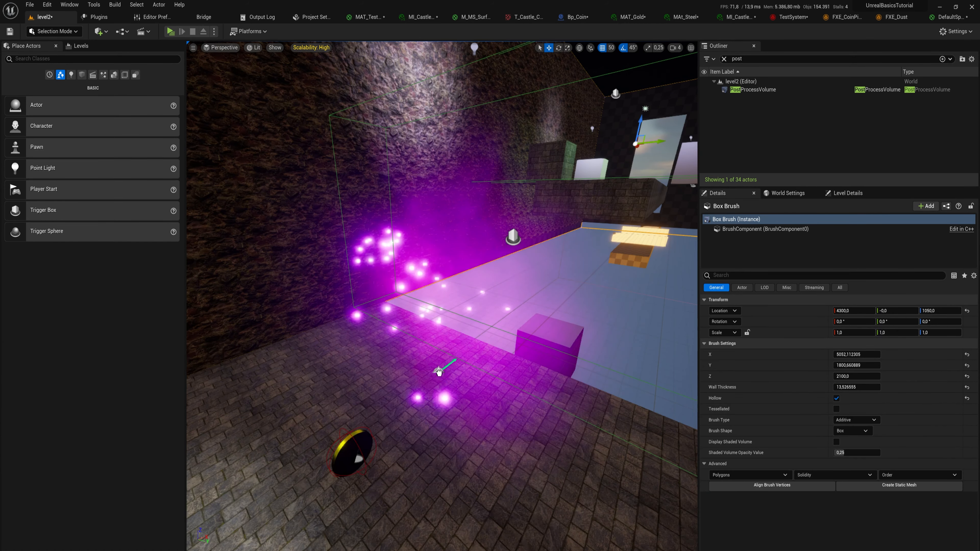
pyautogui.moveTo(447, 380); pyautogui.dragTo(447, 376)
pyautogui.press('f')
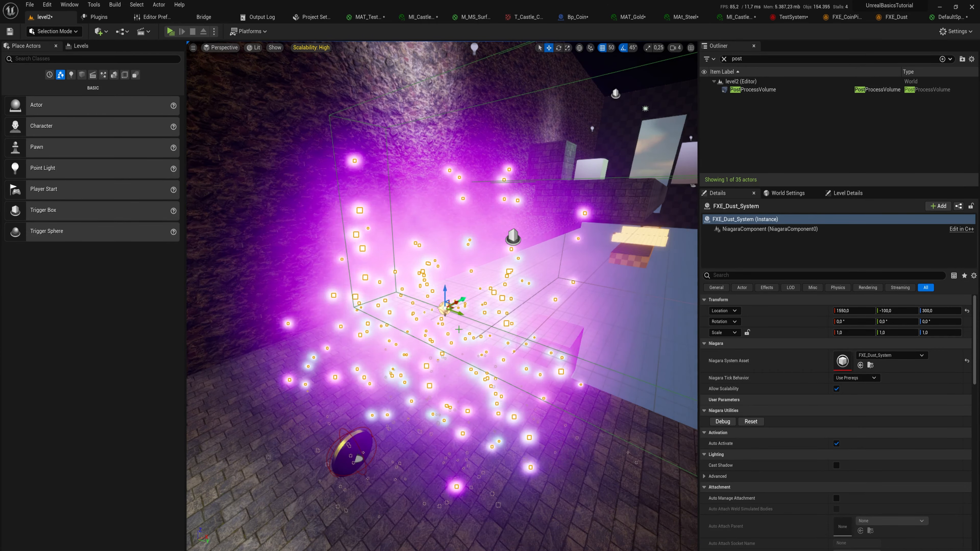
pyautogui.moveTo(448, 376); pyautogui.dragTo(506, 334, button='right')
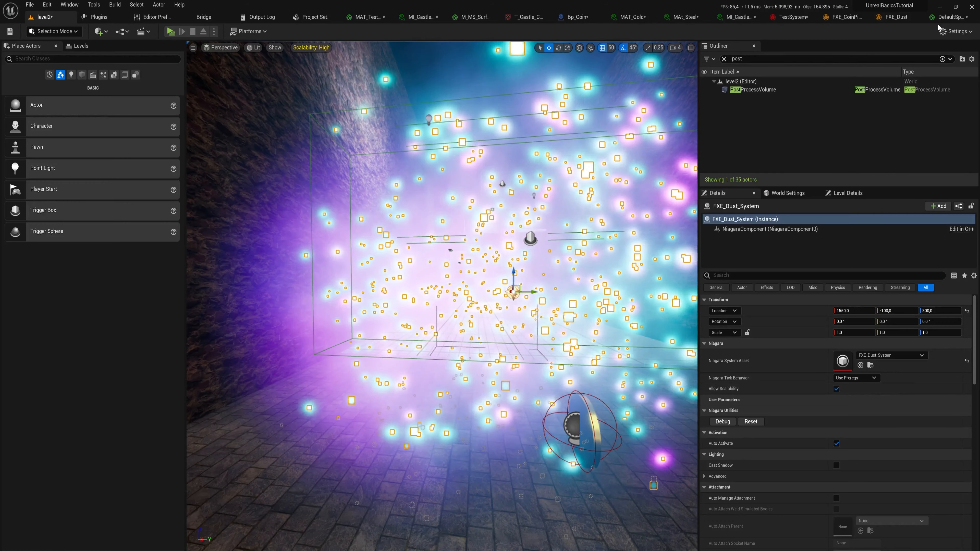
# - Set Param1's Scale Curve in FXE_Dust's Dynamic Material Parameters to 50
pyautogui.click(894, 17)
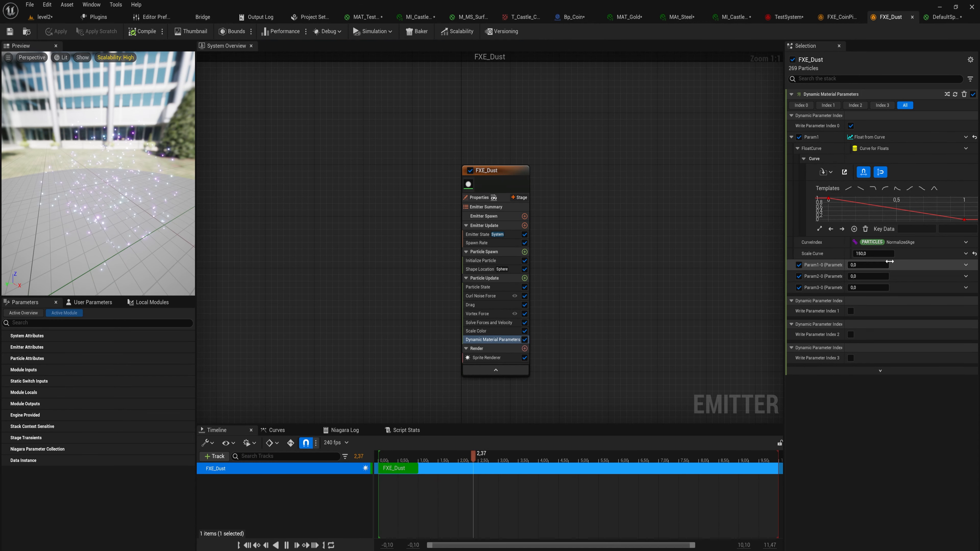
pyautogui.rightClick(876, 254)
pyautogui.click(873, 254)
pyautogui.write('5')
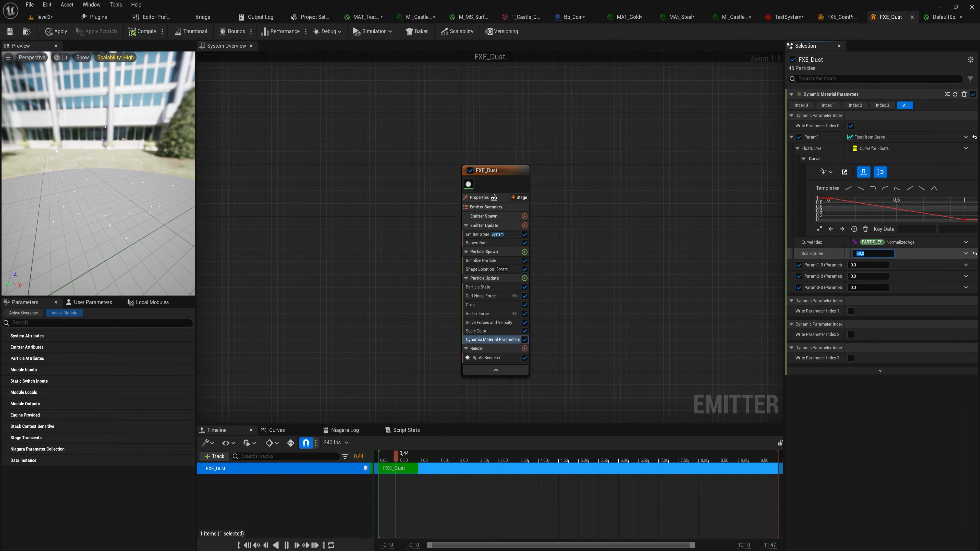
pyautogui.press('Return')
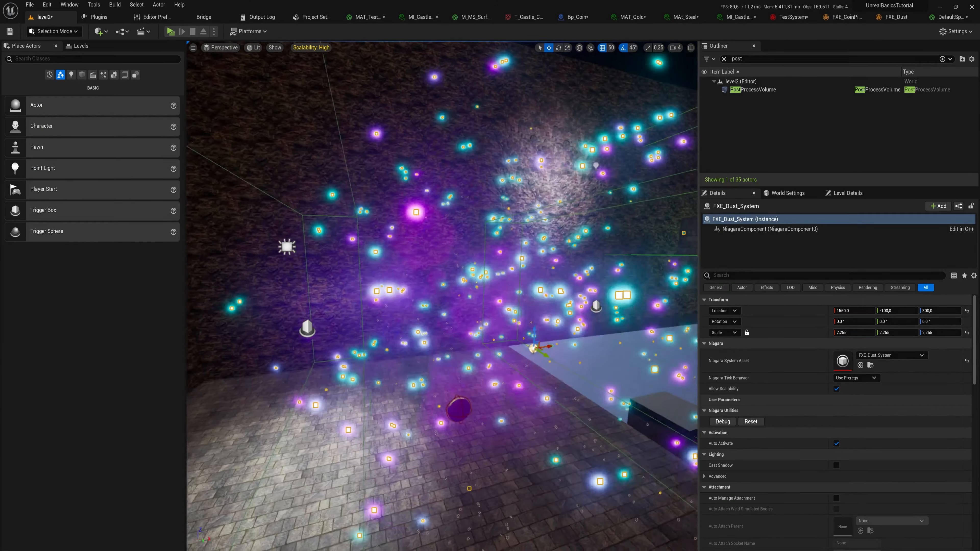
# - Try a uniform scale of 50 on the placed FXE_Dust_System actor and check the particle spread in the level
pyautogui.moveTo(443, 296)
pyautogui.mouseDown(button='right')
pyautogui.moveTo(450, 308)
pyautogui.moveTo(447, 296)
pyautogui.mouseUp(button='right')
pyautogui.press('w')
pyautogui.press('s')
pyautogui.press('w')
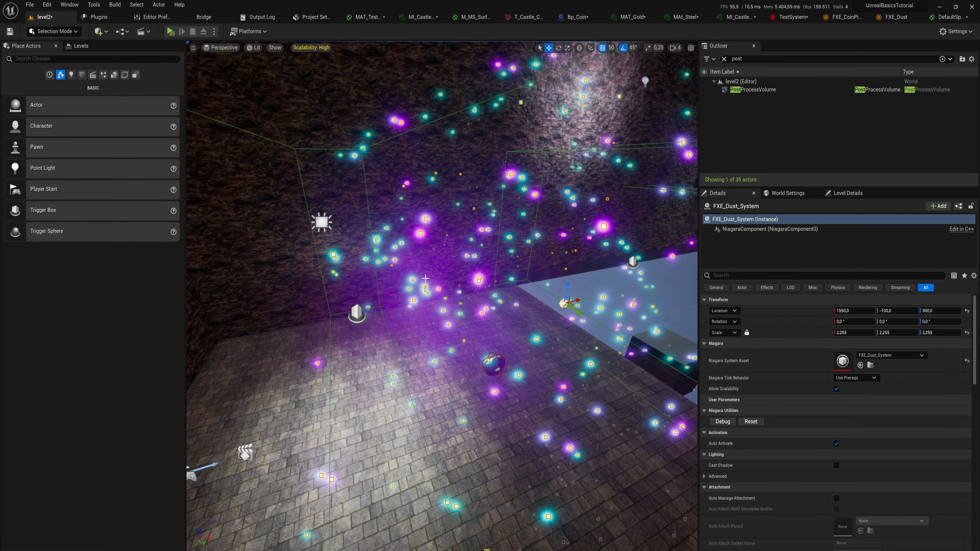
pyautogui.moveTo(426, 278); pyautogui.dragTo(429, 282, button='right')
pyautogui.click(852, 332)
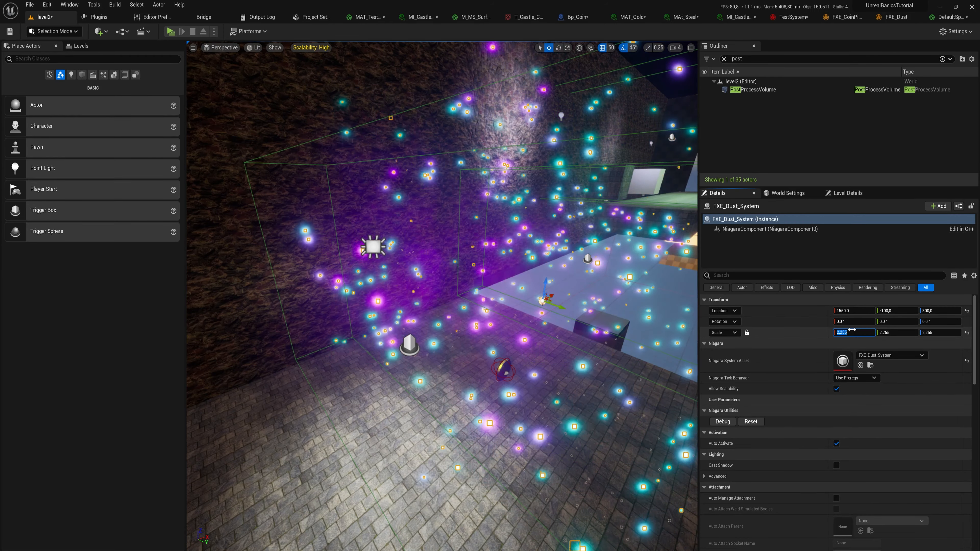
pyautogui.write('50')
pyautogui.press('Return')
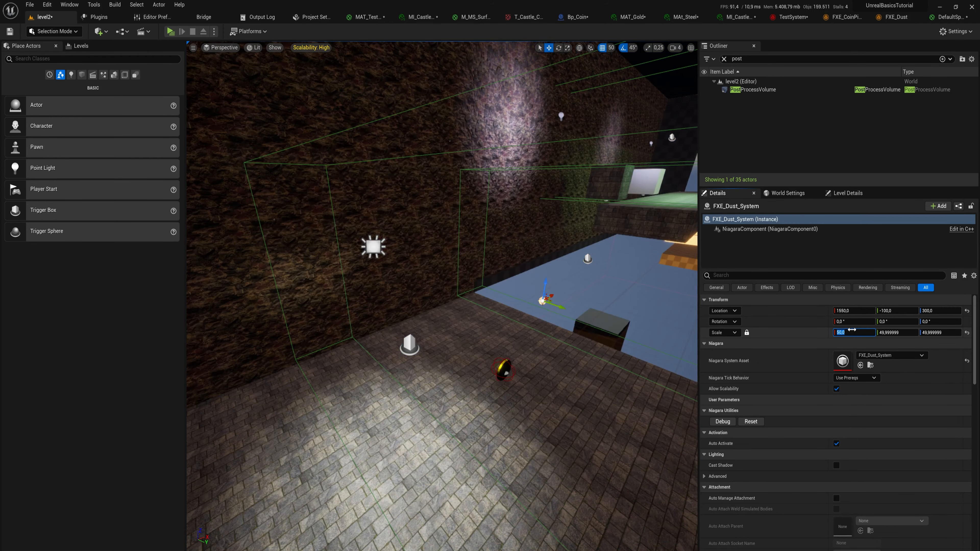
pyautogui.press('s')
pyautogui.moveTo(474, 309); pyautogui.dragTo(571, 393, button='right')
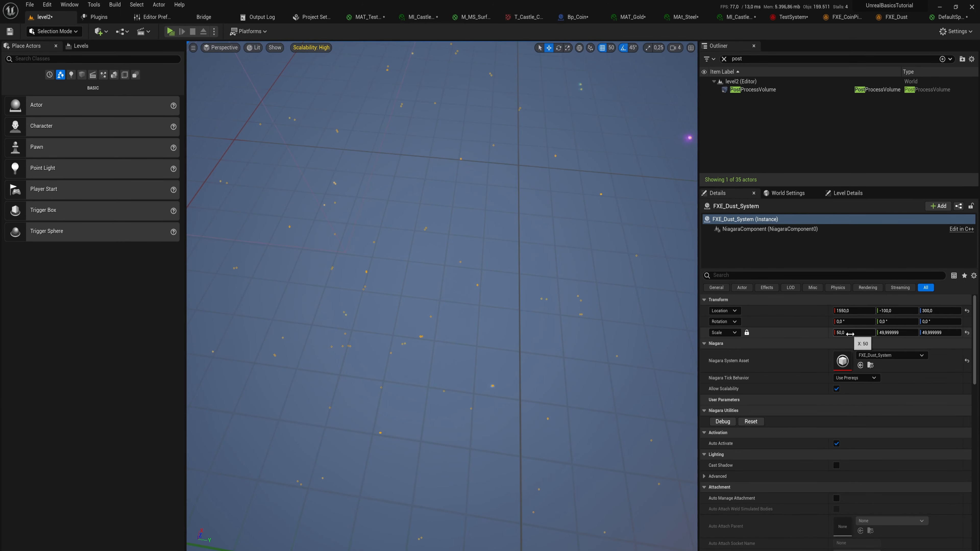
# - Set the dust system actor's uniform scale to 10 and play-test the level, walking the character among the particles
pyautogui.moveTo(479, 309); pyautogui.dragTo(394, 260, button='right')
pyautogui.press('w')
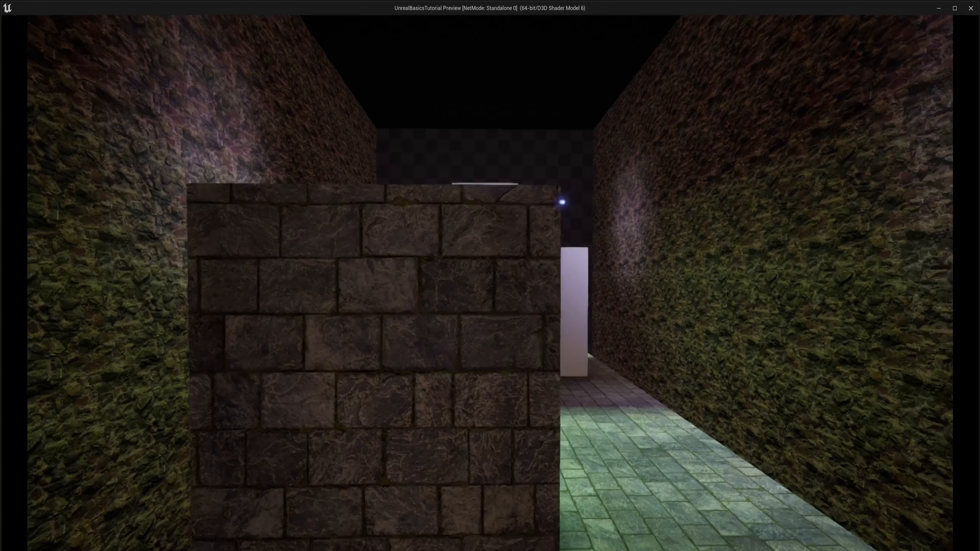
pyautogui.press('s')
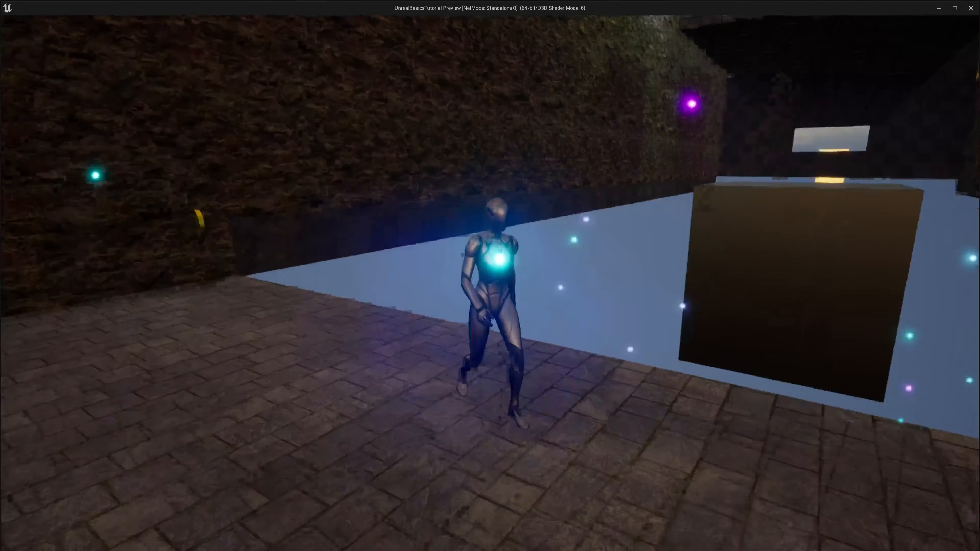
pyautogui.press('w')
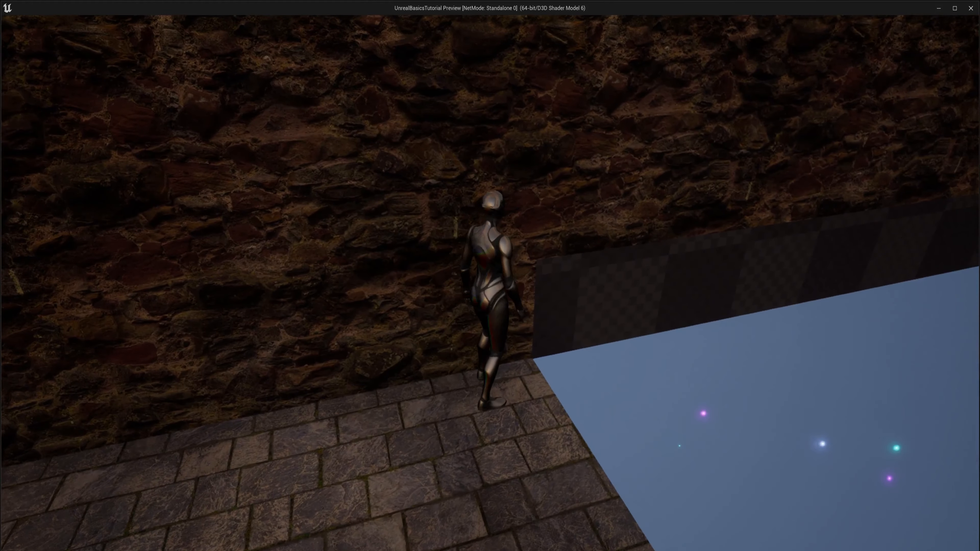
pyautogui.press('d')
pyautogui.press('w')
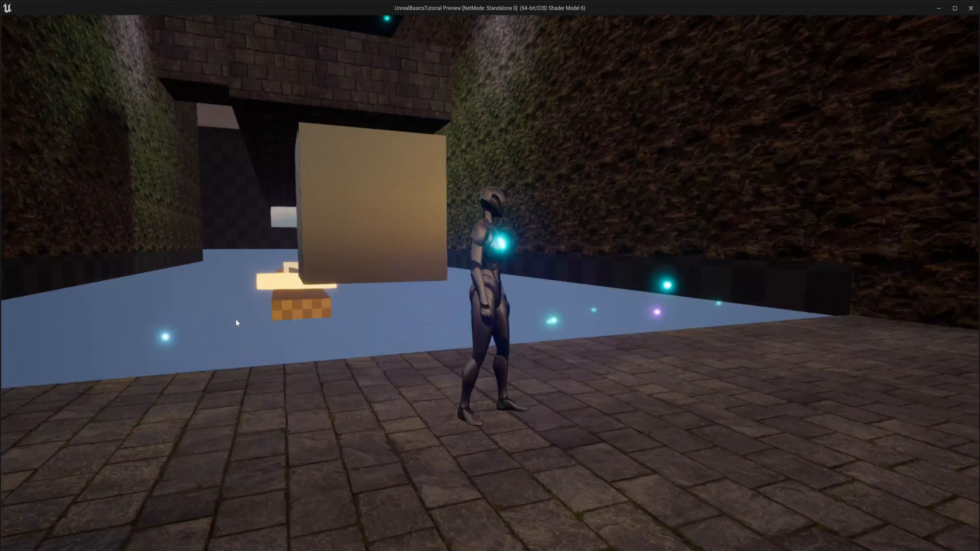
pyautogui.press('Escape')
# - Create a new Niagara emitter from the Empty template in the Content folder and open it
pyautogui.moveTo(350, 350); pyautogui.dragTo(381, 369, button='right')
pyautogui.press('w')
pyautogui.press('a')
pyautogui.press('d')
pyautogui.press('s')
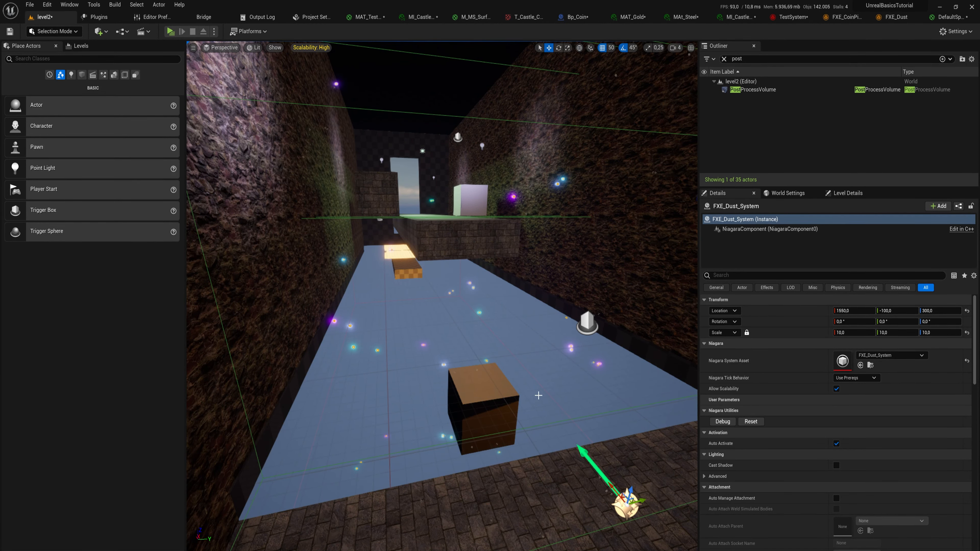
pyautogui.hotkey('ctrl', 'space')
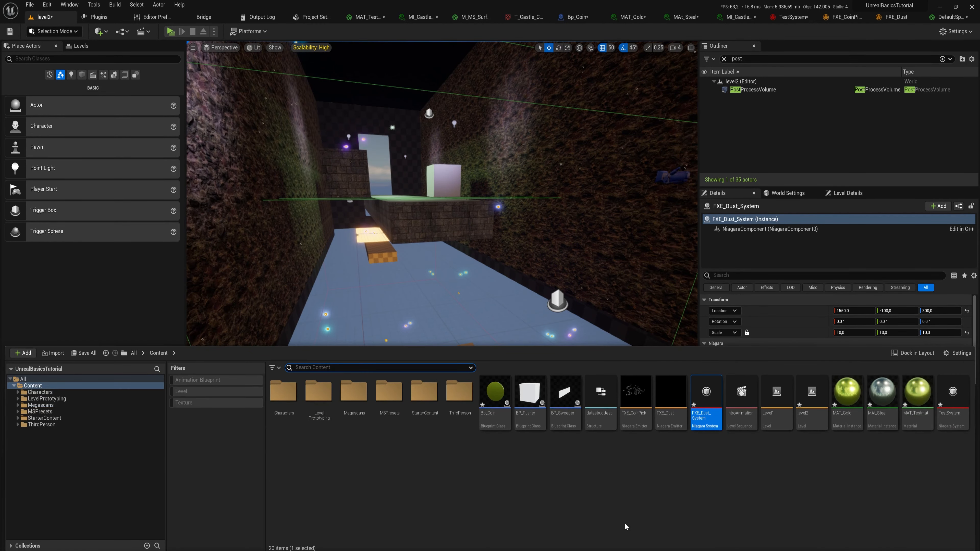
pyautogui.rightClick(689, 503)
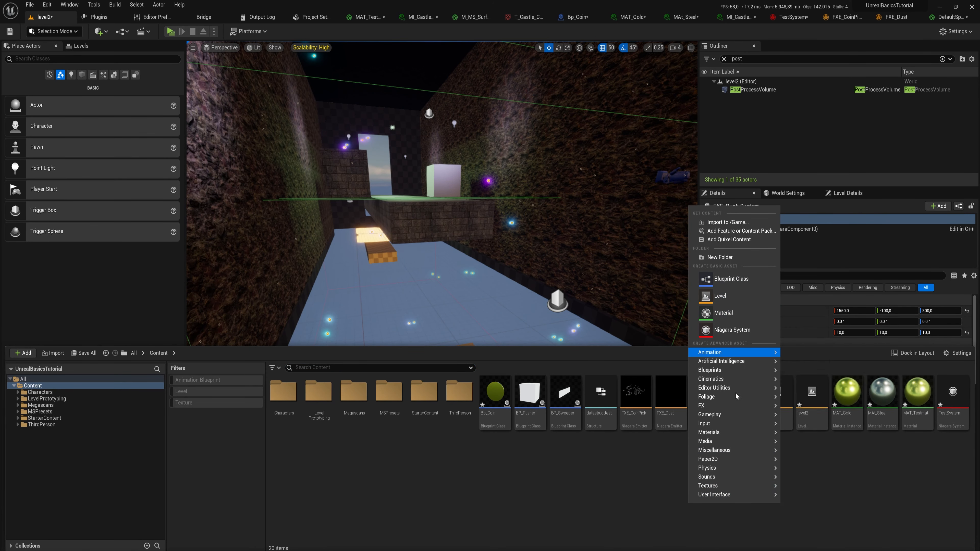
pyautogui.moveTo(737, 406)
pyautogui.click(824, 435)
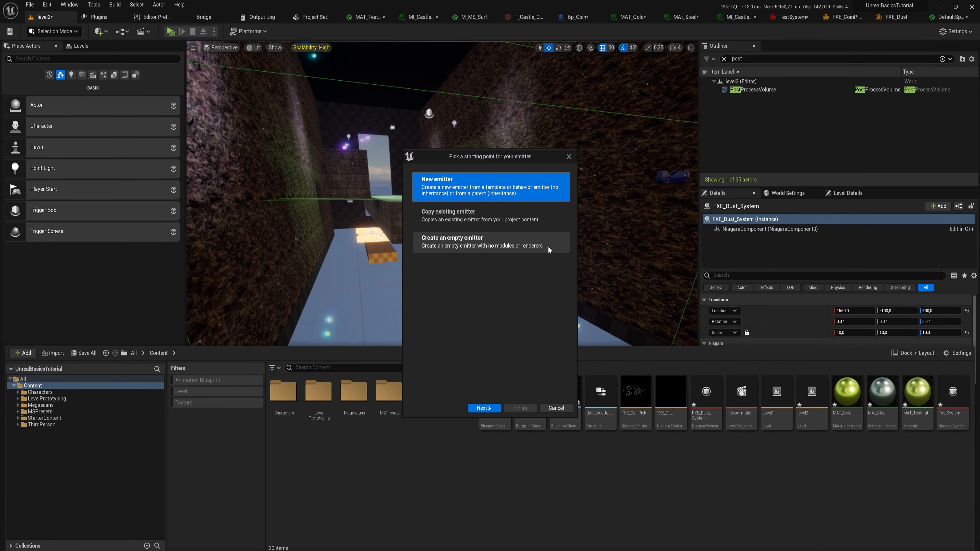
pyautogui.doubleClick(486, 192)
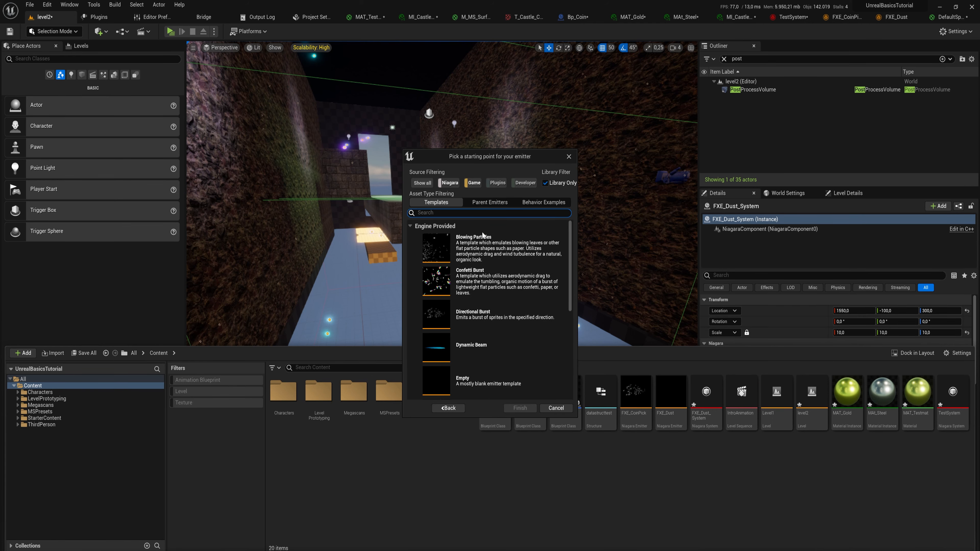
pyautogui.doubleClick(482, 377)
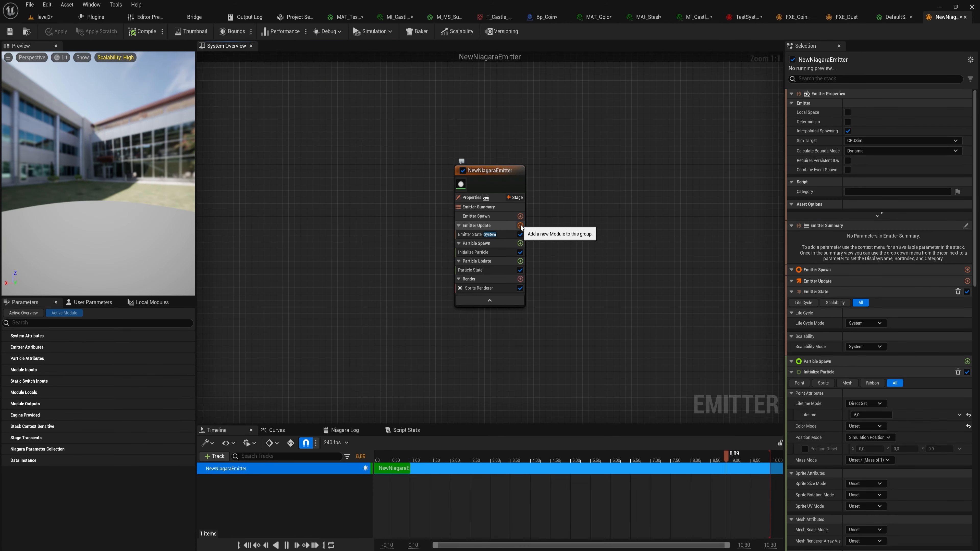
# - Add a Spawn Rate module to the new emitter's Emitter Update and set SpawnRate to 10, after trying 50
pyautogui.click(520, 225)
pyautogui.write('rate')
pyautogui.press('Return')
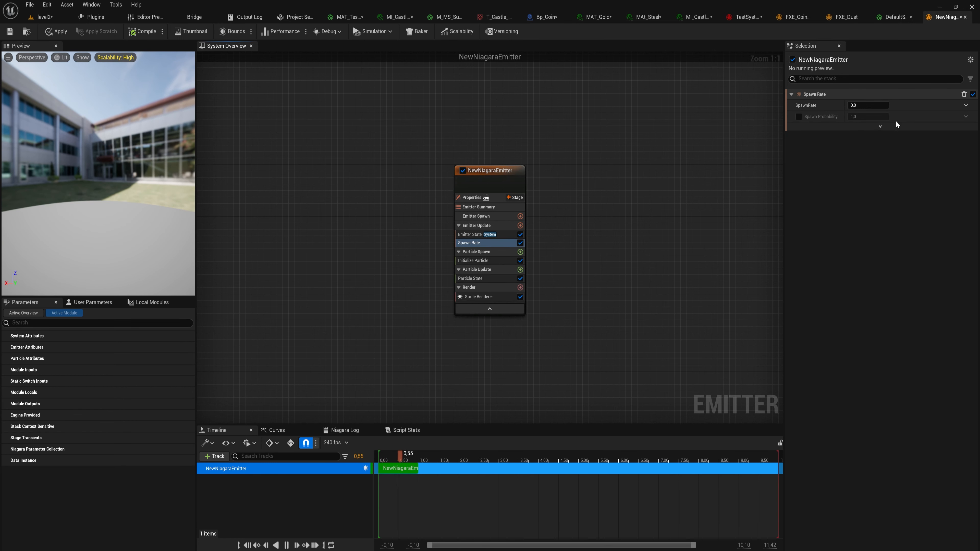
pyautogui.click(873, 105)
pyautogui.write('50')
pyautogui.press('Return')
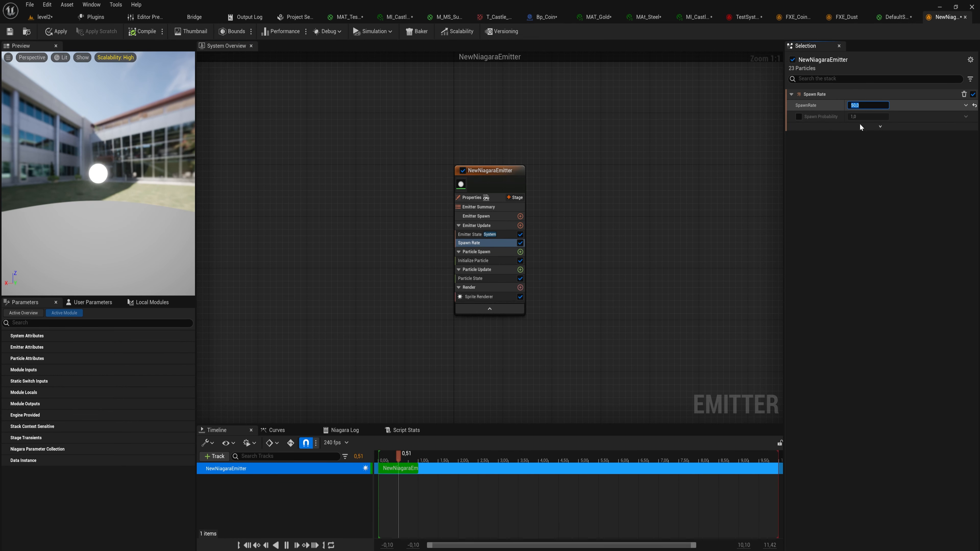
pyautogui.write('10')
pyautogui.press('Return')
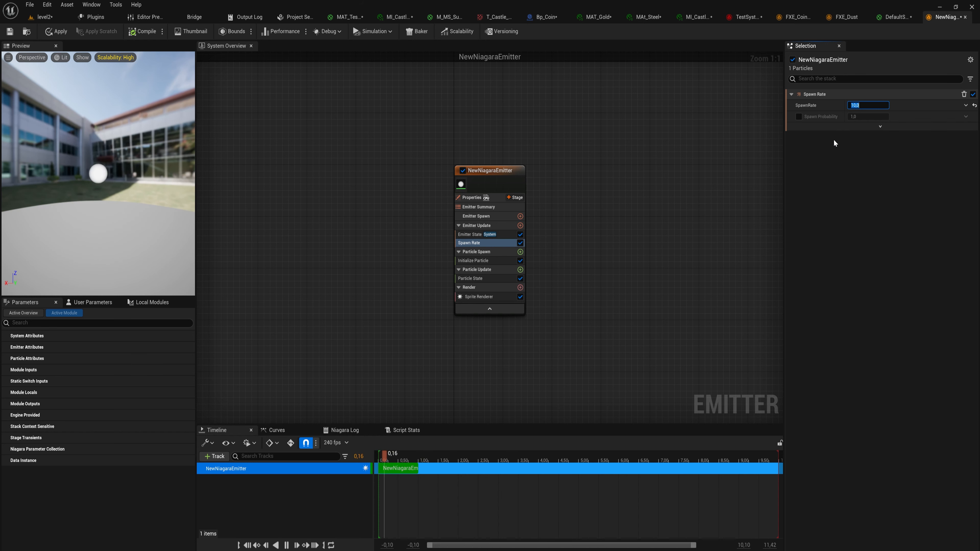
# - Add an Add Velocity module to Particle Spawn and set its Z velocity to 250
pyautogui.click(520, 252)
pyautogui.write('vel')
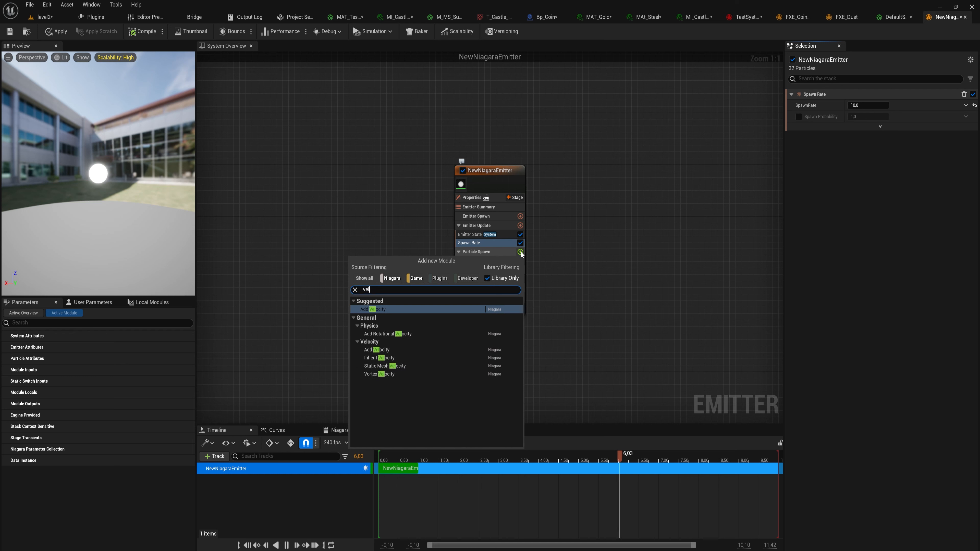
pyautogui.press('Return')
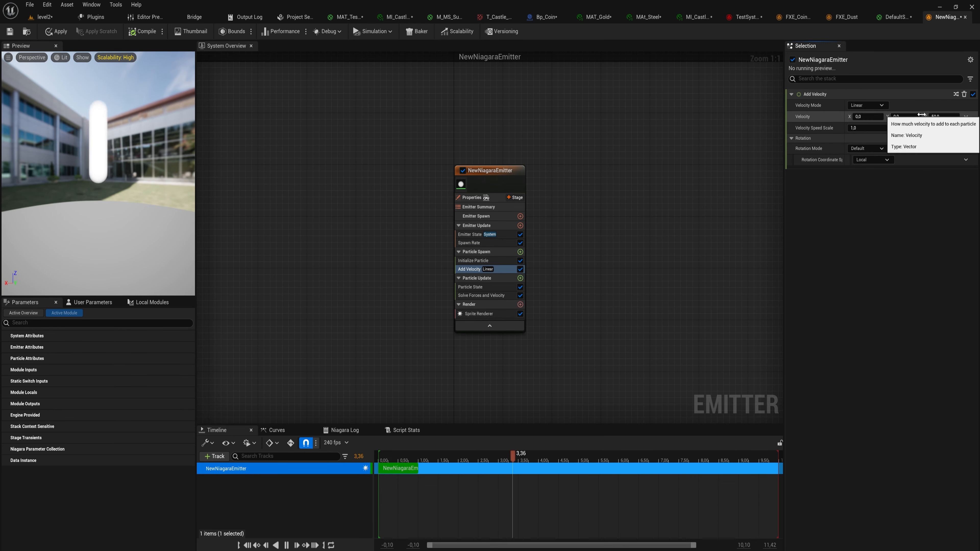
pyautogui.click(940, 116)
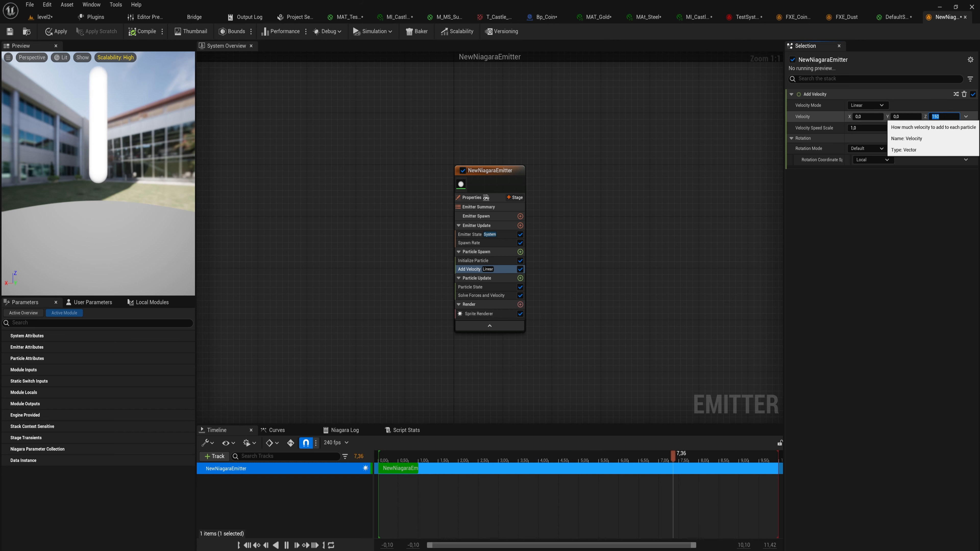
pyautogui.press('Return')
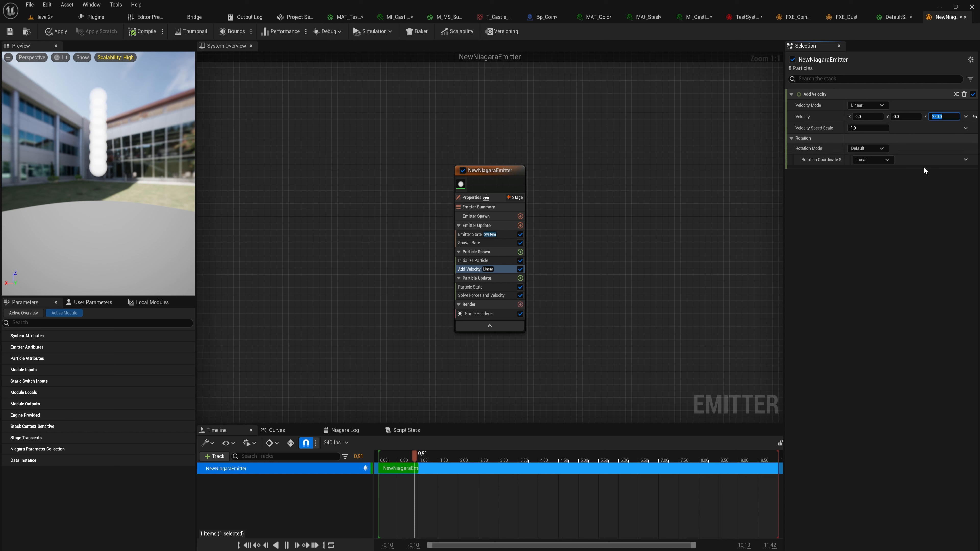
# - Set the Add Velocity module's Y velocity to 100 and examine the slanted particle stream in the preview
pyautogui.click(904, 115)
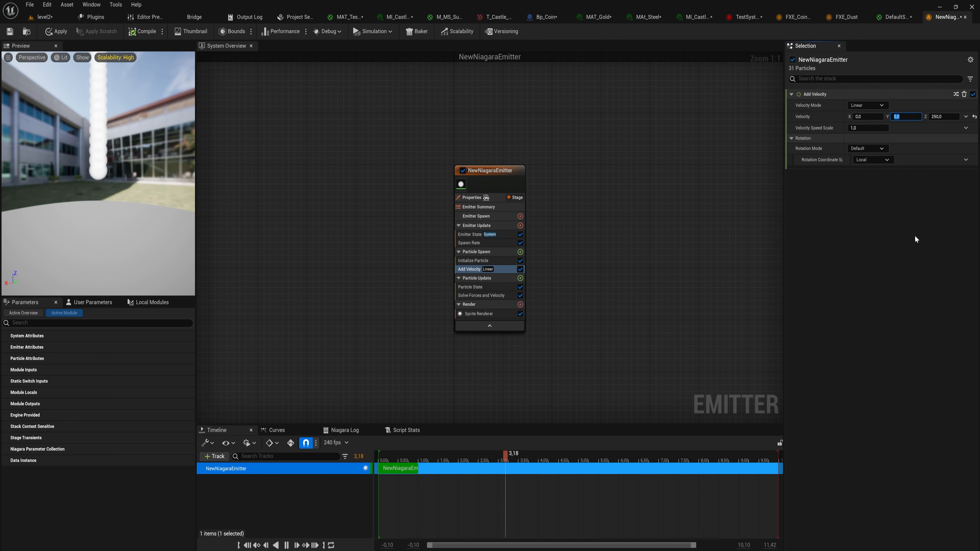
pyautogui.write('100')
pyautogui.press('Return')
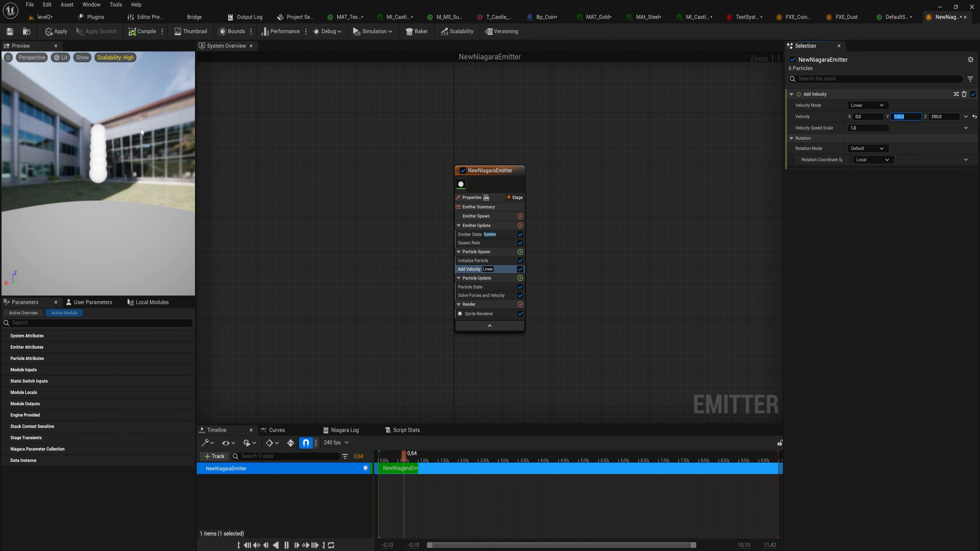
pyautogui.moveTo(60, 185)
pyautogui.mouseDown()
pyautogui.moveTo(89, 182)
pyautogui.moveTo(55, 180)
pyautogui.mouseUp()
pyautogui.scroll(-5, 88, 197)
pyautogui.scroll(4, 88, 198)
pyautogui.scroll(-6, 88, 198)
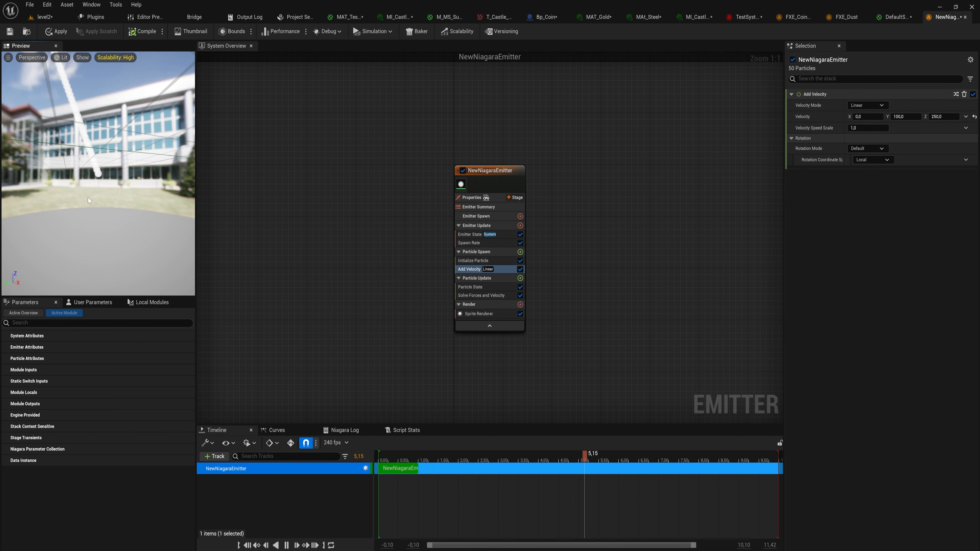
pyautogui.scroll(5, 88, 197)
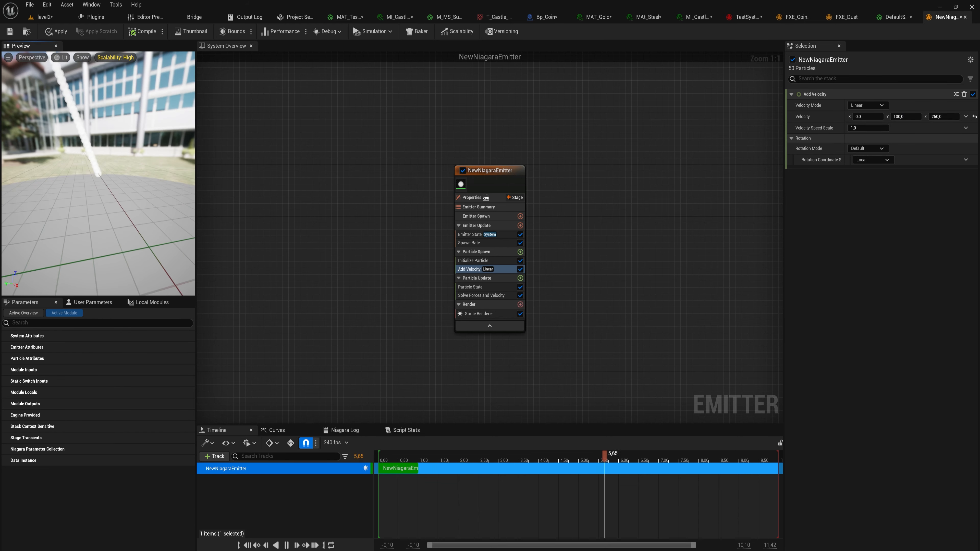
# - Add a Gravity Force module to the emitter's Particle Update stage
pyautogui.click(520, 278)
pyautogui.write('gra')
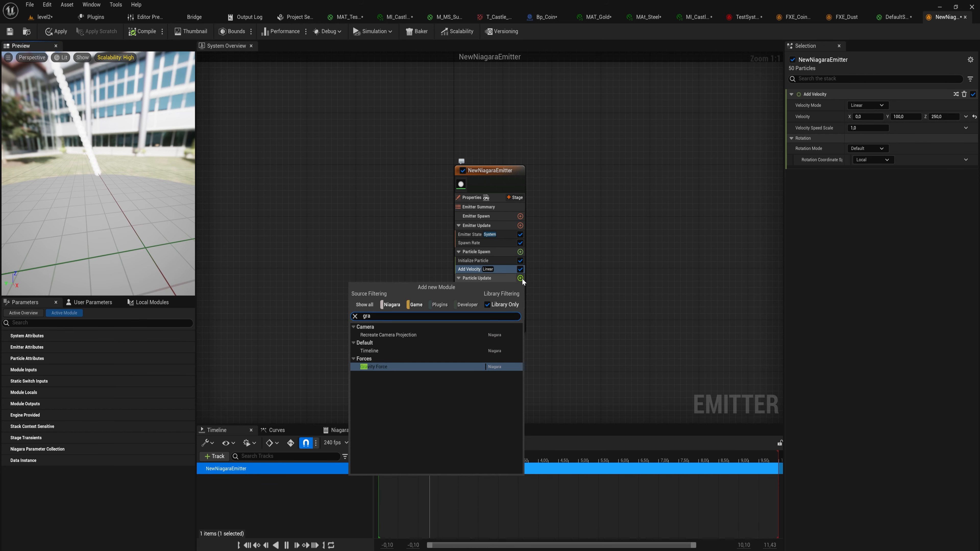
pyautogui.press('Return')
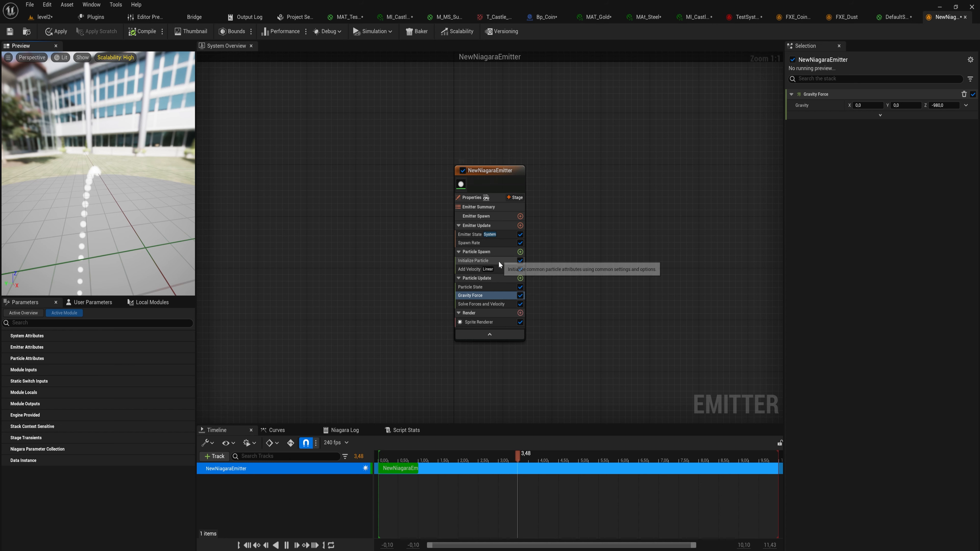
# - Set the Add Velocity module's Z velocity to 500 and its Y velocity to 300, and examine the particle arc in the preview
pyautogui.click(475, 269)
pyautogui.click(944, 116)
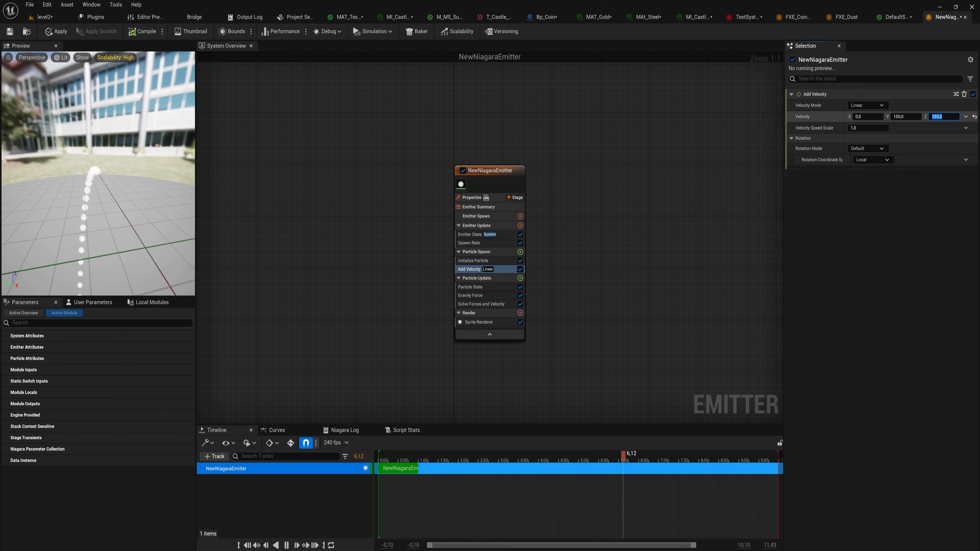
pyautogui.write('500')
pyautogui.press('Return')
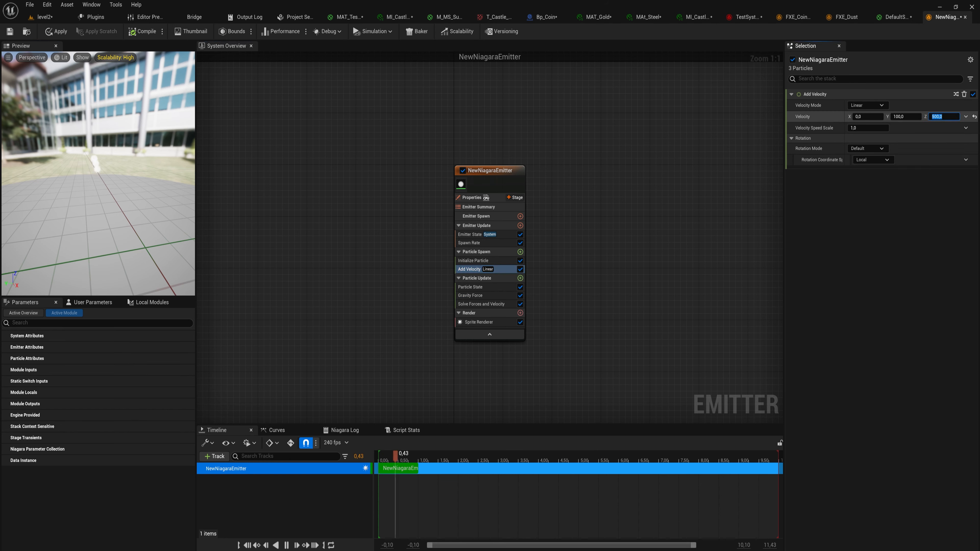
pyautogui.click(906, 117)
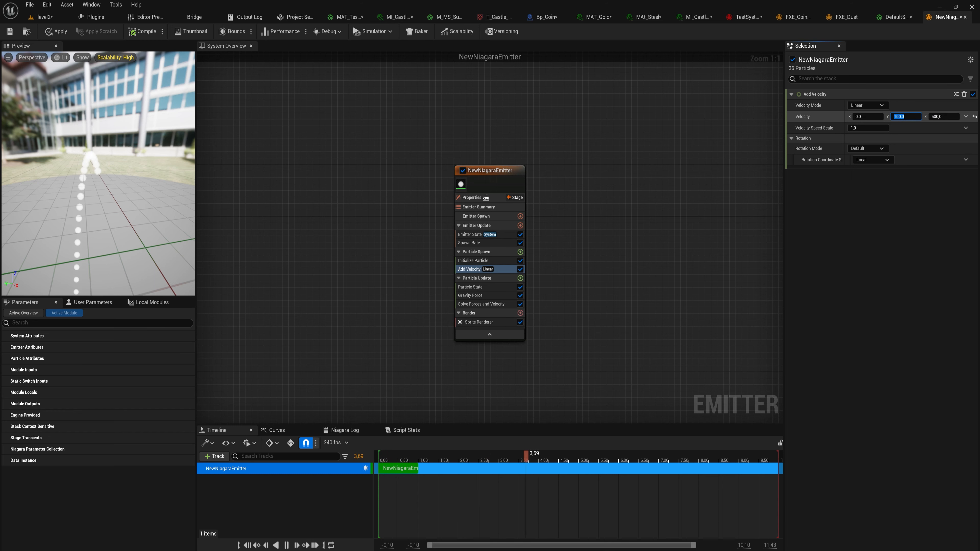
pyautogui.write('300')
pyautogui.press('Return')
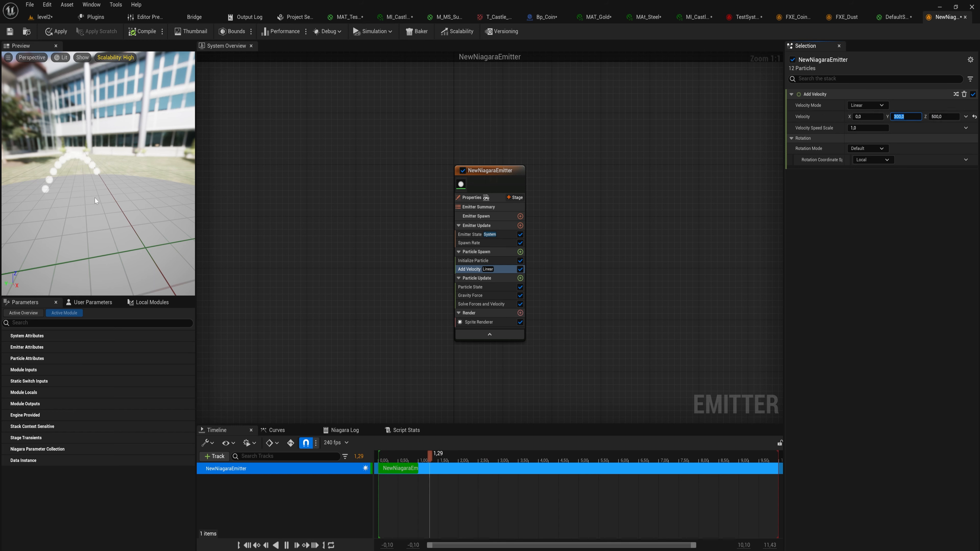
pyautogui.moveTo(131, 156); pyautogui.dragTo(122, 118, button='right')
pyautogui.moveTo(131, 157); pyautogui.dragTo(124, 181)
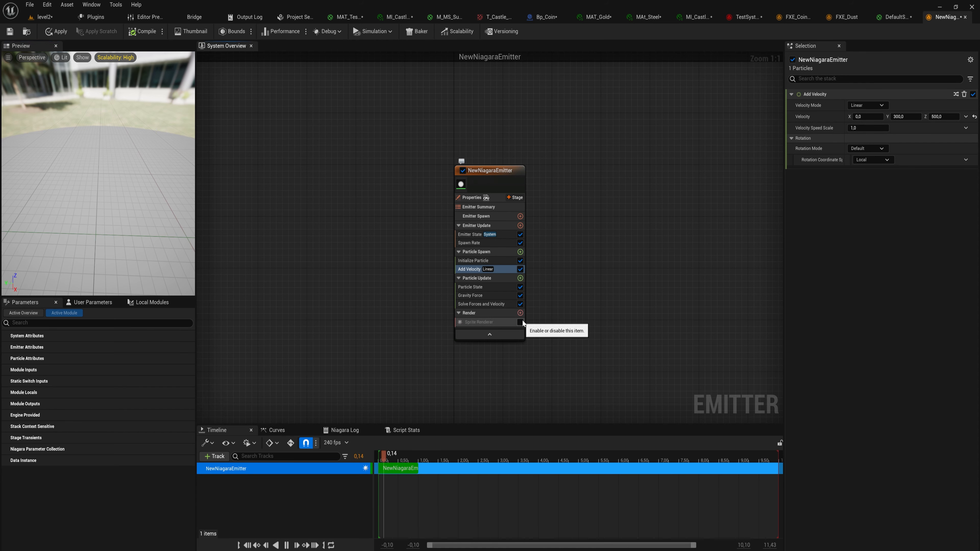
# - Disable the Sprite Renderer and add a Ribbon Renderer to the emitter's Render stage
pyautogui.click(521, 313)
pyautogui.write('ribbon')
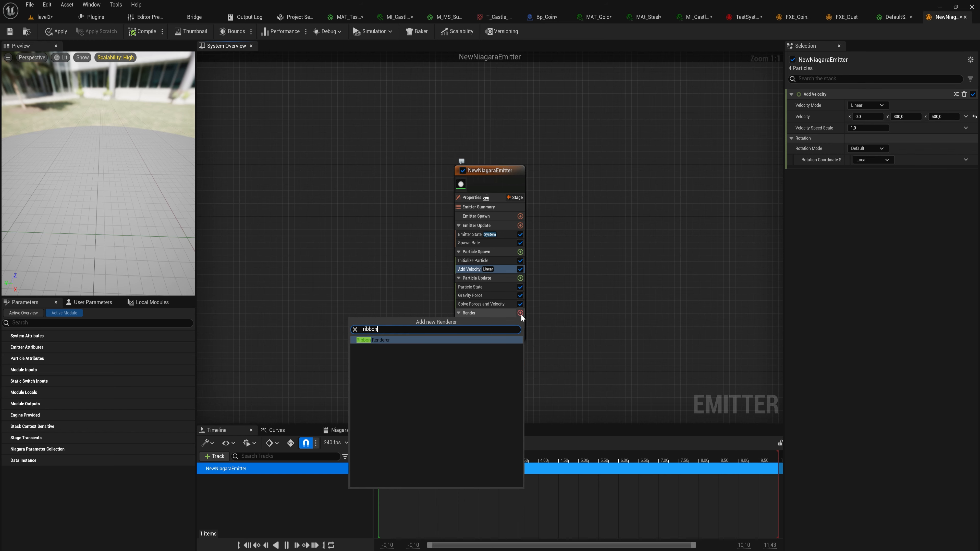
pyautogui.press('Return')
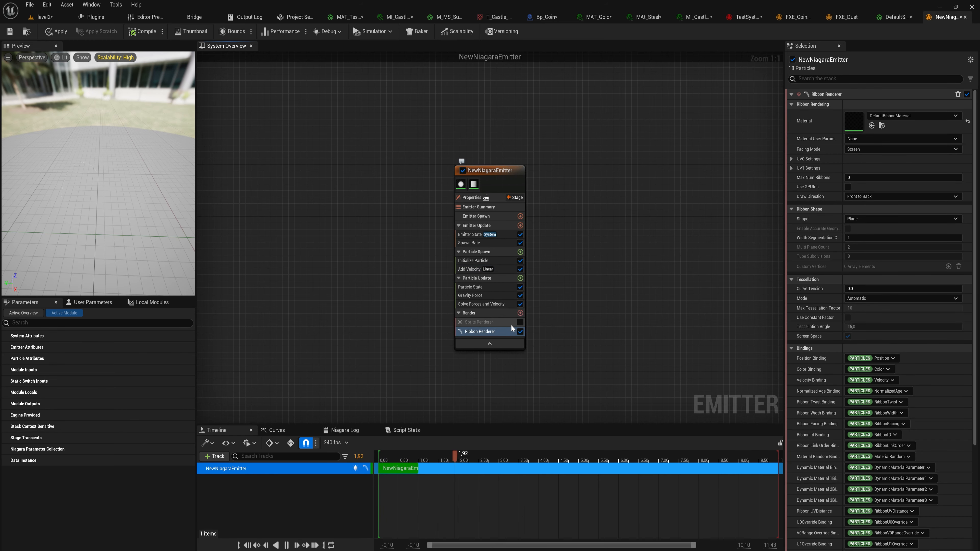
pyautogui.moveTo(16, 185); pyautogui.dragTo(16, 216, button='right')
pyautogui.moveTo(105, 175); pyautogui.dragTo(91, 155)
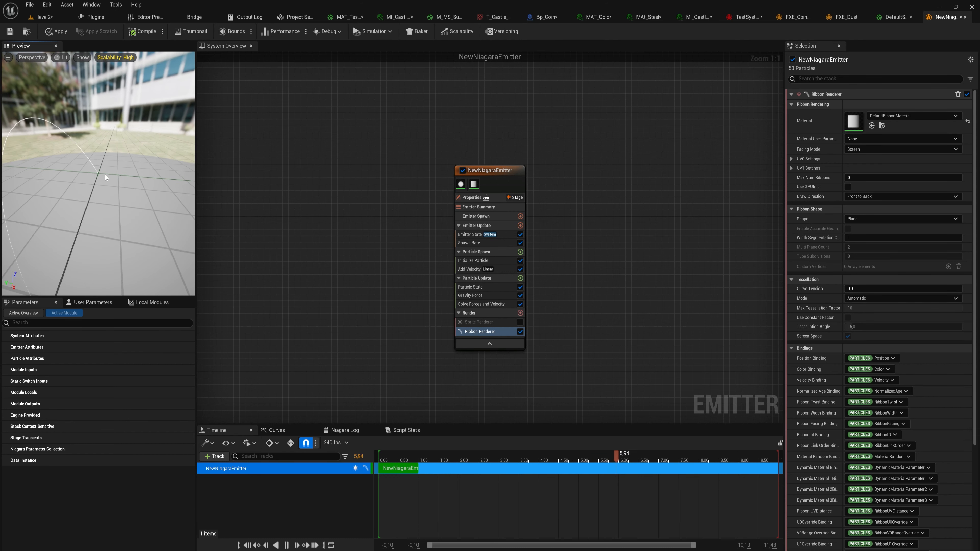
pyautogui.moveTo(131, 220); pyautogui.dragTo(117, 213)
pyautogui.click(895, 196)
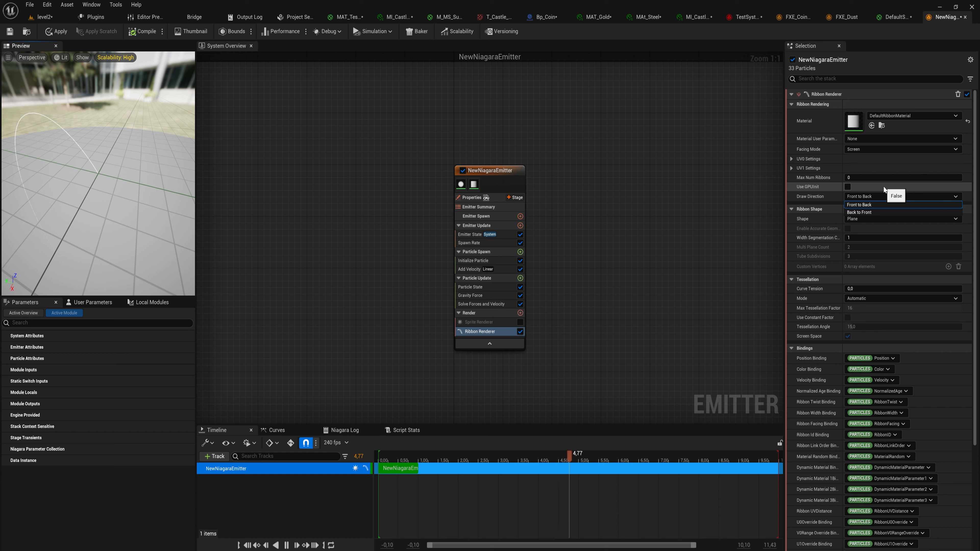
pyautogui.click(890, 205)
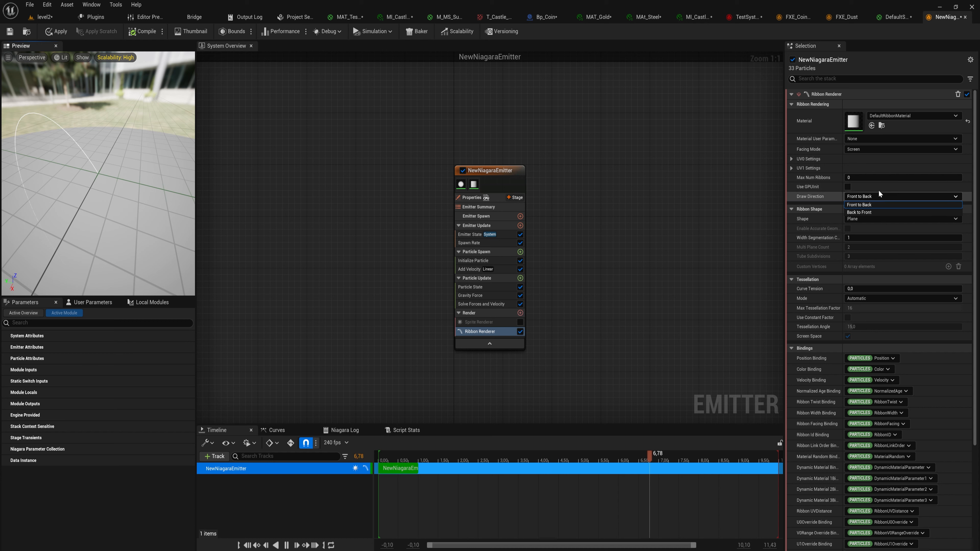
# - In Initialize Particle, change Ribbon Width Mode to Direct Set and set the Ribbon Width to about 12.5
pyautogui.click(496, 263)
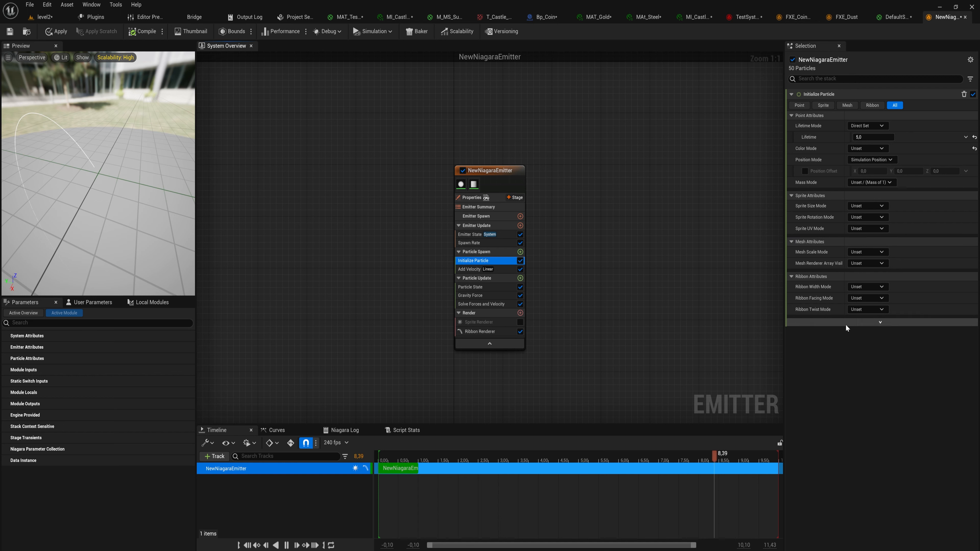
pyautogui.click(873, 287)
pyautogui.click(877, 308)
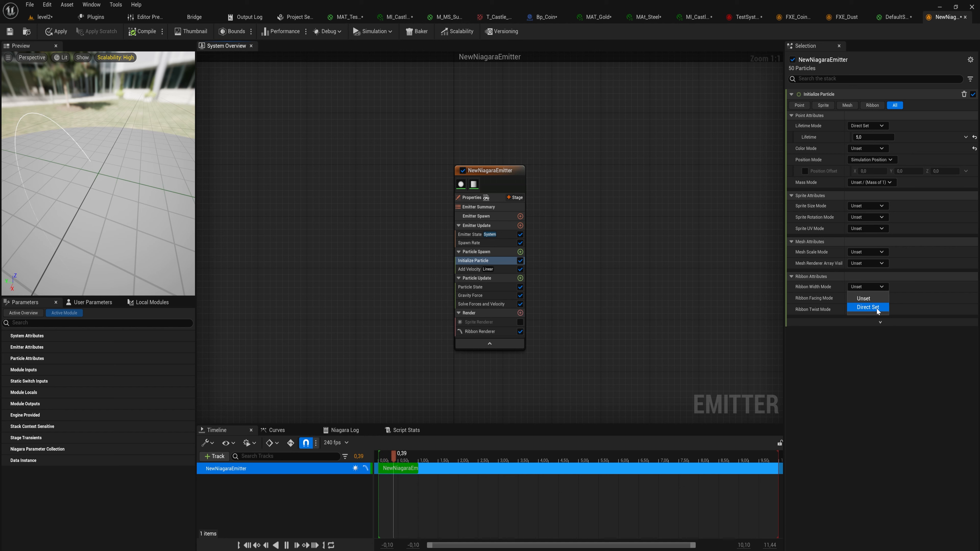
pyautogui.moveTo(869, 298); pyautogui.dragTo(895, 298)
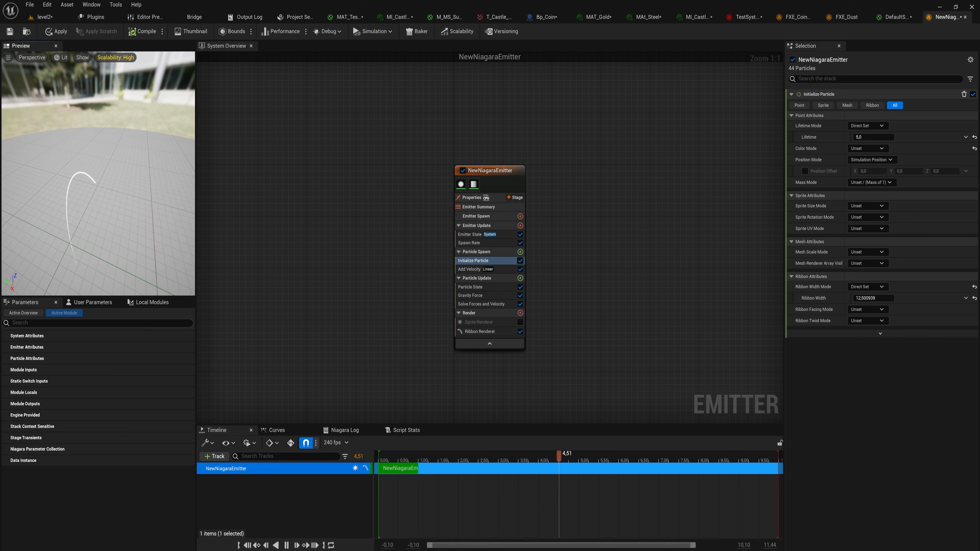
# - Enable the Sprite Renderer to compare the sprites with the ribbon in the preview, and disable it again
pyautogui.moveTo(99, 193); pyautogui.dragTo(27, 154)
pyautogui.click(522, 323)
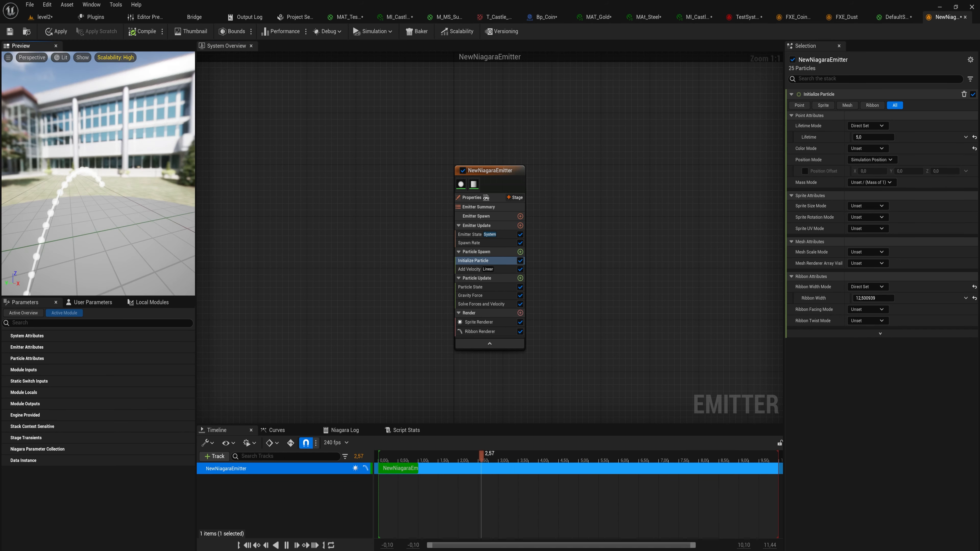
pyautogui.moveTo(99, 174); pyautogui.dragTo(133, 173)
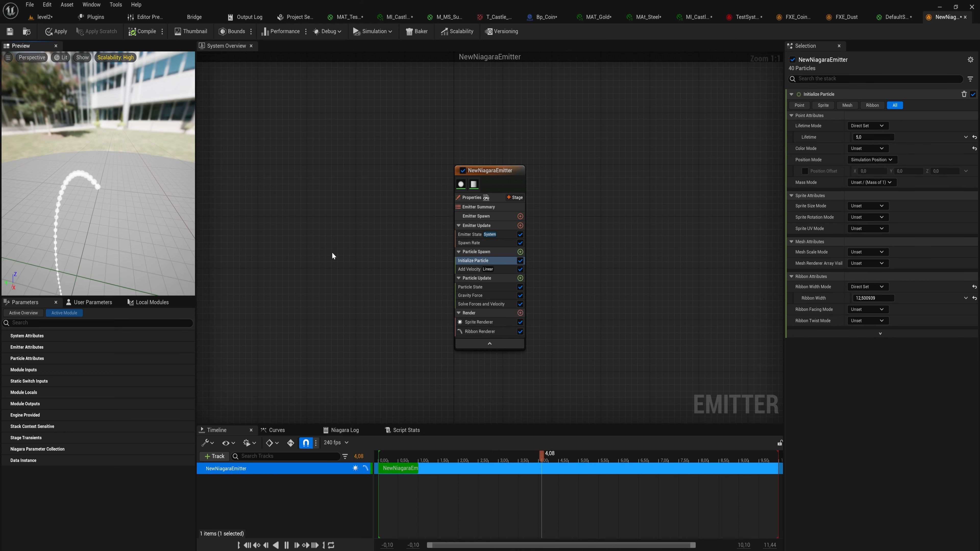
pyautogui.click(520, 323)
pyautogui.moveTo(112, 212)
pyautogui.mouseDown()
pyautogui.moveTo(139, 201)
pyautogui.moveTo(104, 212)
pyautogui.mouseUp()
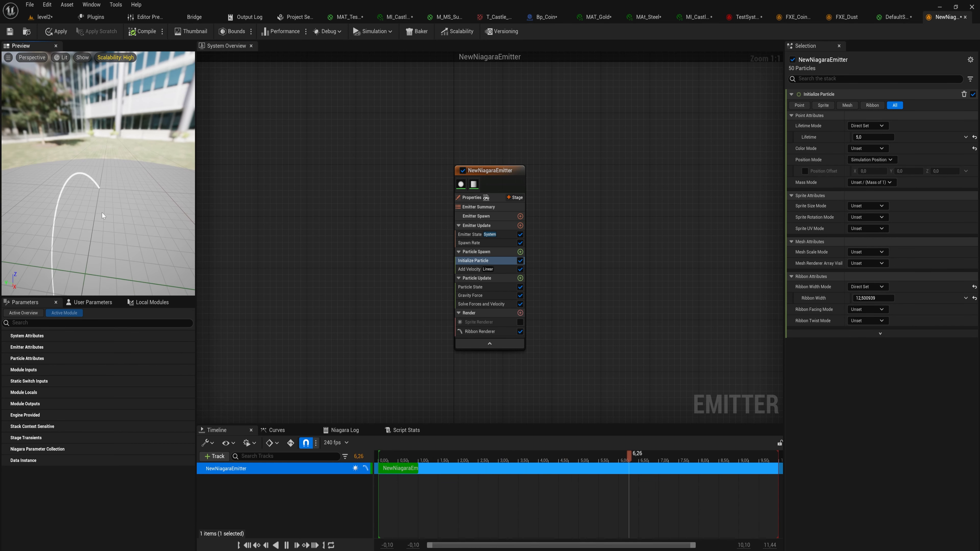